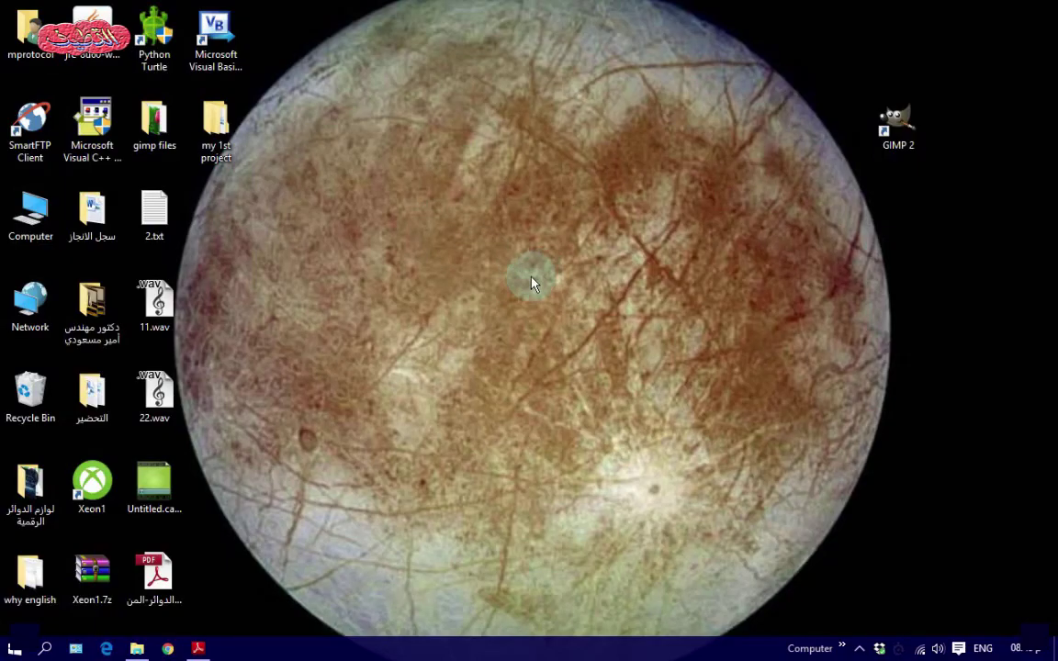
- Launch GIMP 2 from its desktop shortcut and wait for the empty main window
click(897, 114)
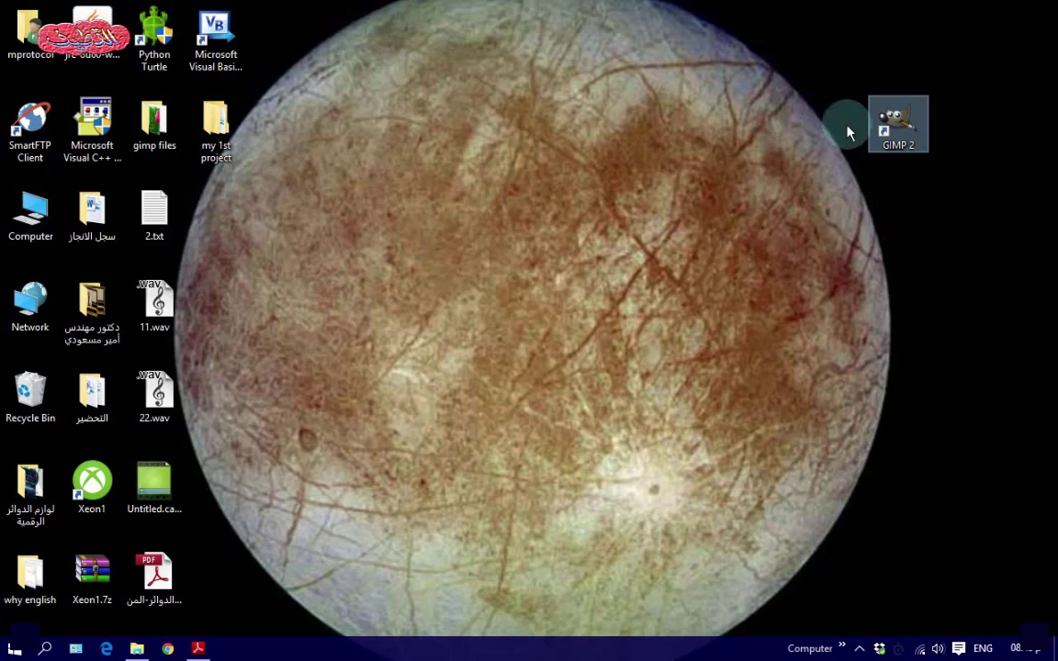
double_click(898, 124)
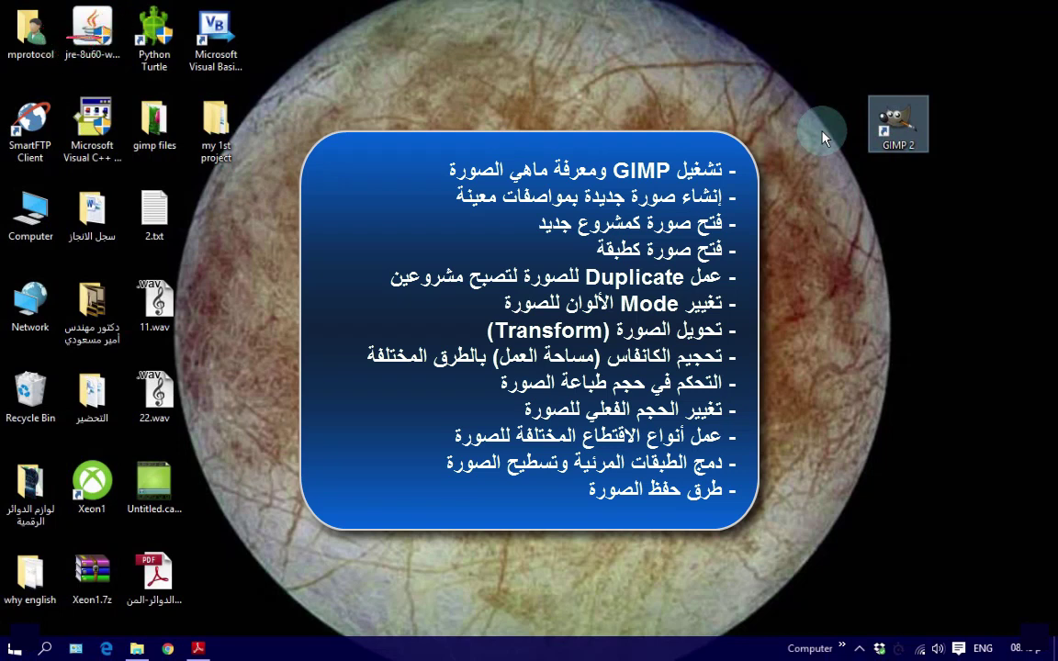
double_click(904, 124)
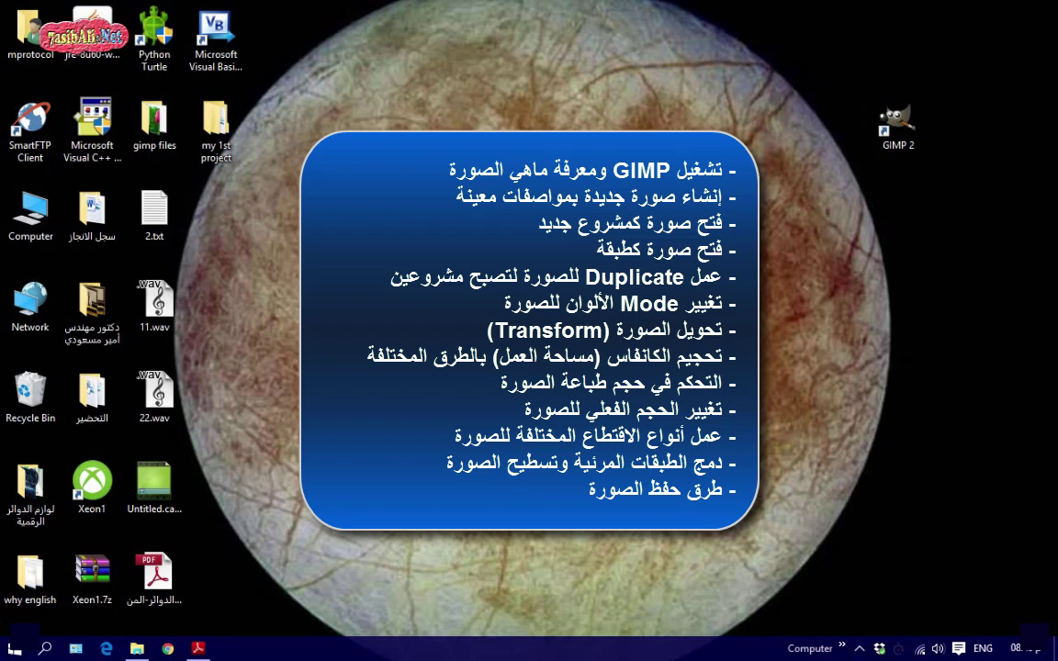
click(896, 124)
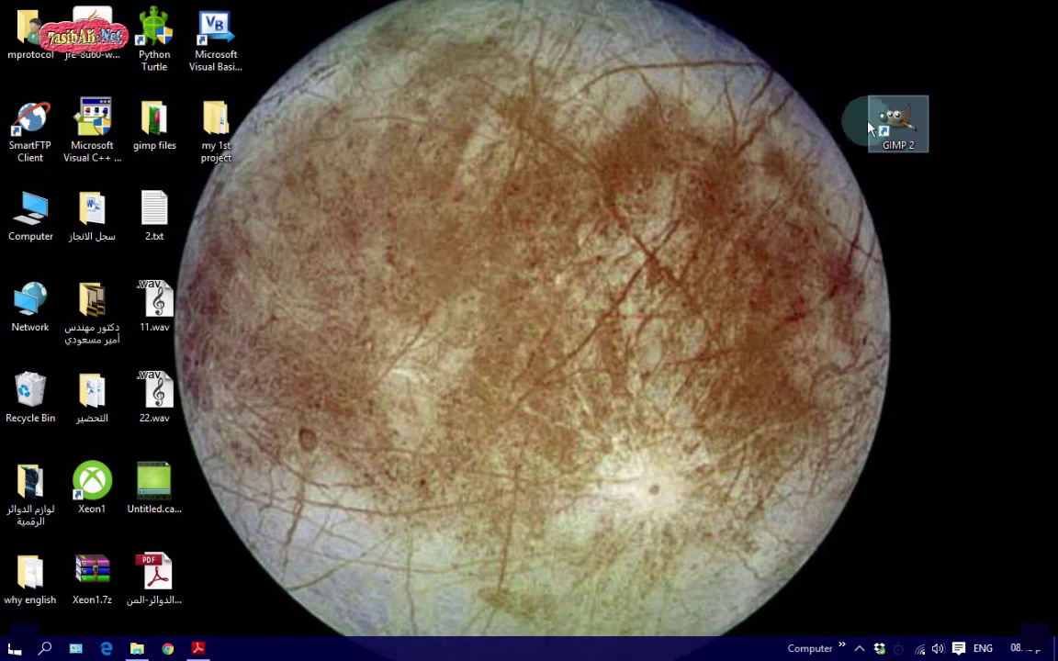
double_click(898, 122)
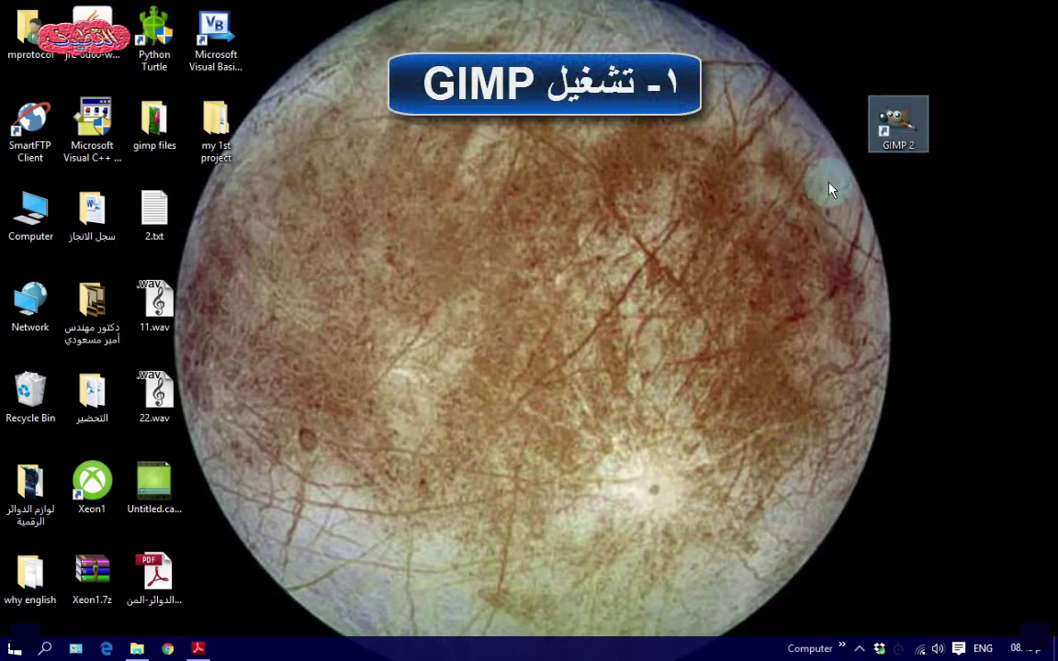
double_click(898, 130)
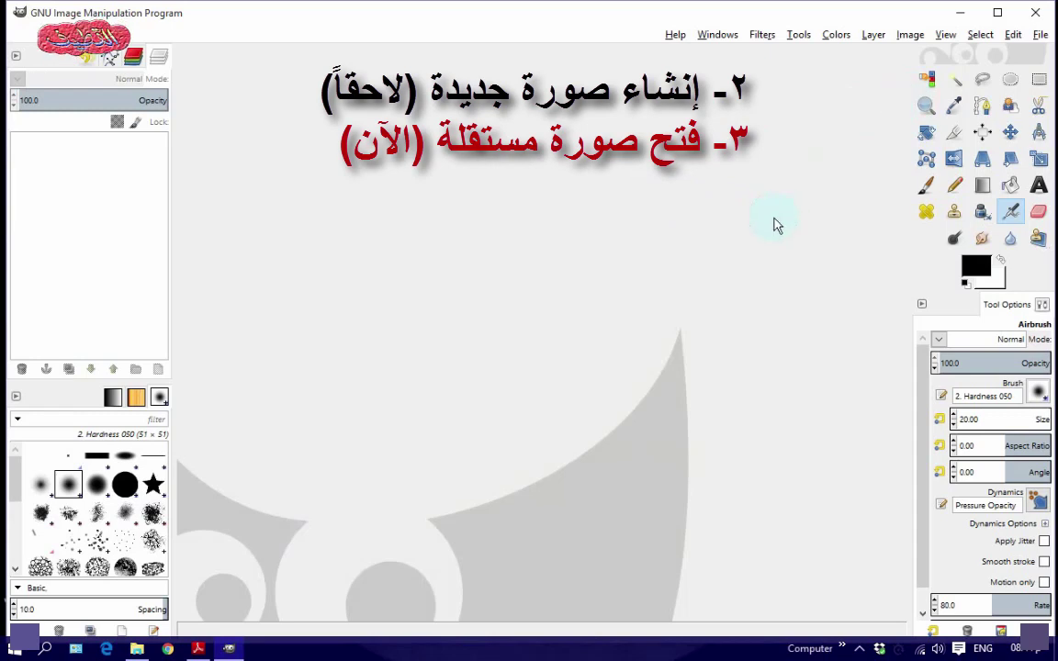
- Open rose.jpg (1600×1000) from the Recently Used list after previewing swan.jpg and nature.jpg
click(1040, 37)
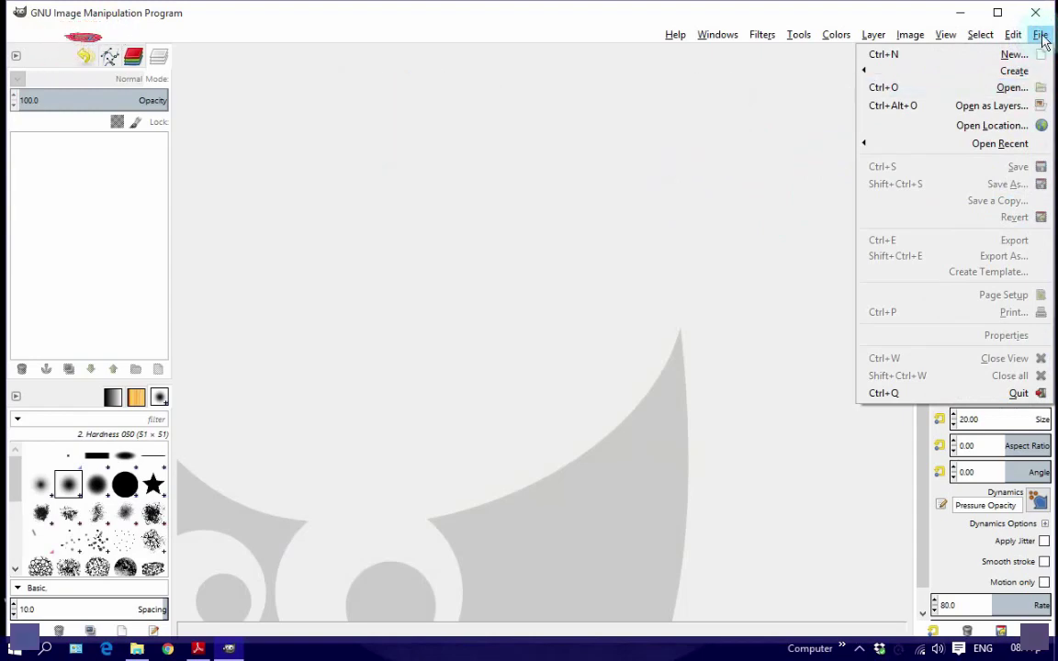
click(1029, 91)
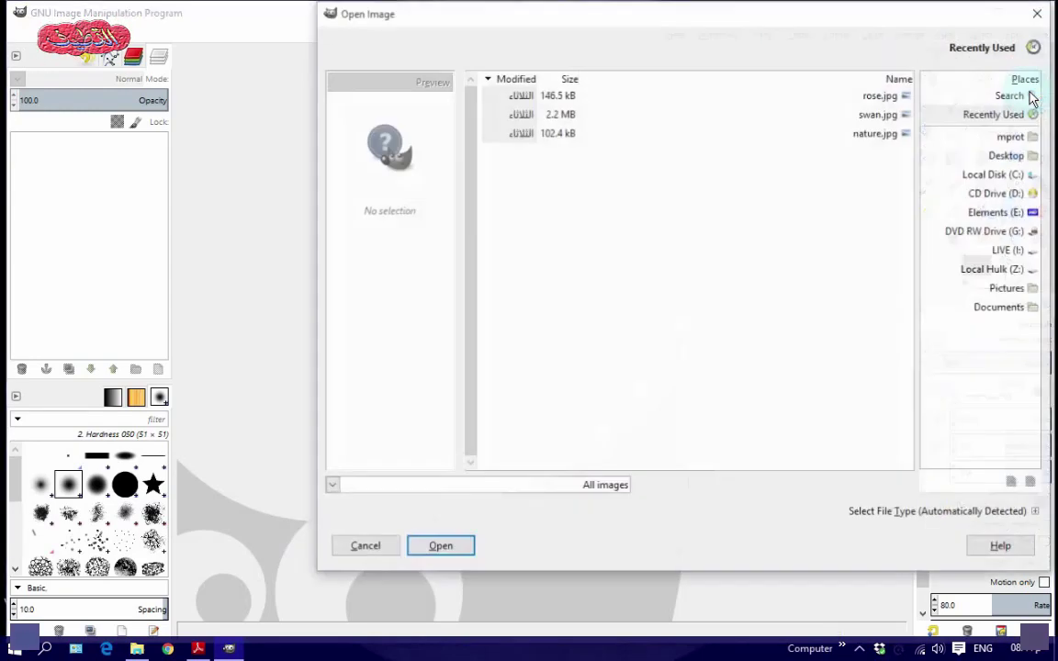
click(870, 113)
click(864, 132)
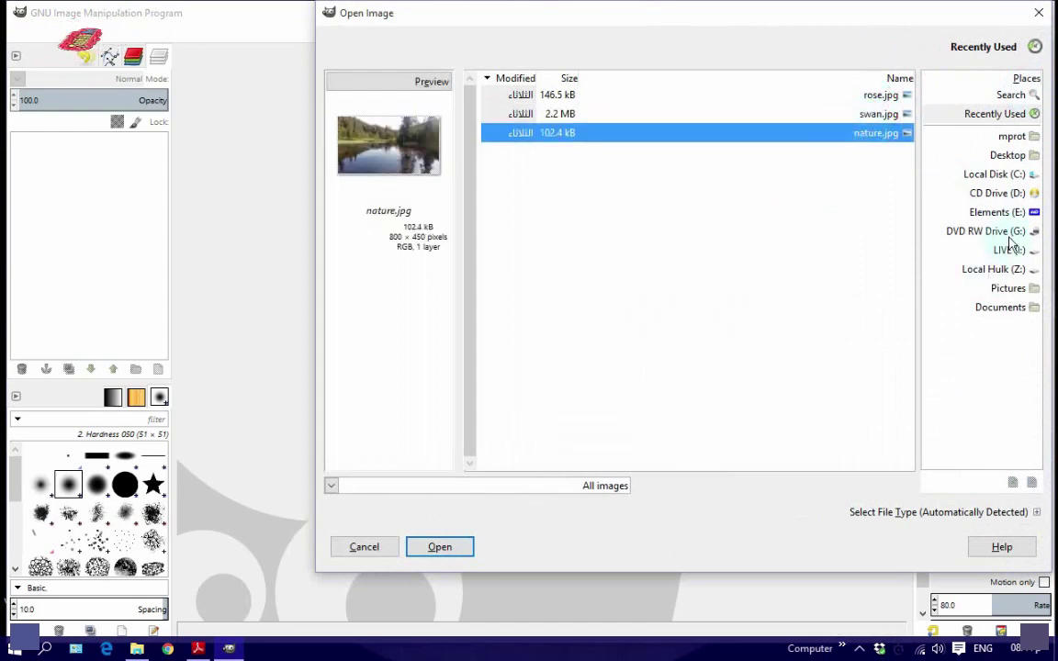
click(871, 95)
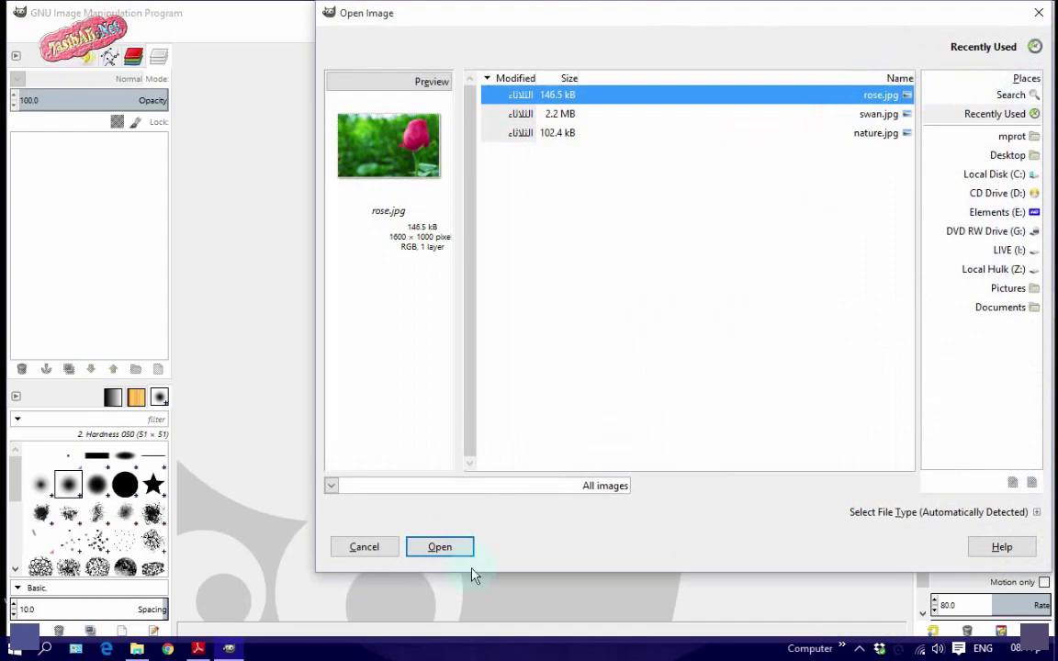
click(433, 551)
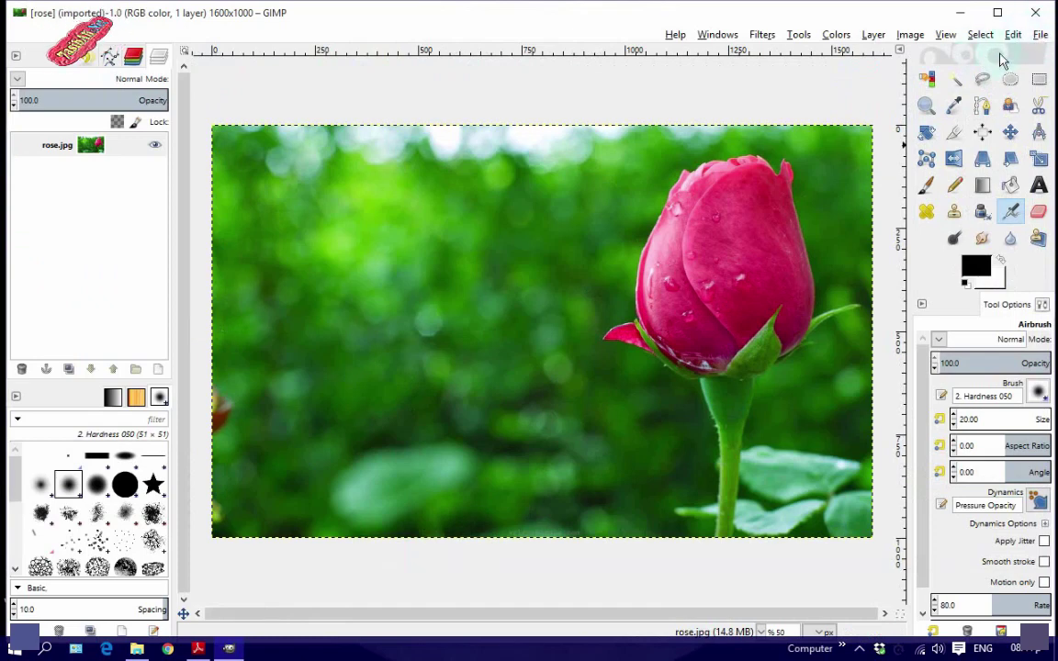
- Drag swan.jpg from the gimp files folder into GIMP as a new image
click(137, 649)
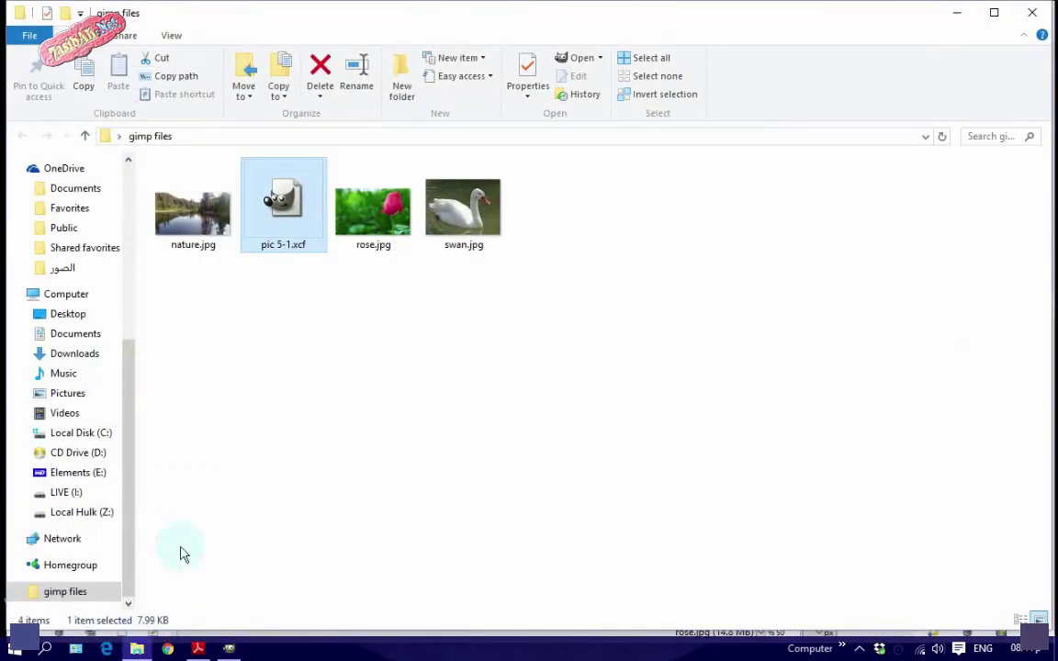
click(468, 210)
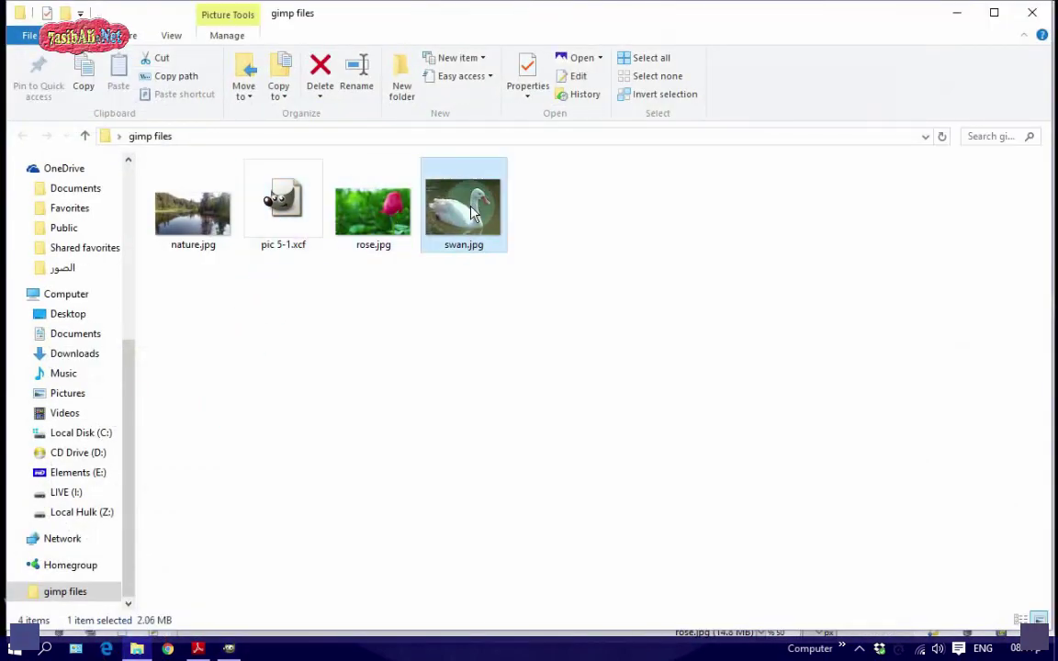
drag(471, 211, 231, 656)
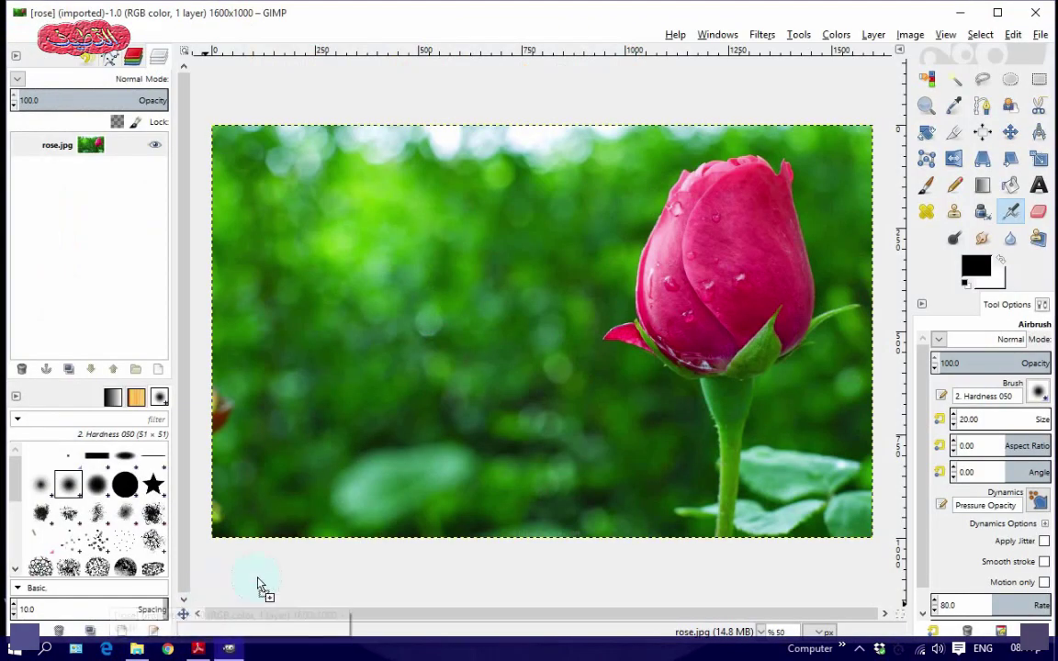
drag(232, 655, 323, 465)
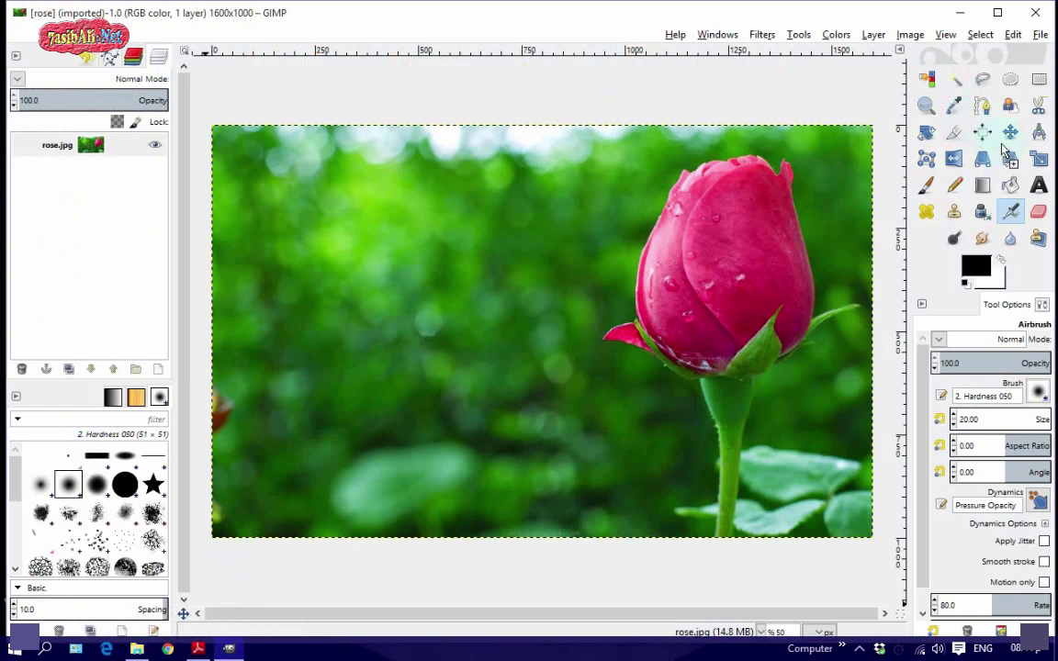
drag(1005, 152, 999, 161)
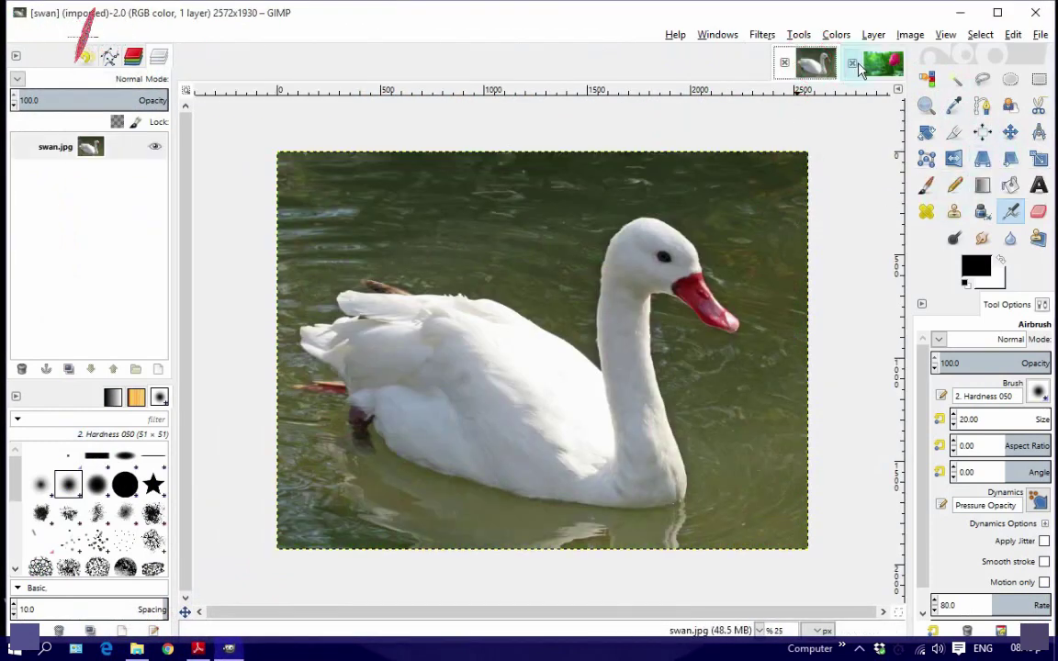
- Switch back and forth between the rose and swan image tabs, ending on swan
click(880, 64)
click(815, 63)
click(881, 69)
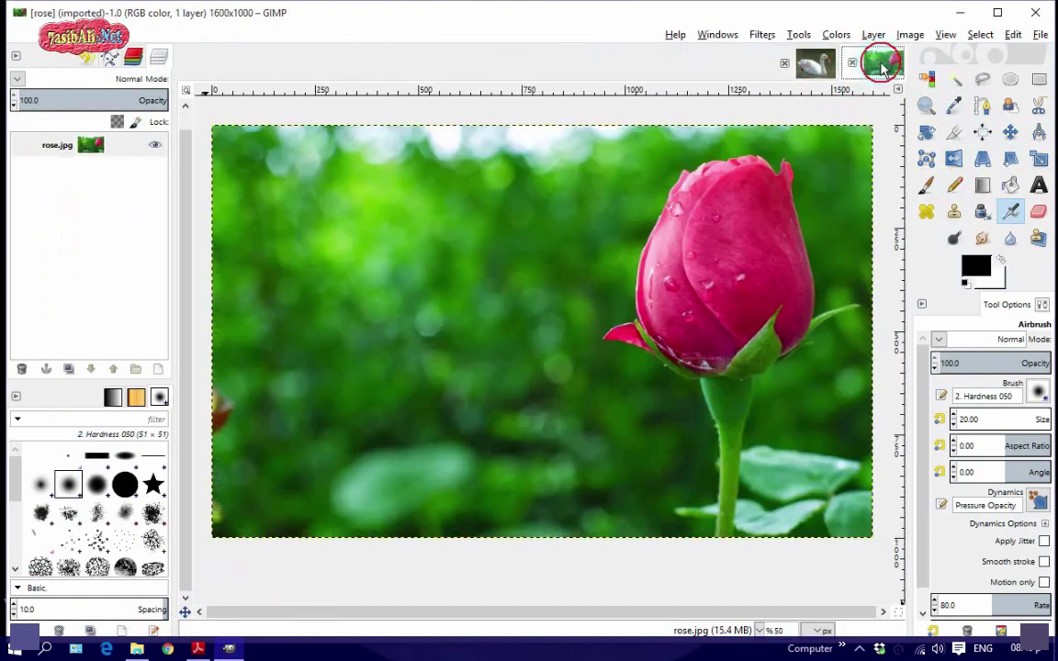
click(815, 63)
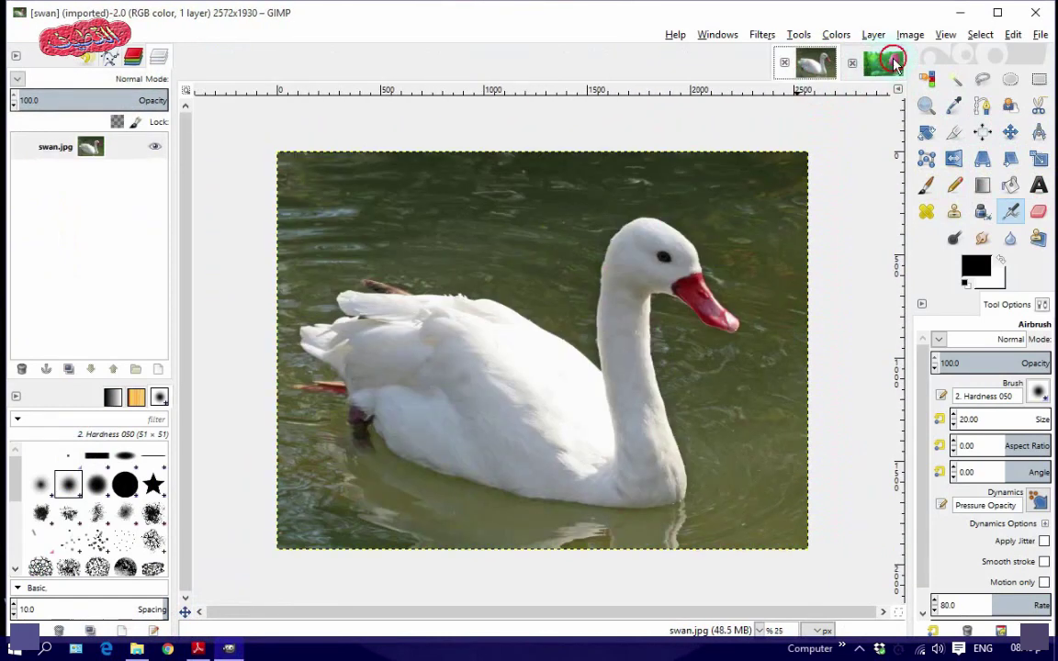
click(892, 64)
click(813, 64)
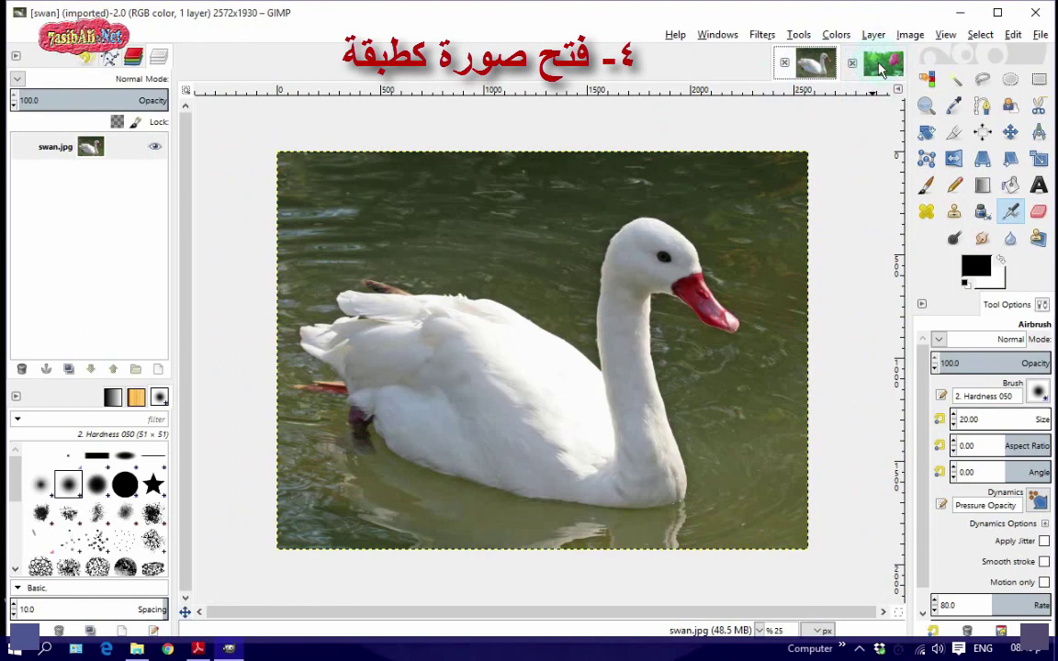
- Add swan.jpg as a layer of the rose image via Open as Layers
click(879, 70)
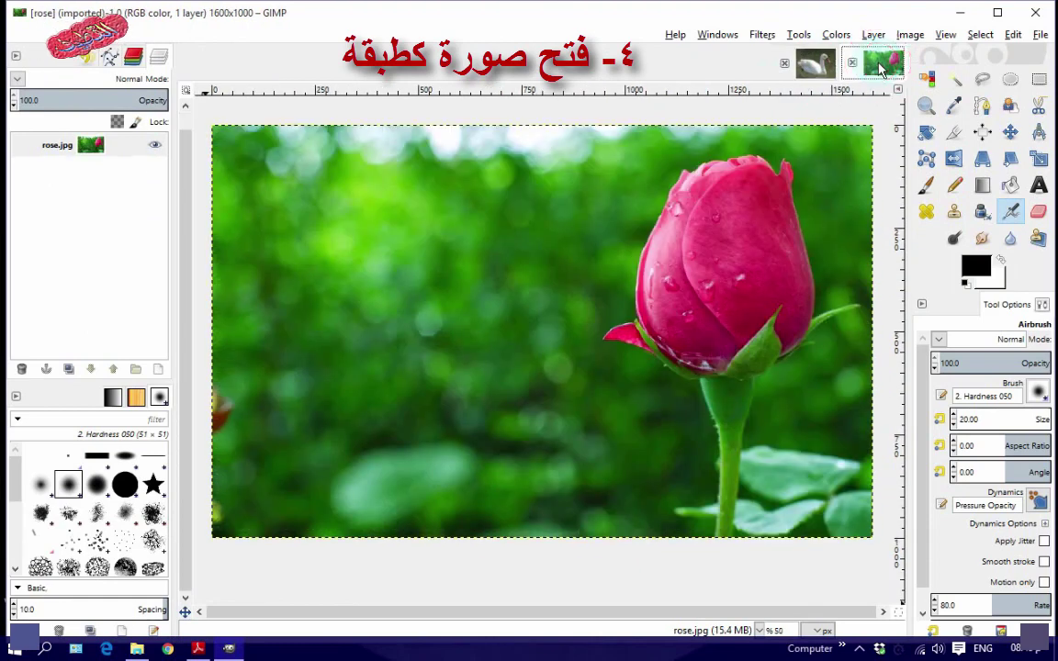
drag(878, 70, 83, 147)
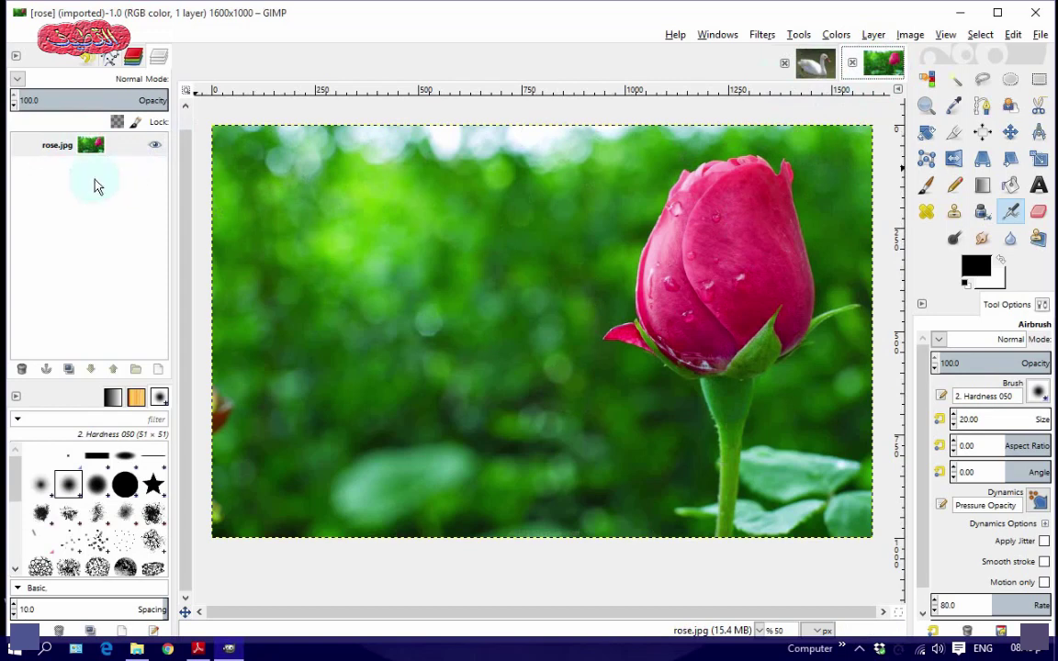
click(1040, 35)
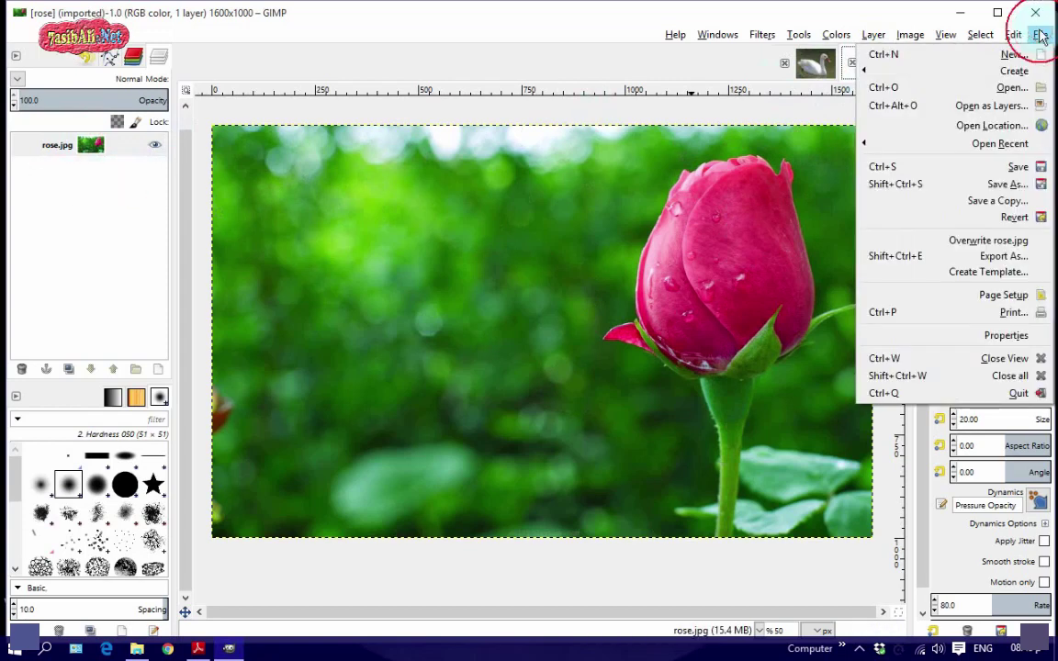
click(1010, 88)
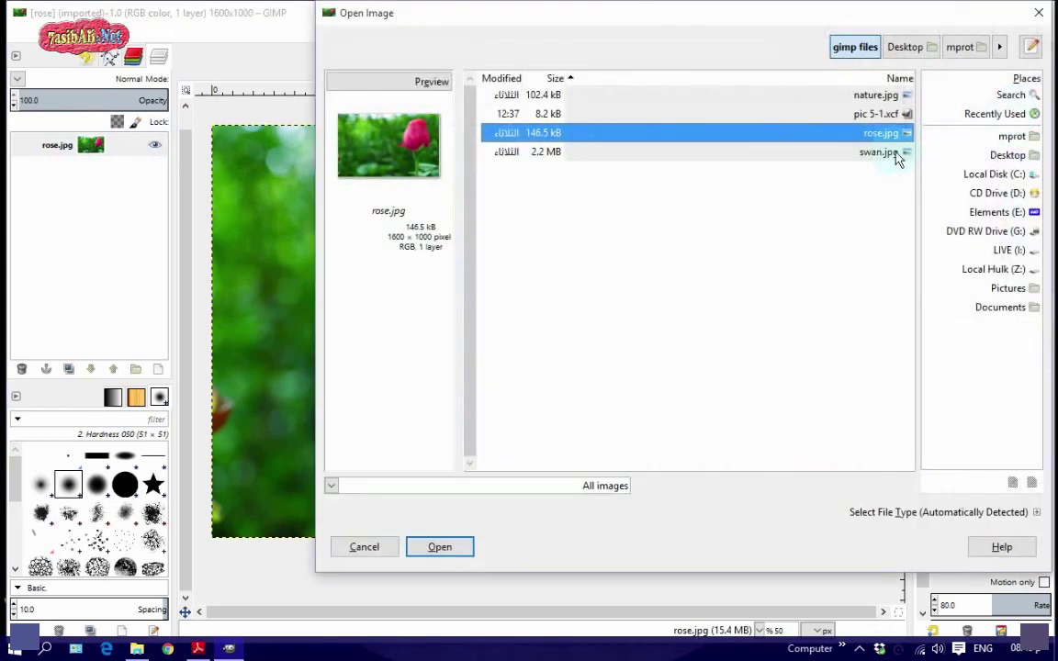
click(826, 156)
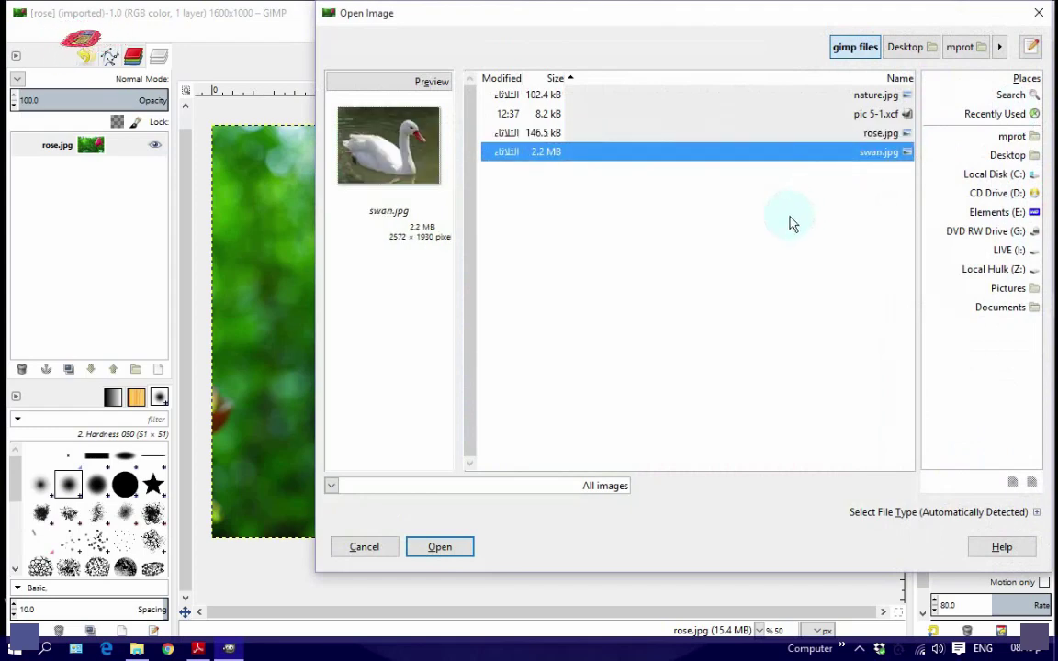
click(462, 542)
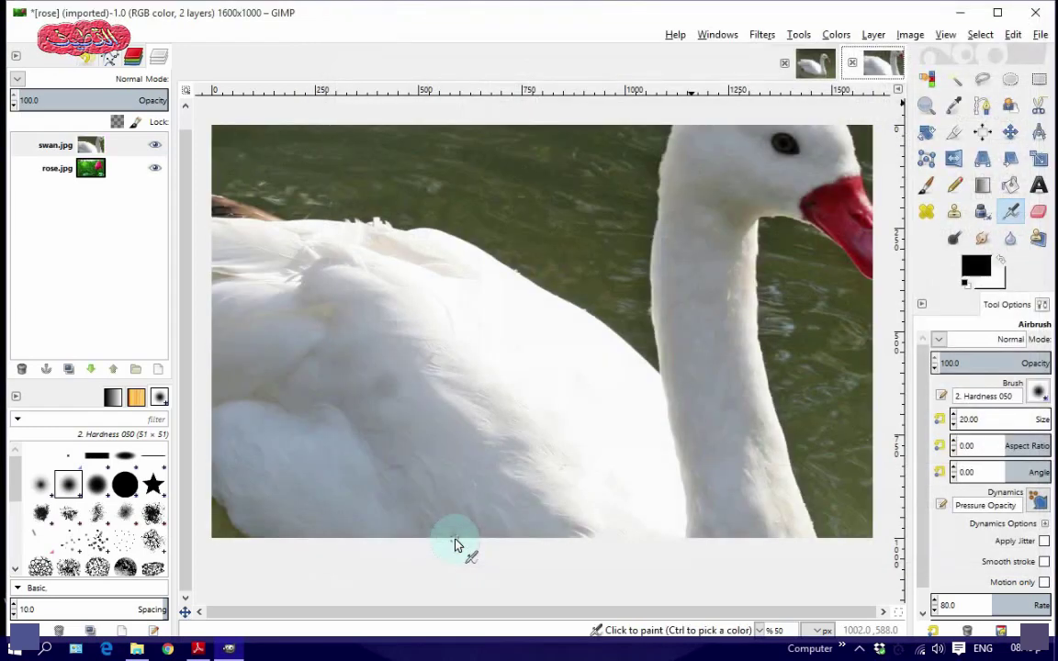
mouse_move(55, 145)
mouse_down()
mouse_move(90, 184)
mouse_move(90, 147)
mouse_up()
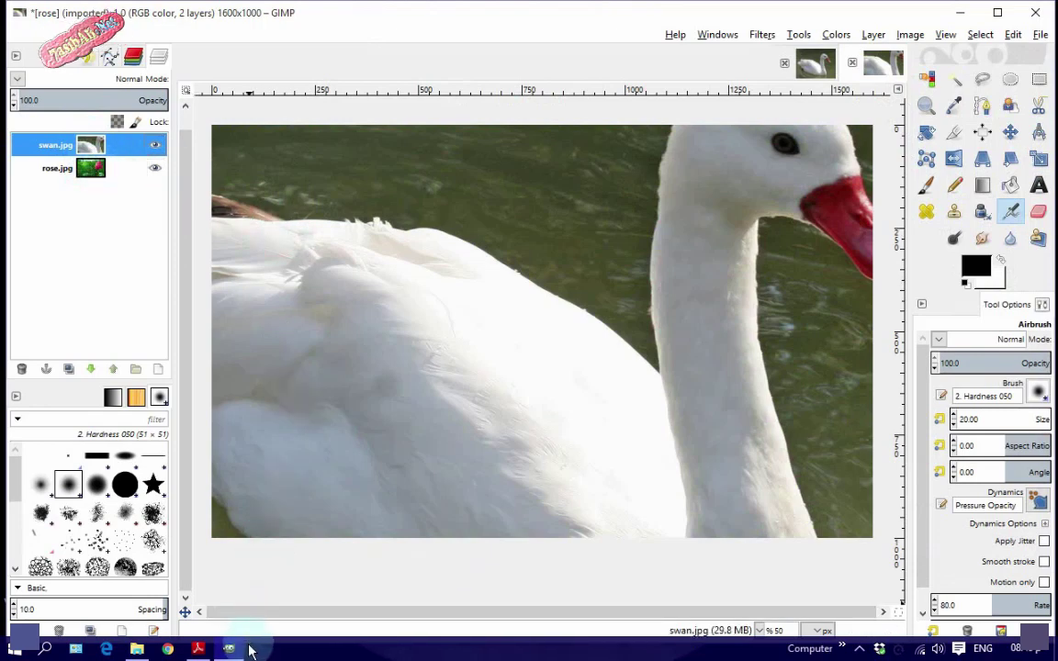
- Drop nature.jpg into the Layers panel as the top layer, then reopen rose.jpg from recent files
mouse_move(229, 648)
click(184, 523)
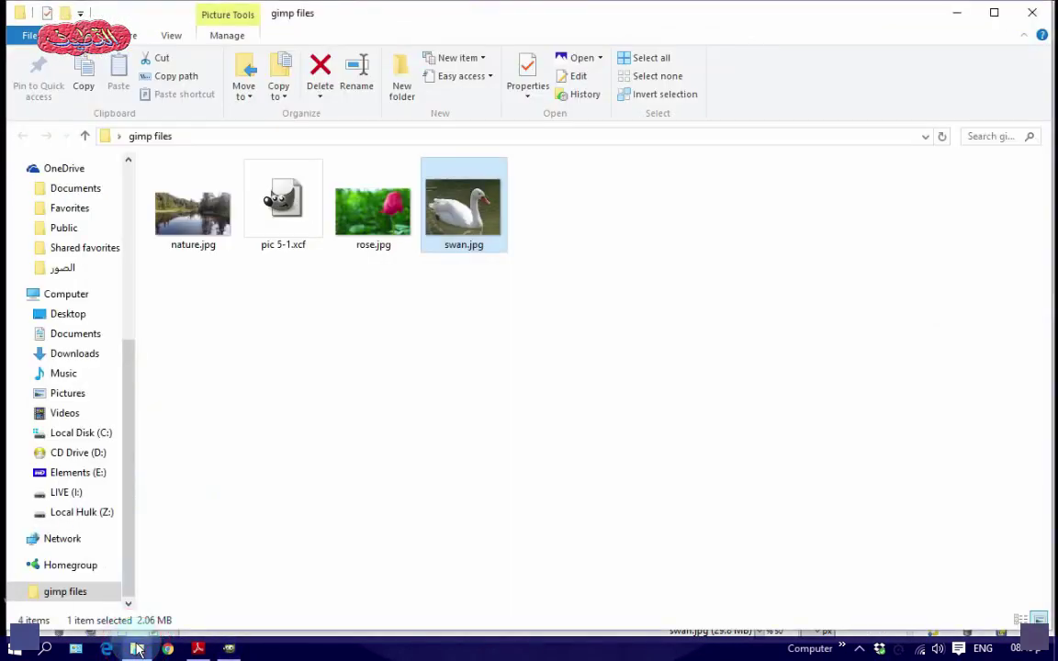
mouse_move(205, 221)
mouse_down()
mouse_move(237, 643)
mouse_move(246, 601)
mouse_up()
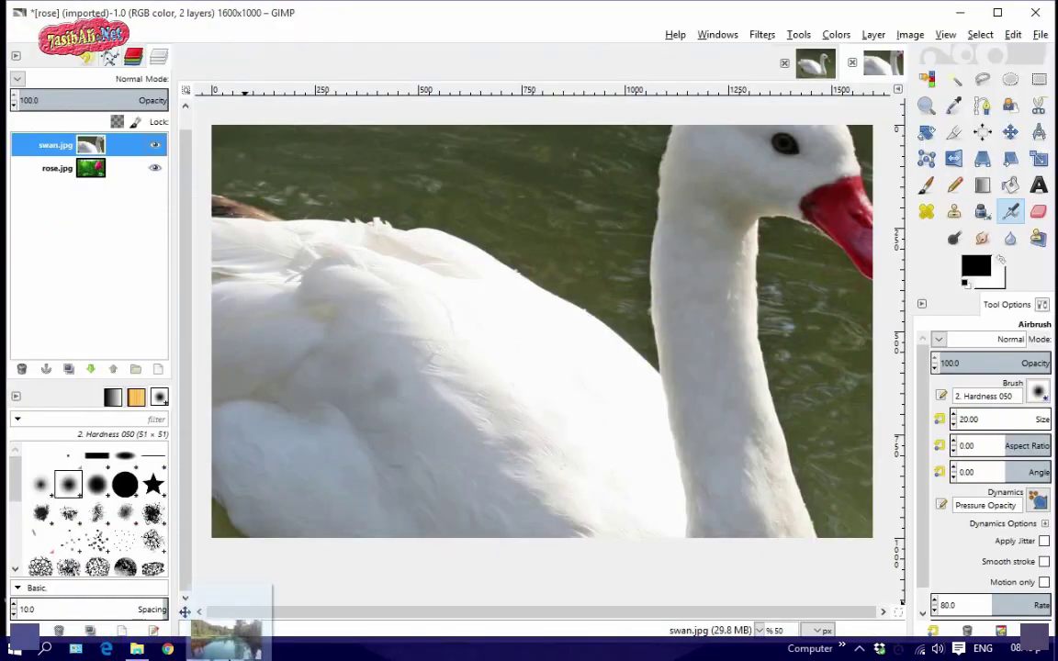
mouse_move(180, 352)
mouse_down()
mouse_move(135, 243)
mouse_move(103, 254)
mouse_up()
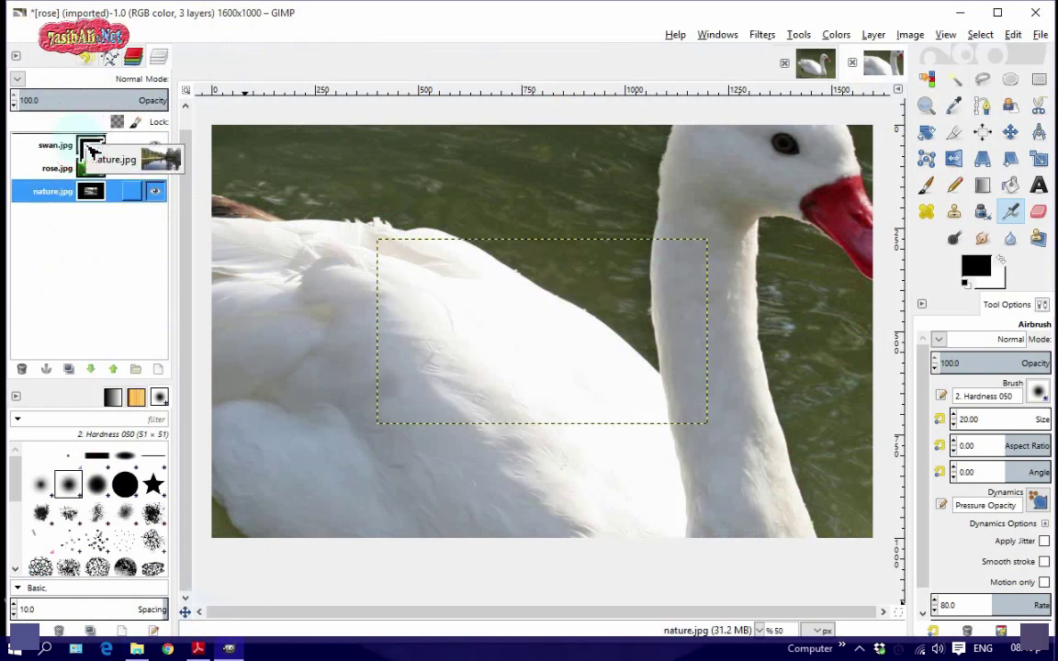
drag(87, 198, 88, 142)
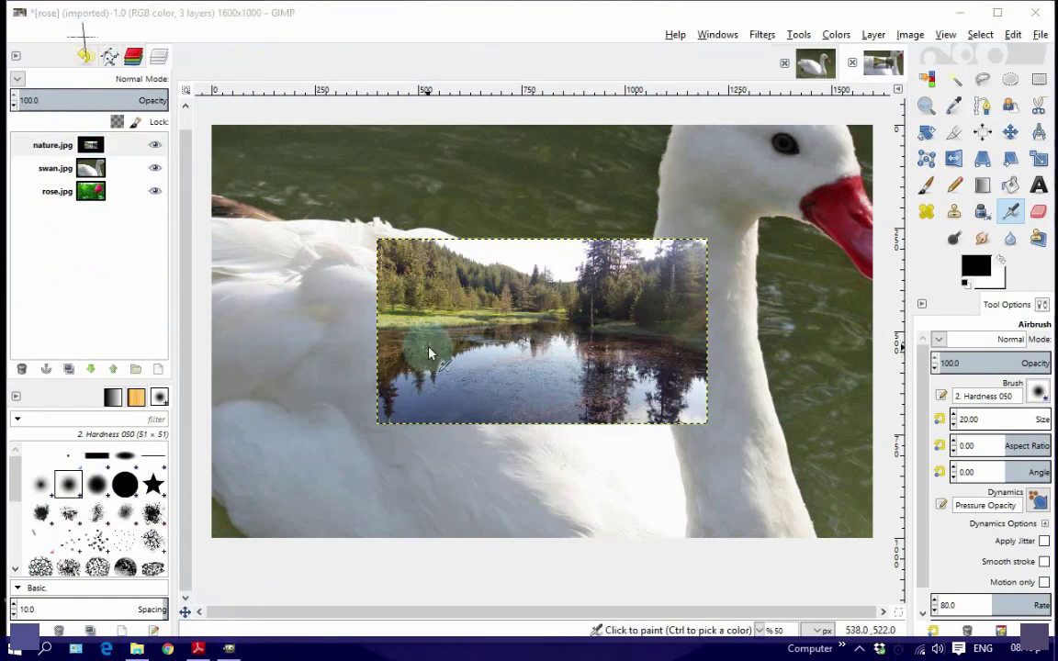
click(1041, 35)
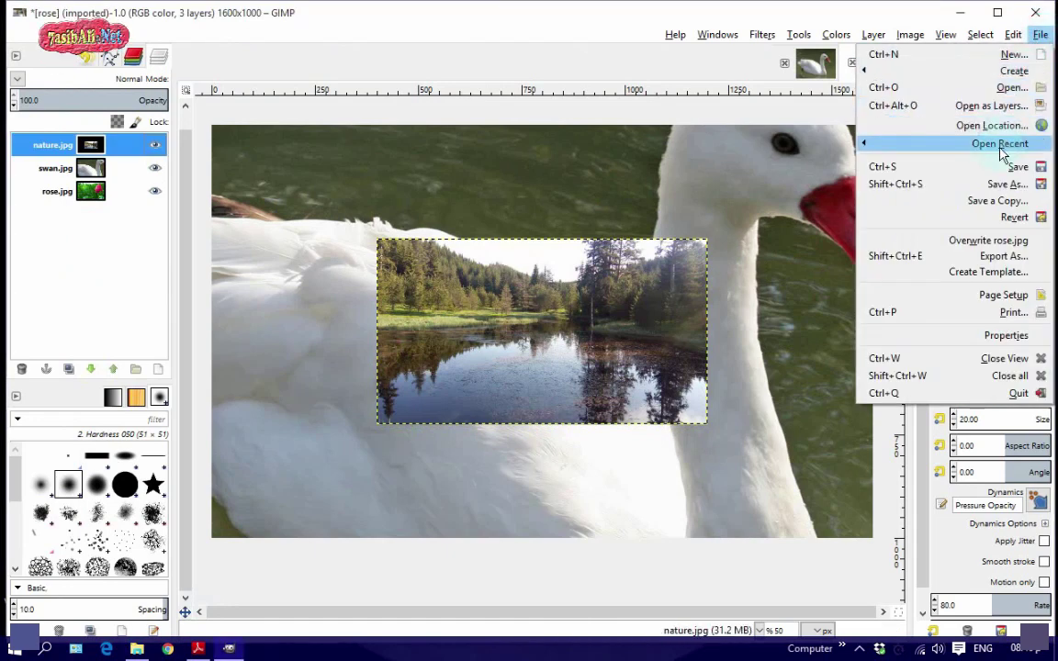
mouse_move(999, 143)
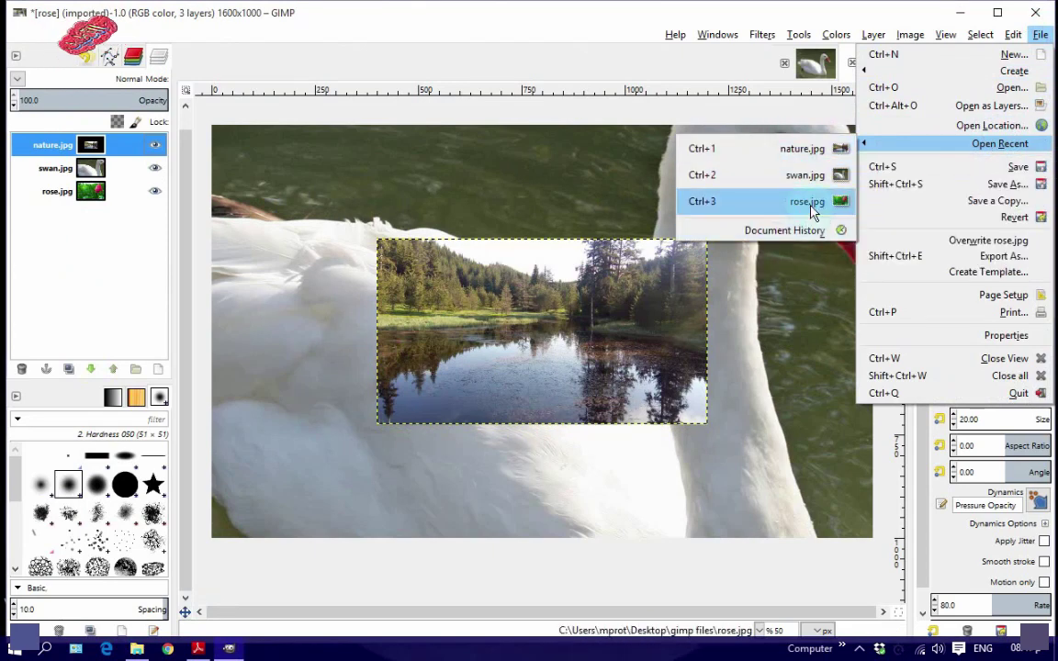
click(805, 202)
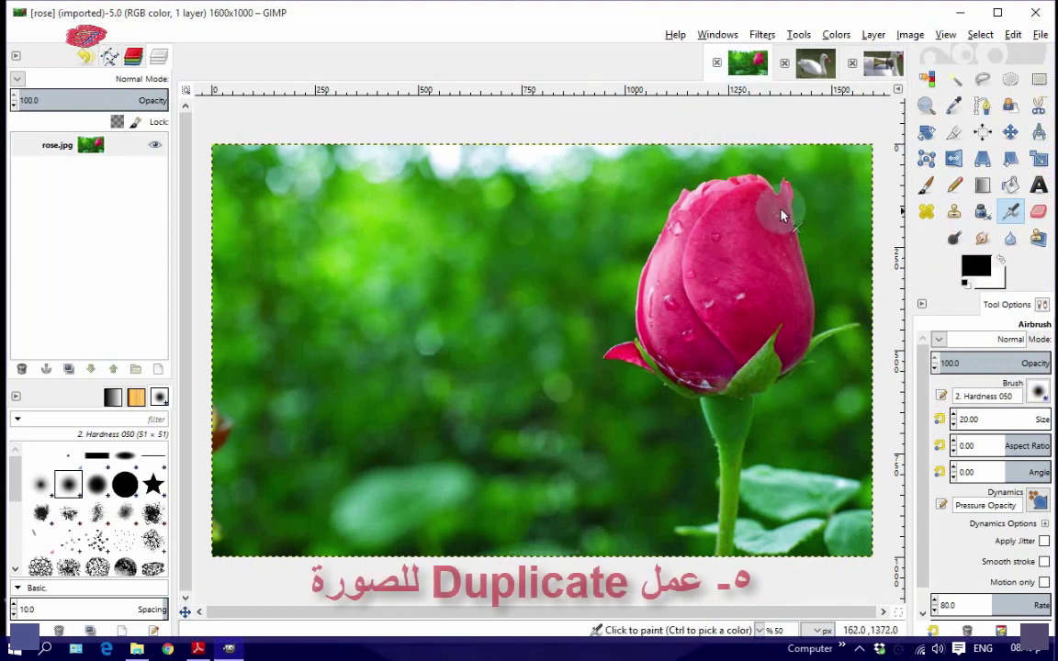
- Open pic 5-1.xcf in GIMP by dragging it from the gimp files folder
click(910, 36)
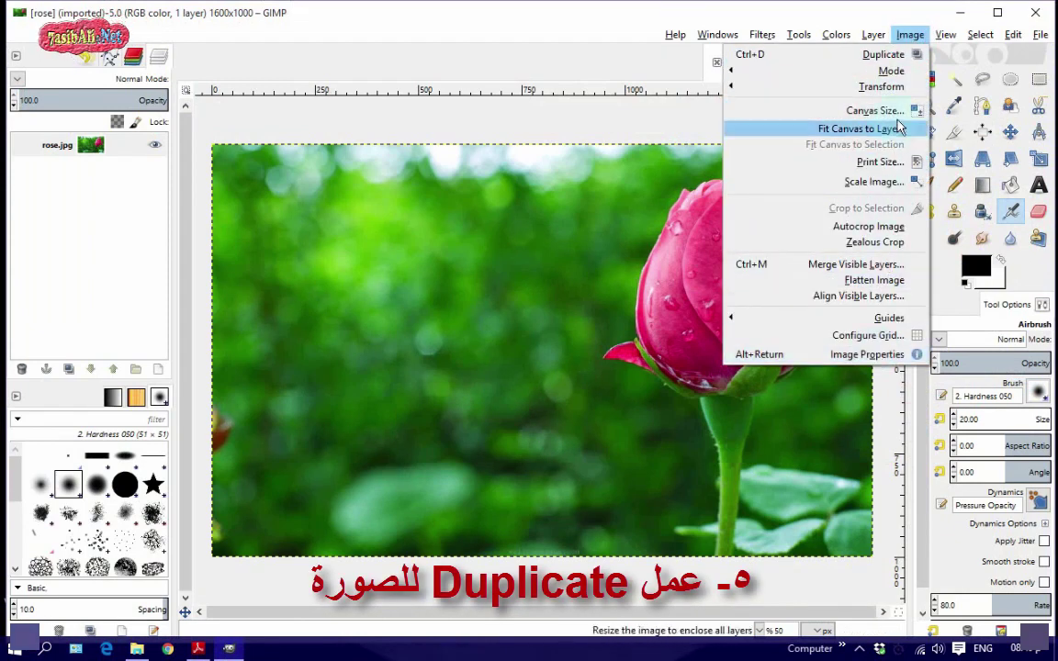
click(829, 18)
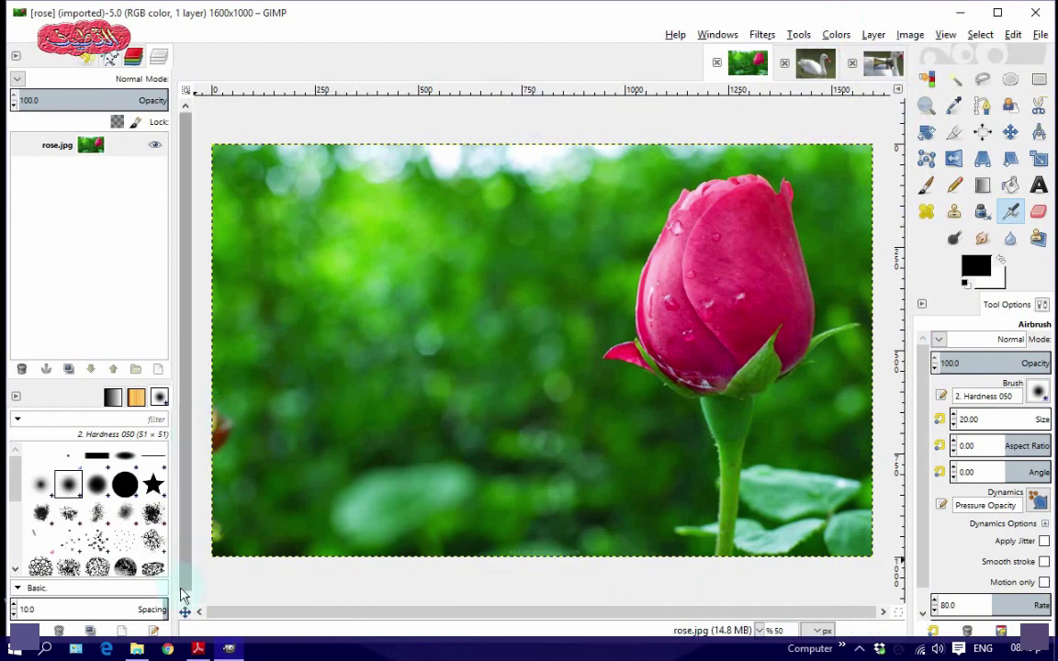
click(137, 649)
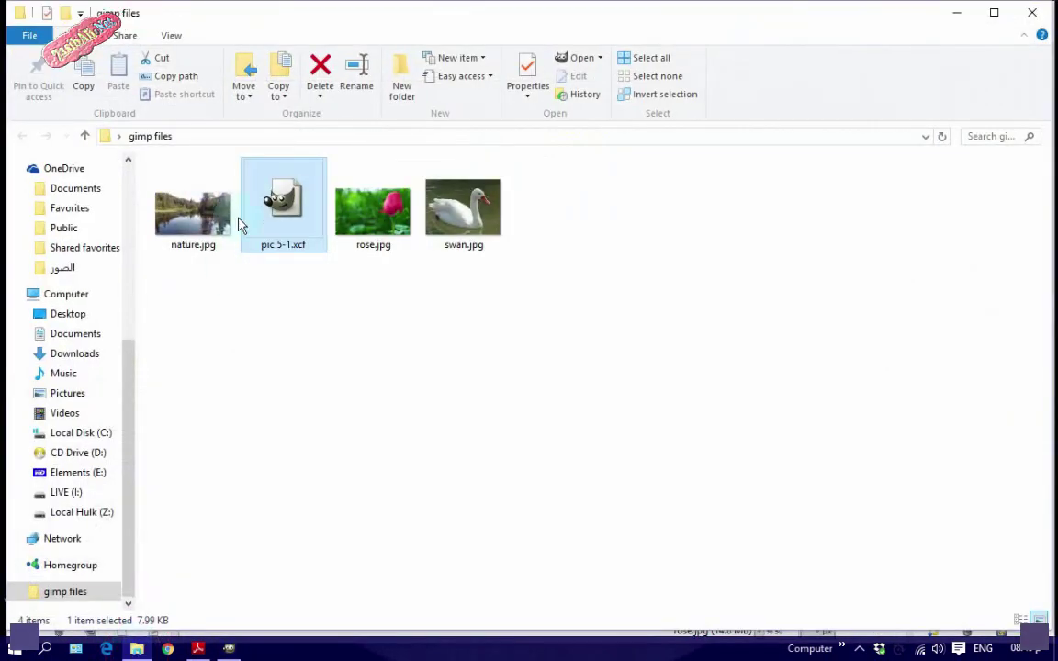
mouse_move(276, 195)
mouse_down()
mouse_move(230, 655)
mouse_move(539, 53)
mouse_up()
drag(630, 46, 886, 124)
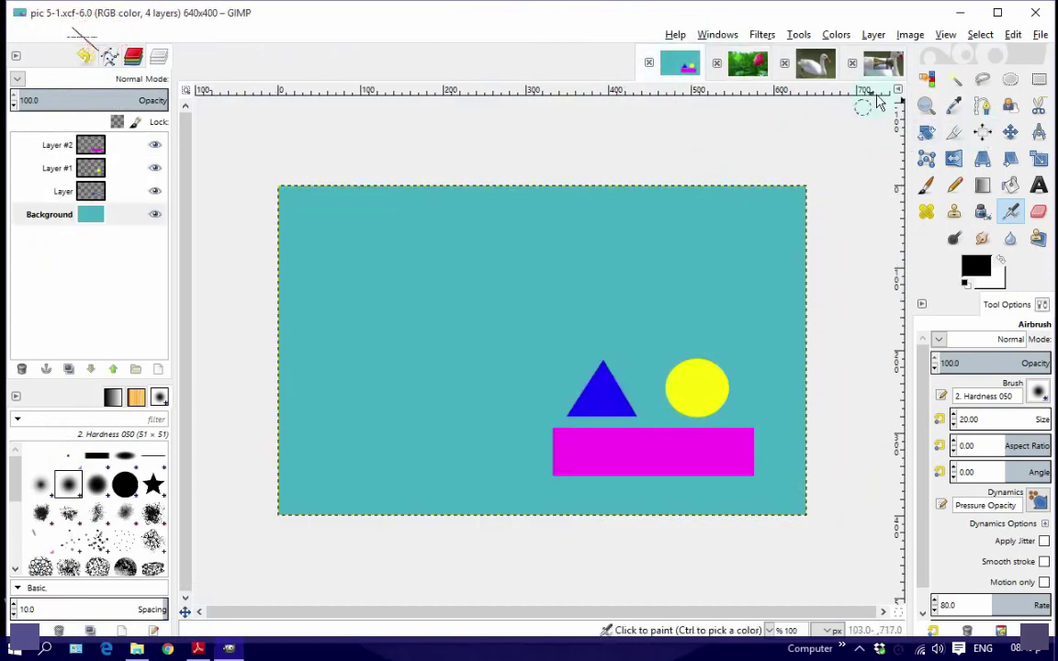
- Duplicate the shapes image and compare the untitled copy with the original pic 5-1.xcf
click(910, 36)
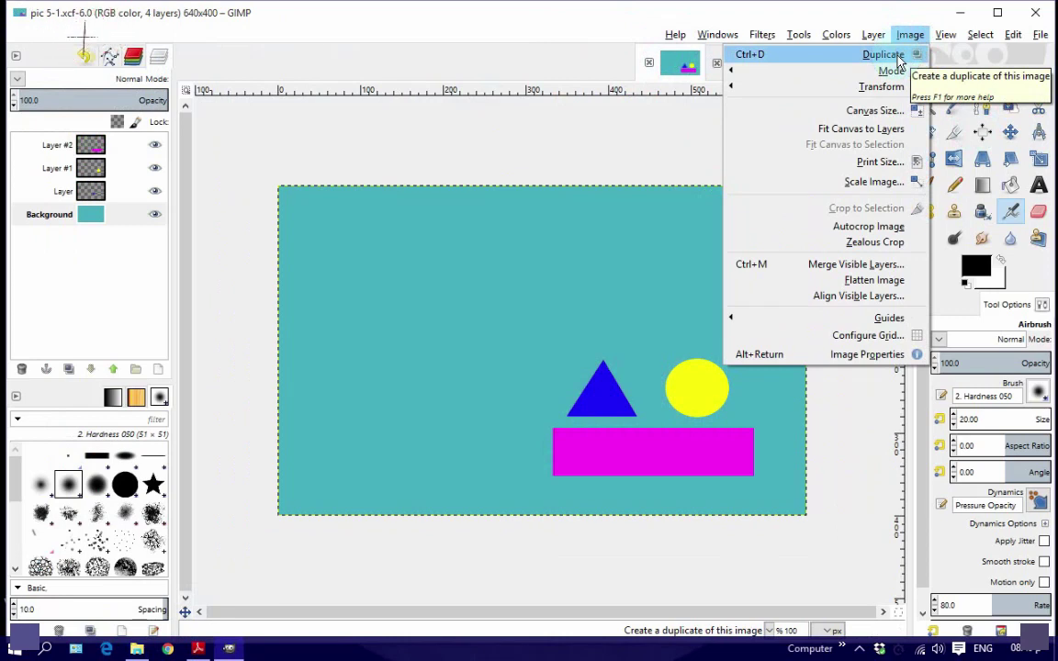
click(895, 55)
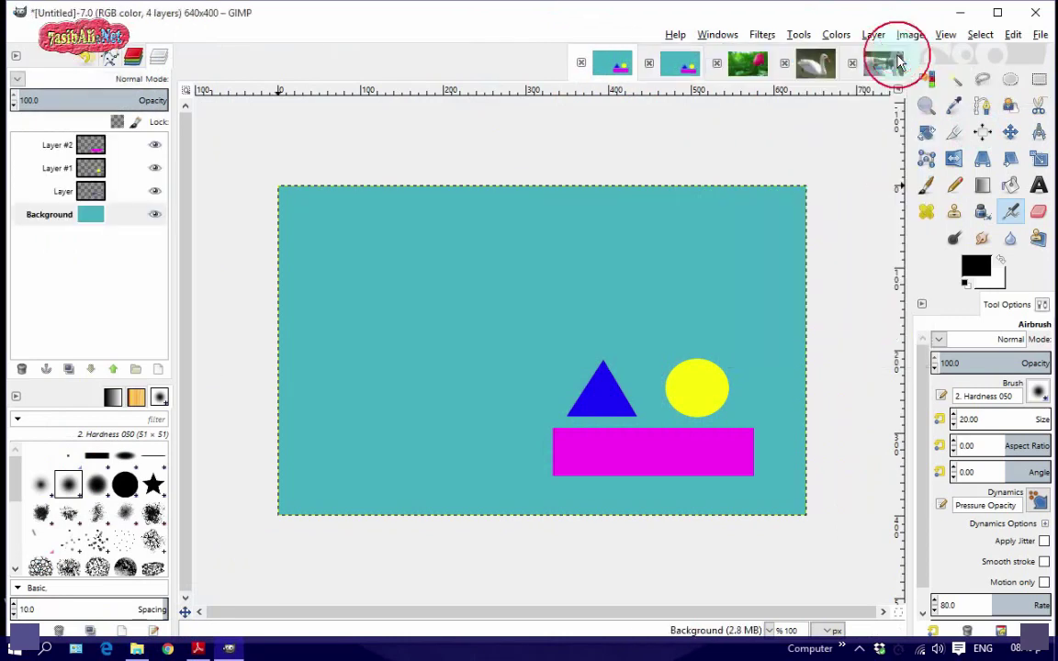
click(690, 70)
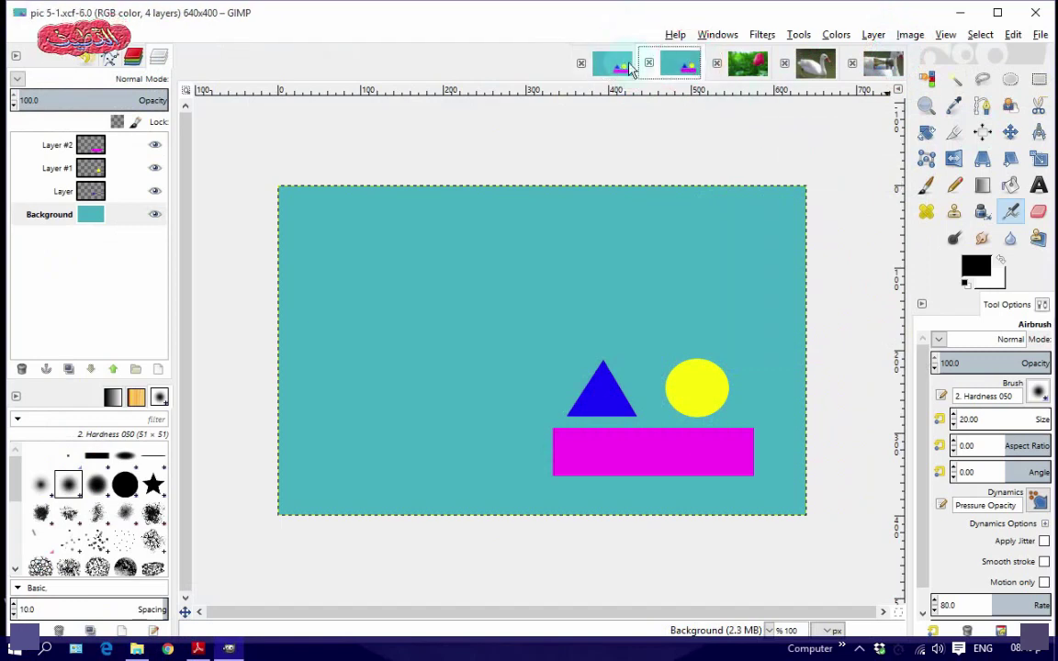
click(617, 68)
click(681, 74)
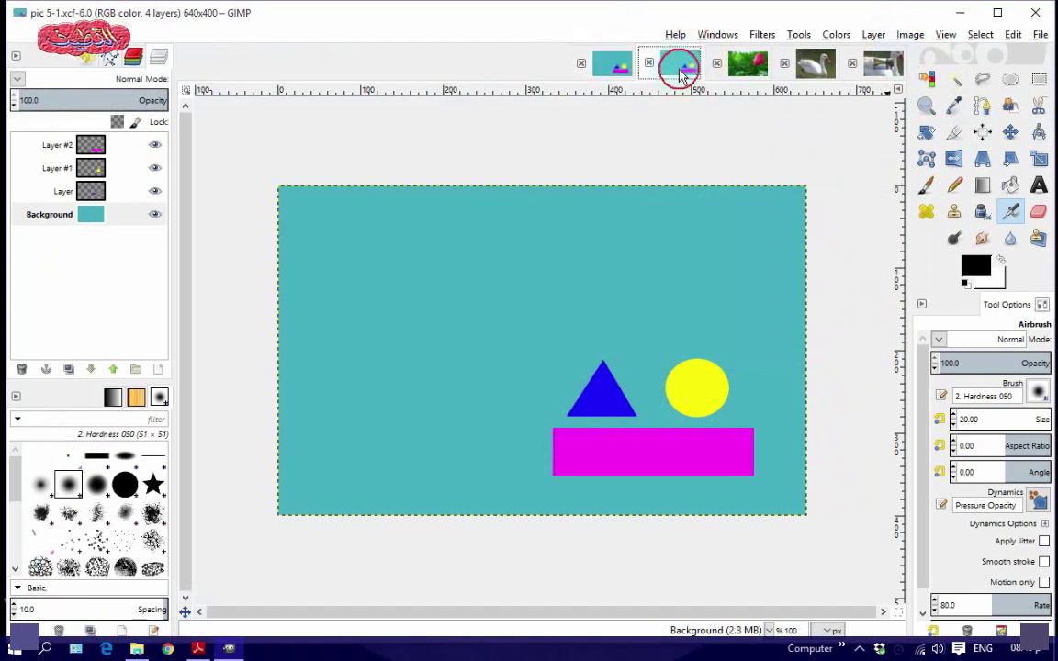
click(615, 69)
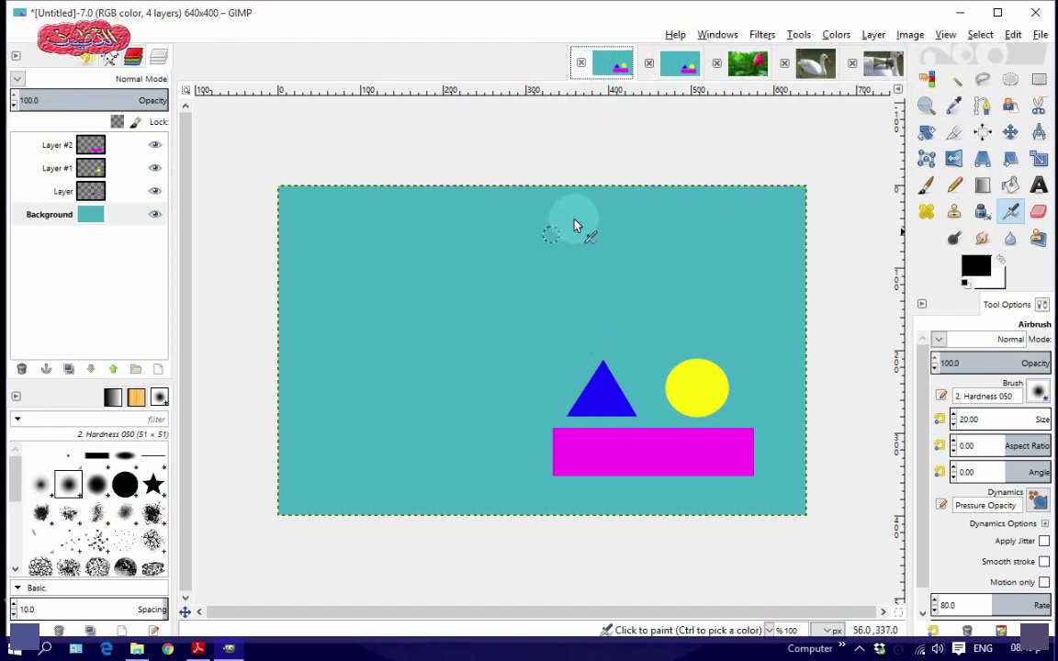
click(681, 66)
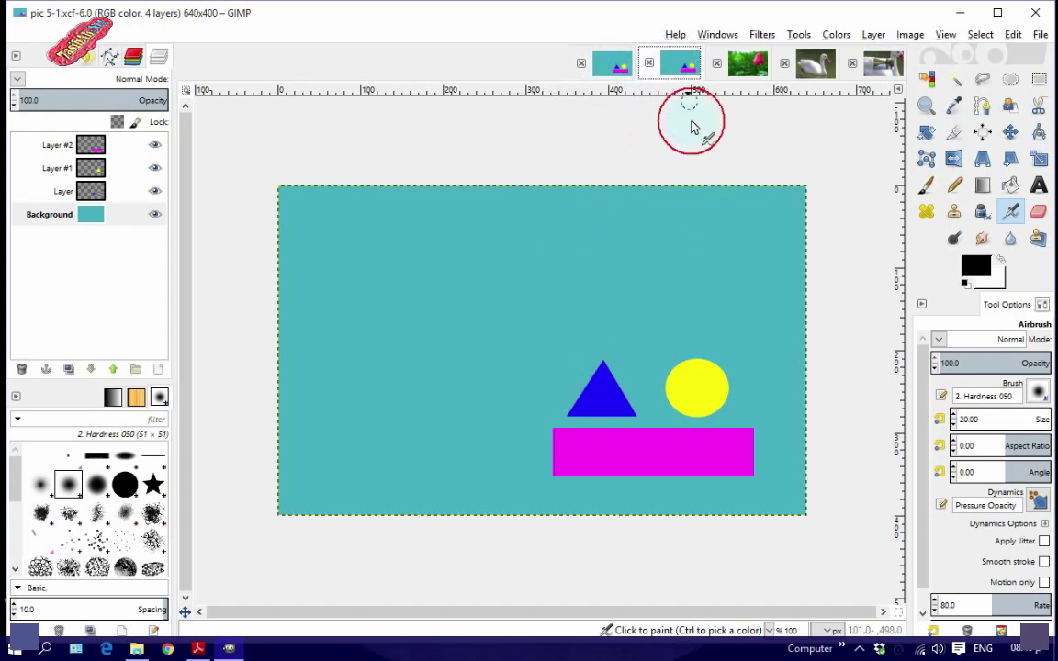
click(614, 68)
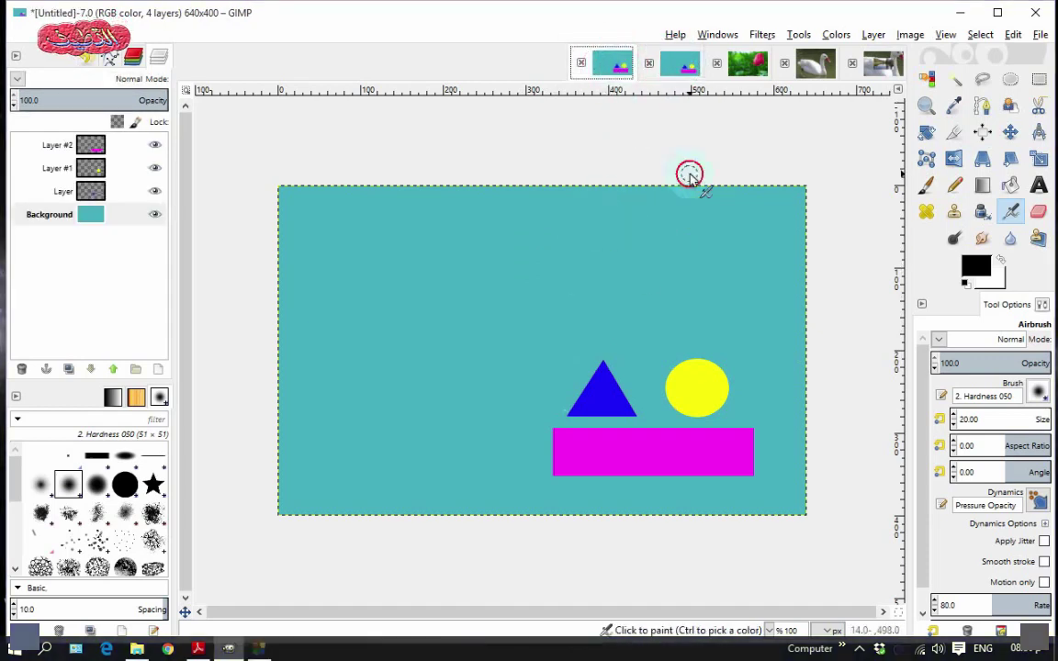
click(907, 35)
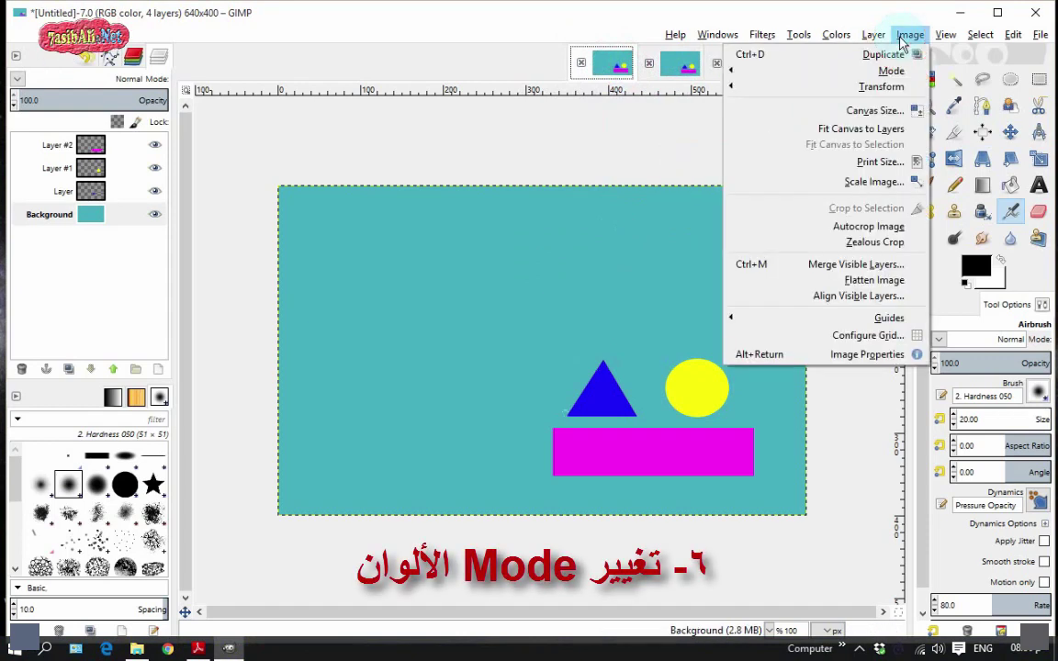
mouse_move(881, 71)
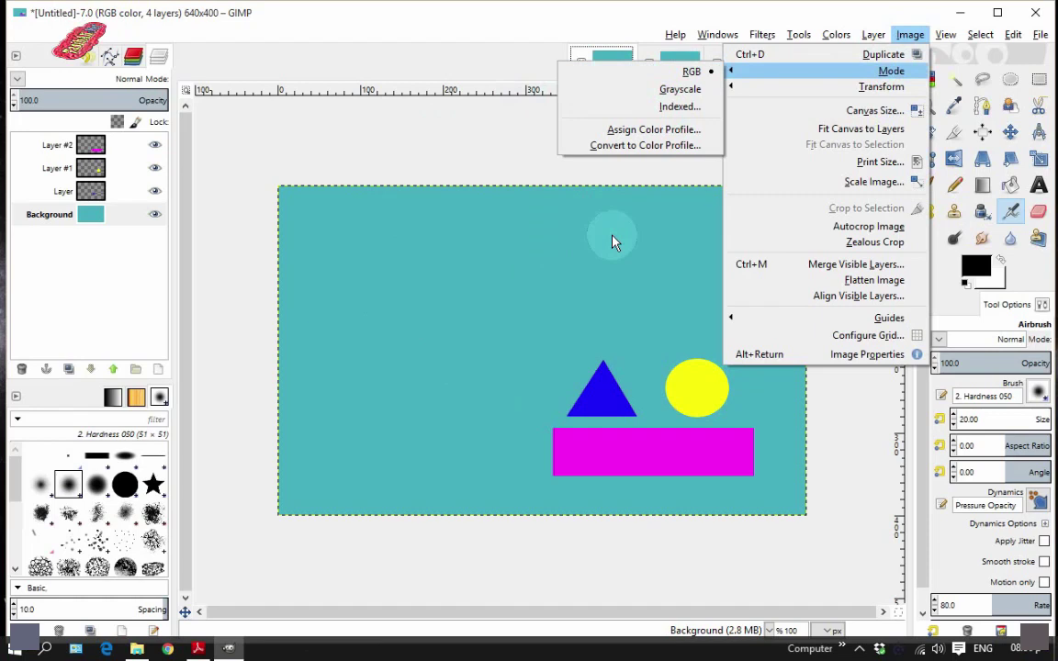
click(678, 89)
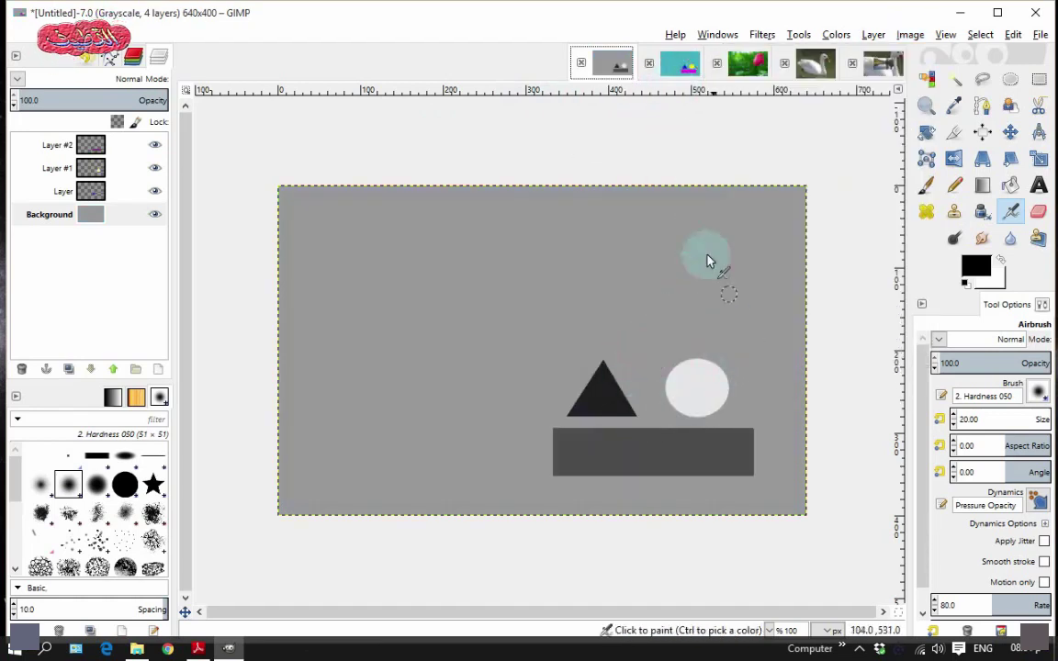
click(909, 35)
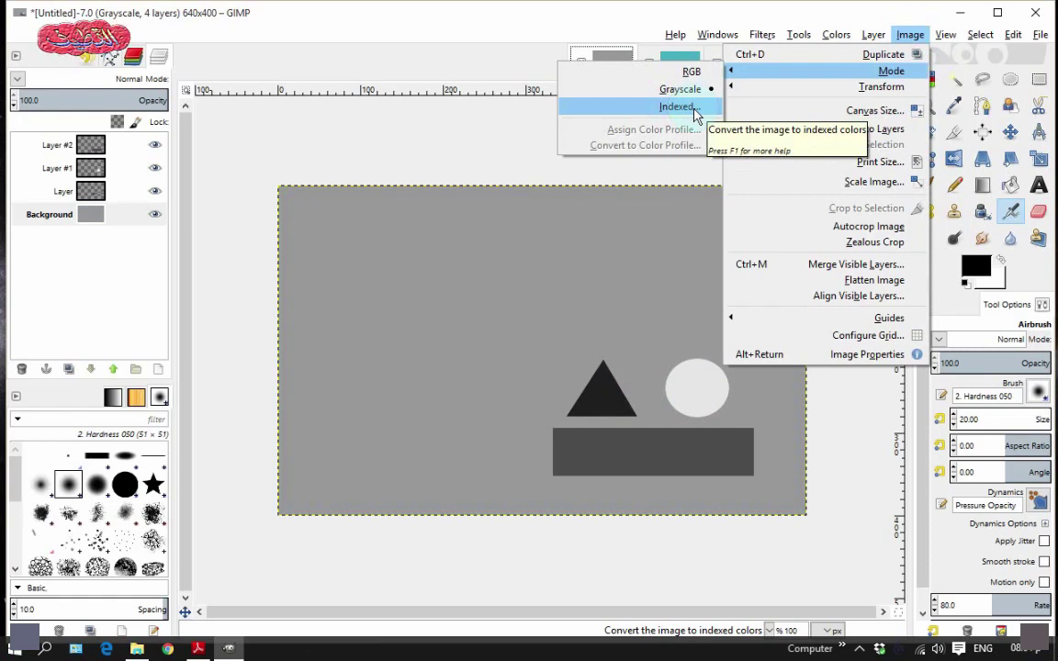
click(695, 114)
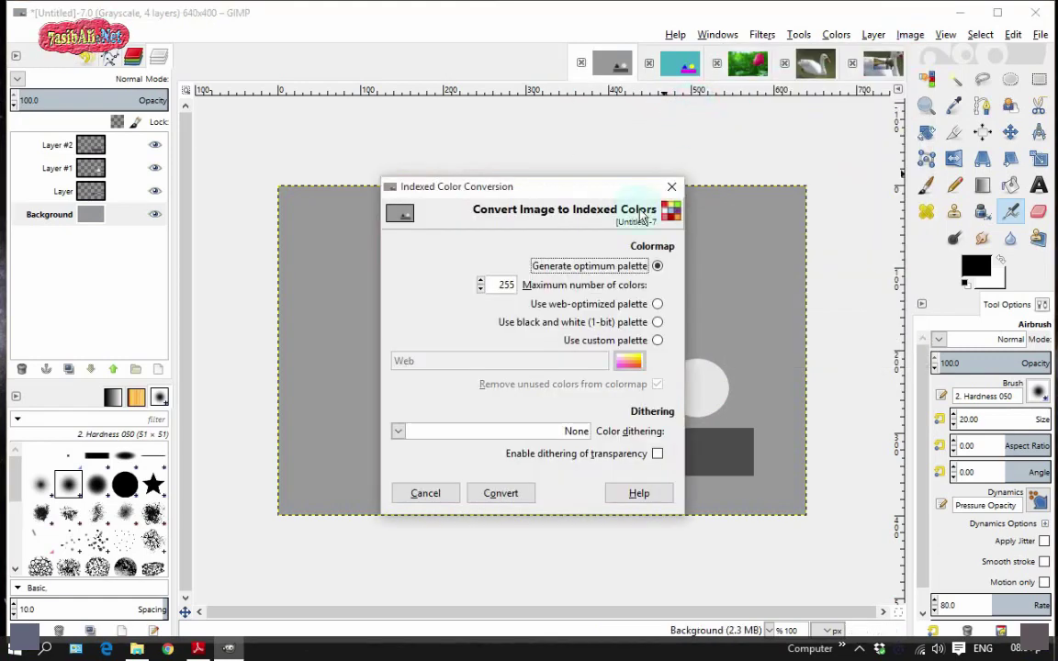
click(427, 496)
key(ctrl+z)
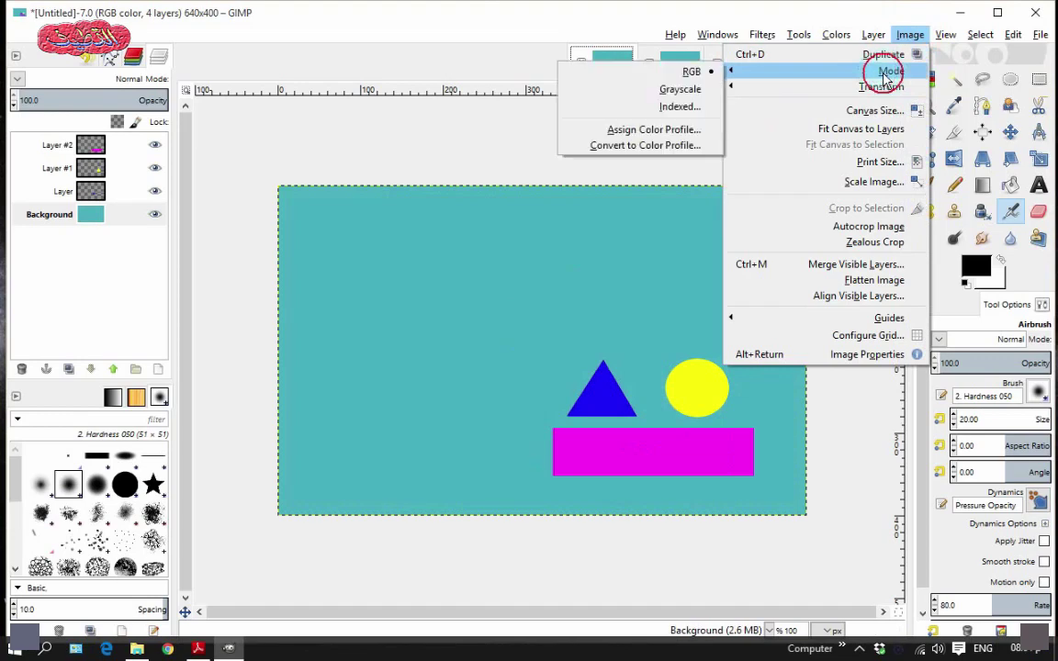
- Convert the untitled shapes image to Indexed mode with at most 20 colours, then check the mode
click(611, 108)
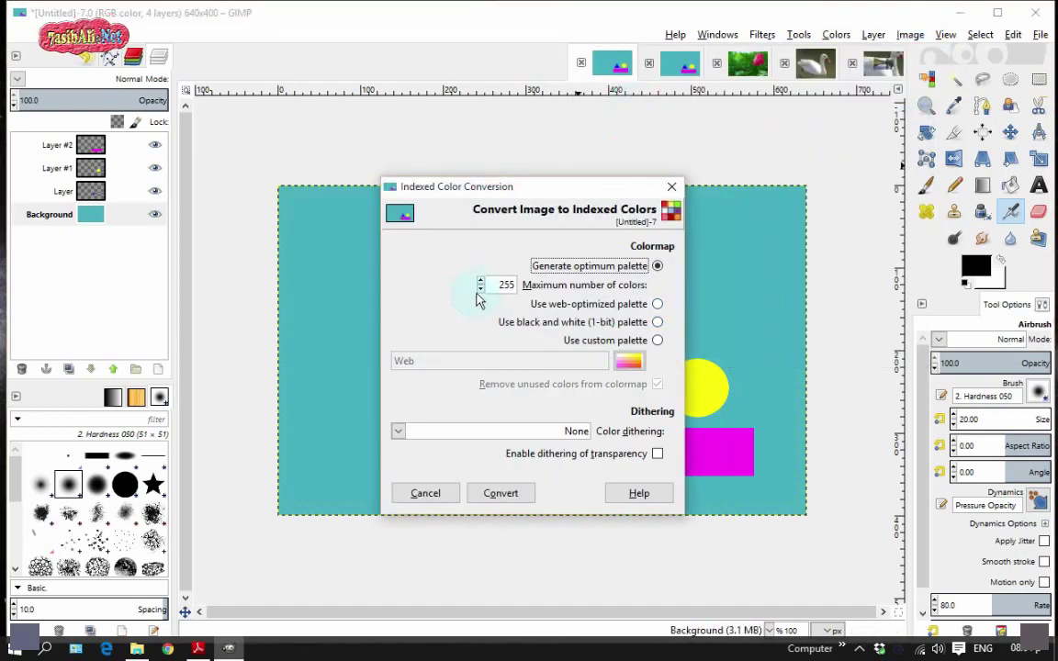
drag(482, 189, 365, 169)
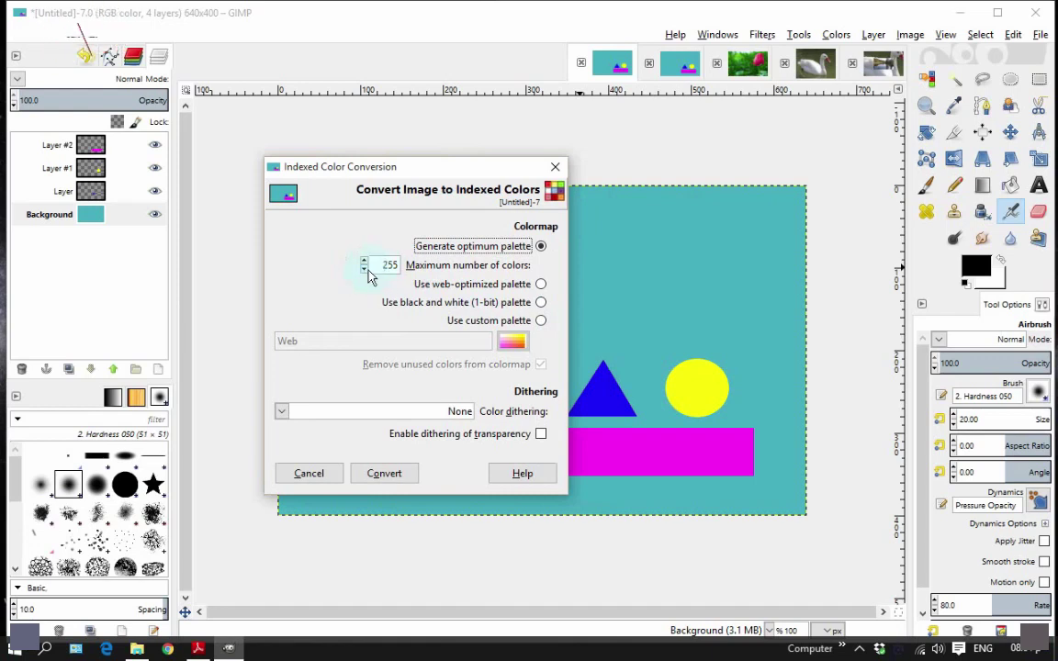
click(364, 269)
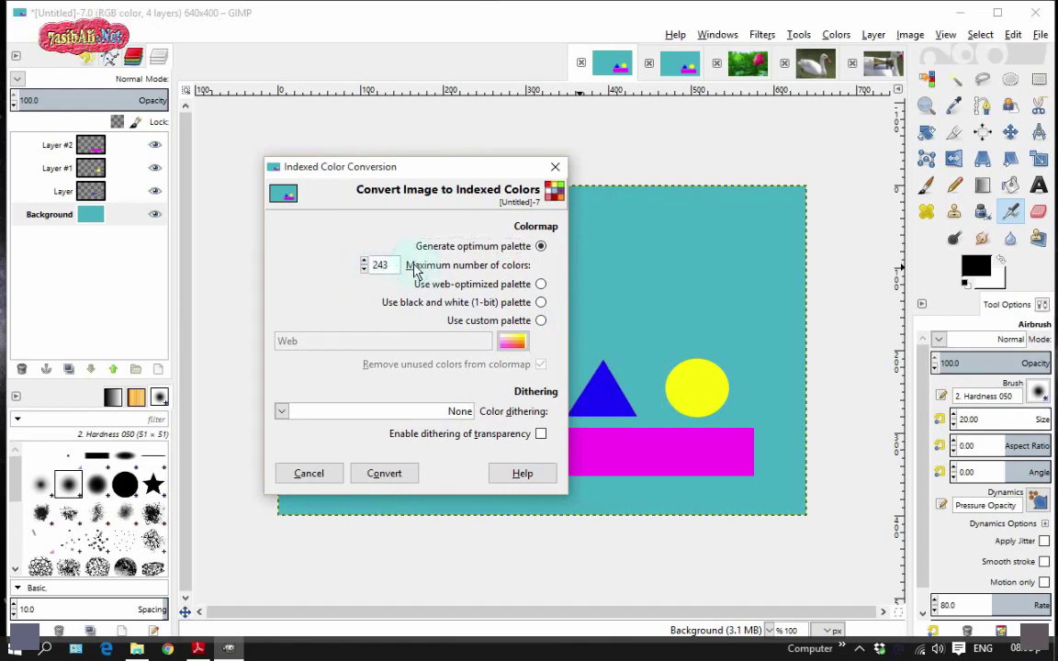
click(364, 269)
text(20)
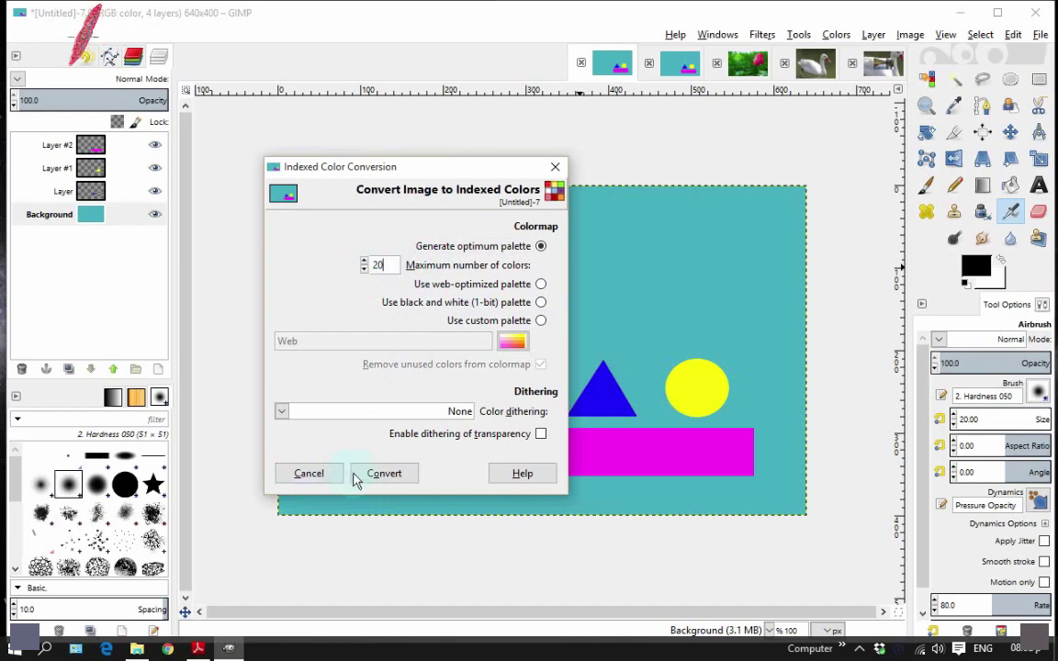
click(383, 473)
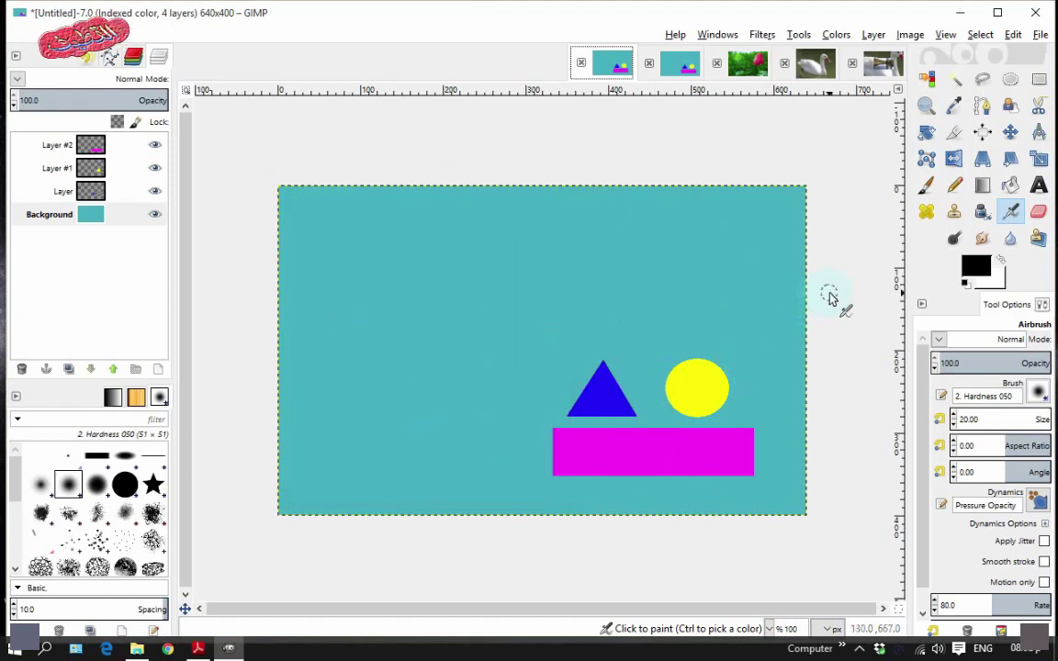
click(843, 35)
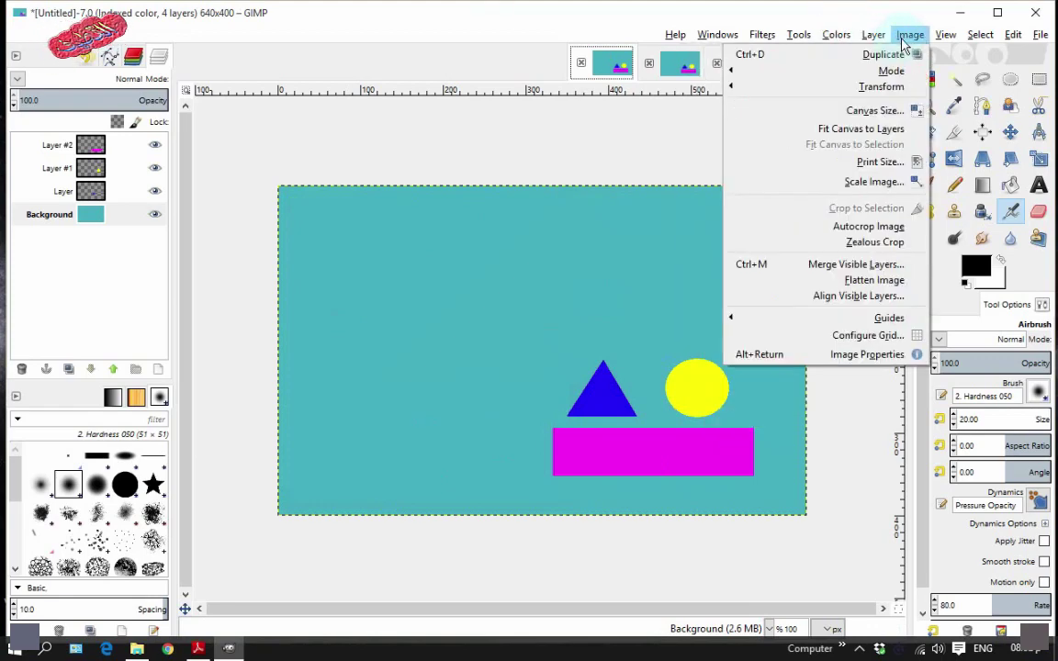
mouse_move(881, 70)
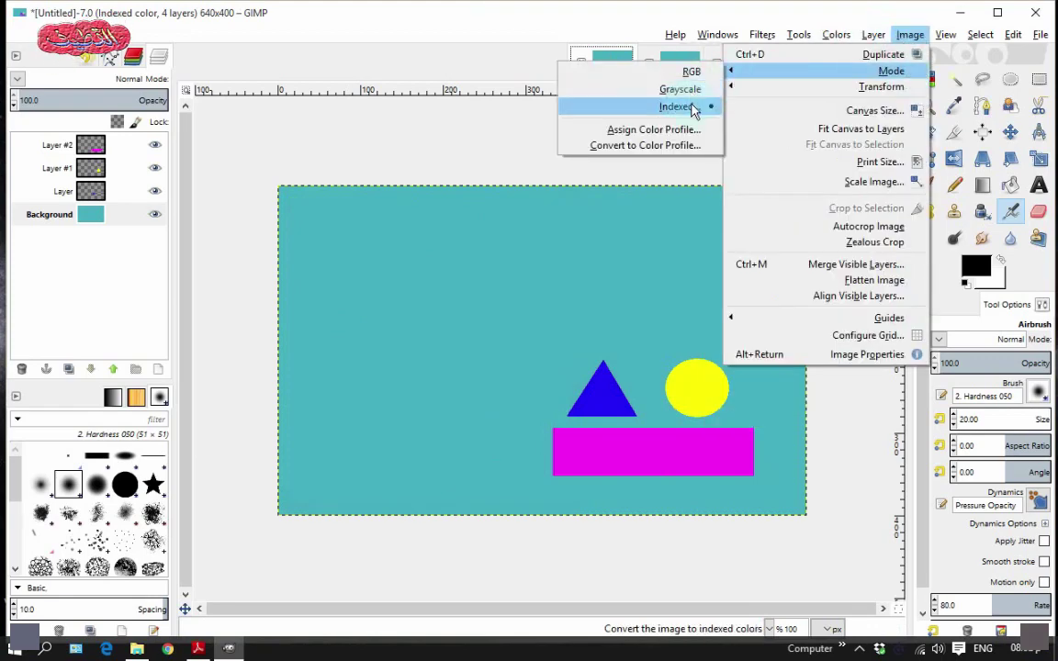
click(872, 35)
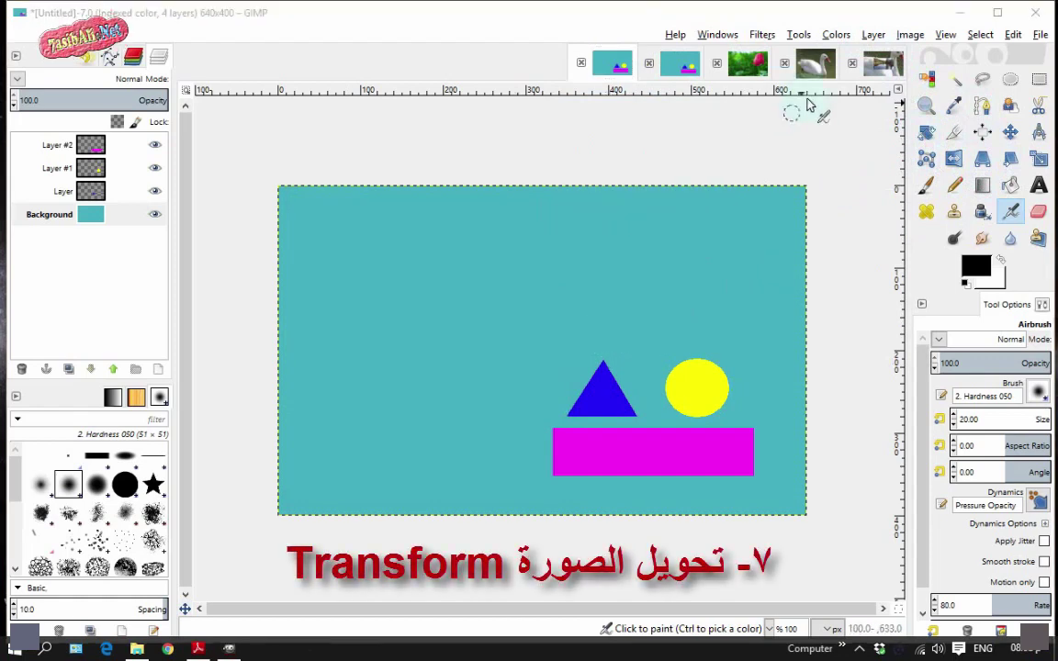
- Rotate the duplicate image 180° so the magenta bar sits at the top
click(909, 34)
mouse_move(880, 87)
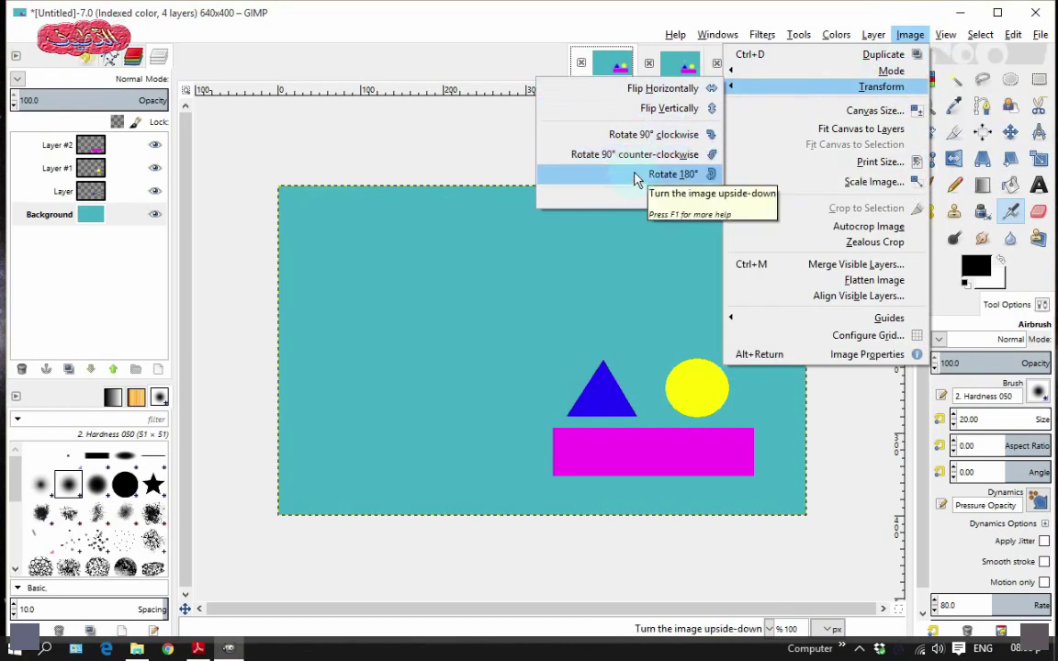
click(661, 176)
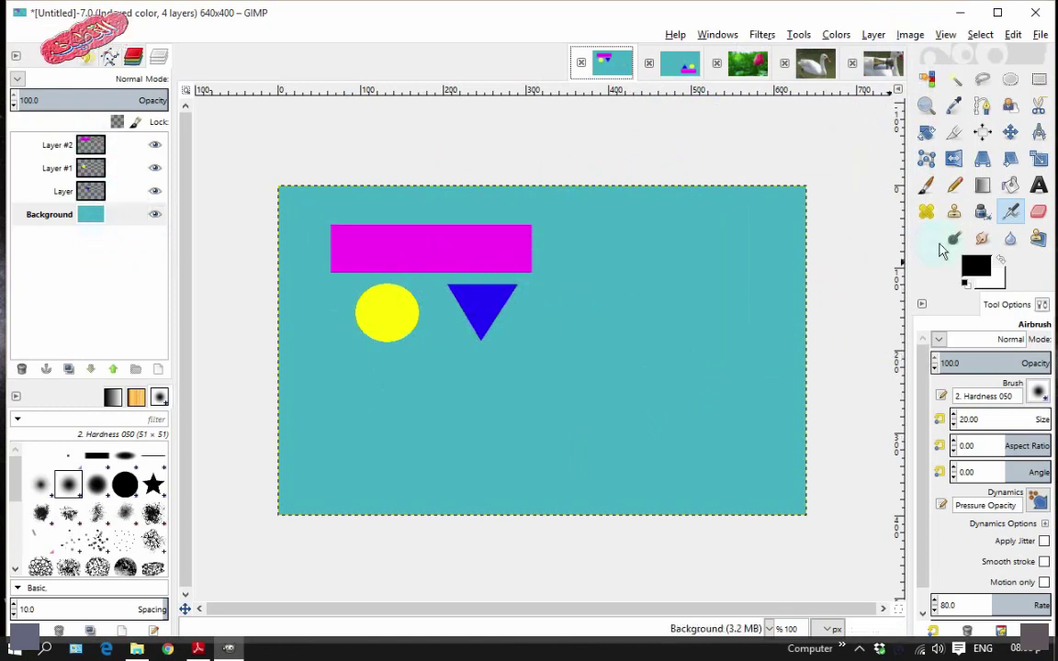
click(909, 34)
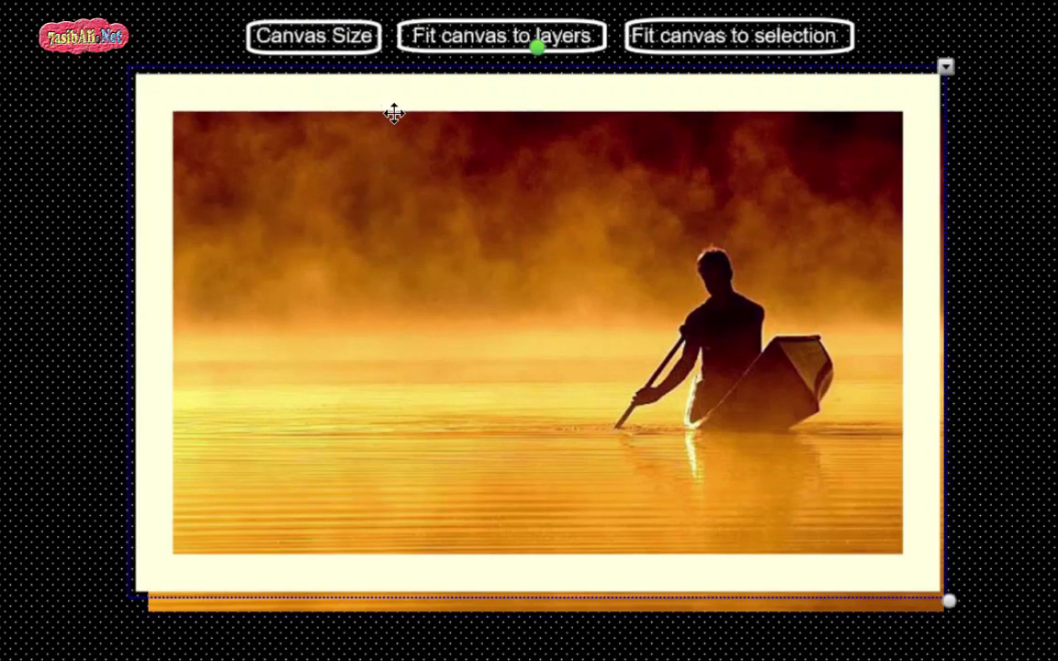
- Nudge the framed canoe photo slightly down and to the right on the slide
drag(394, 111, 402, 138)
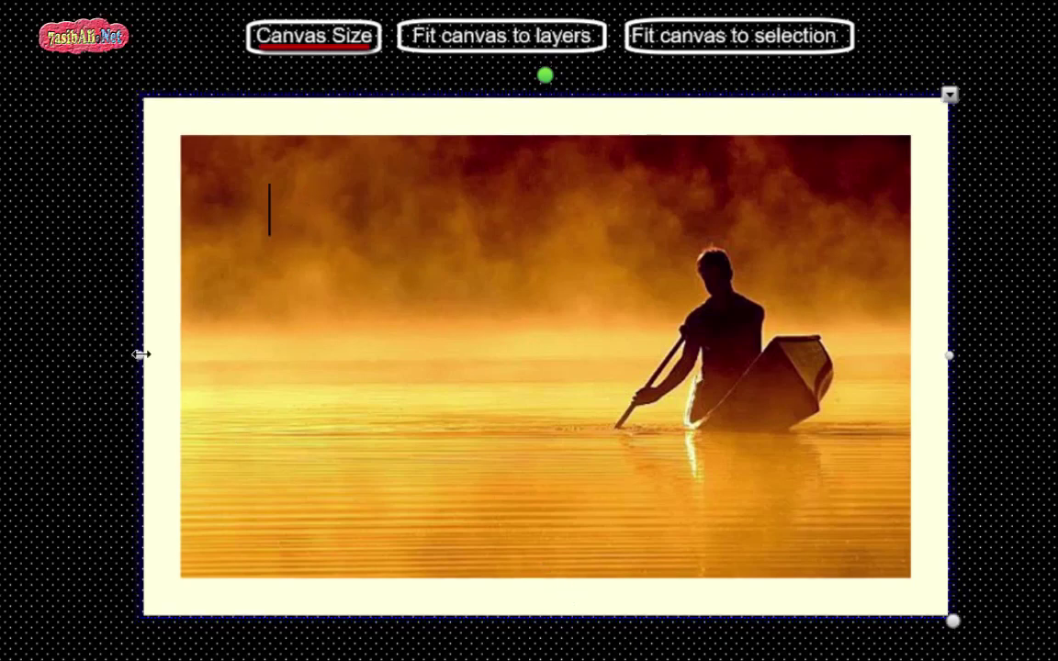
- Shrink the frame from its left edge and shift the canoe background photo right, then left
mouse_move(143, 354)
mouse_down()
mouse_move(663, 365)
mouse_move(558, 358)
mouse_up()
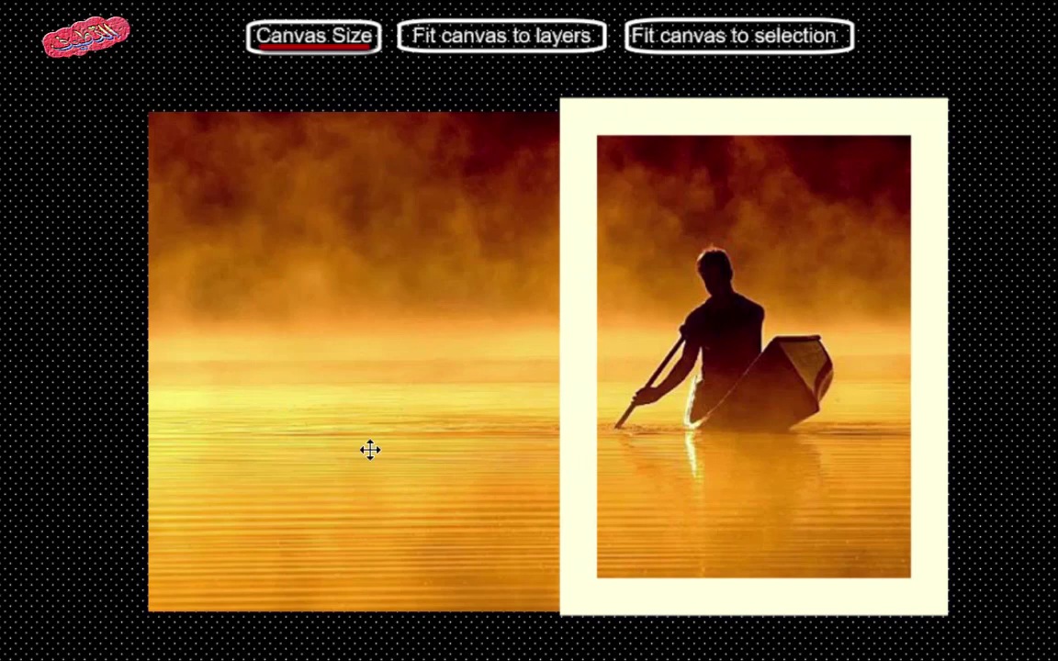
mouse_move(370, 449)
mouse_down()
mouse_move(529, 450)
mouse_move(420, 439)
mouse_move(369, 452)
mouse_move(439, 442)
mouse_move(625, 465)
mouse_move(675, 447)
mouse_move(608, 456)
mouse_up()
drag(556, 445, 415, 447)
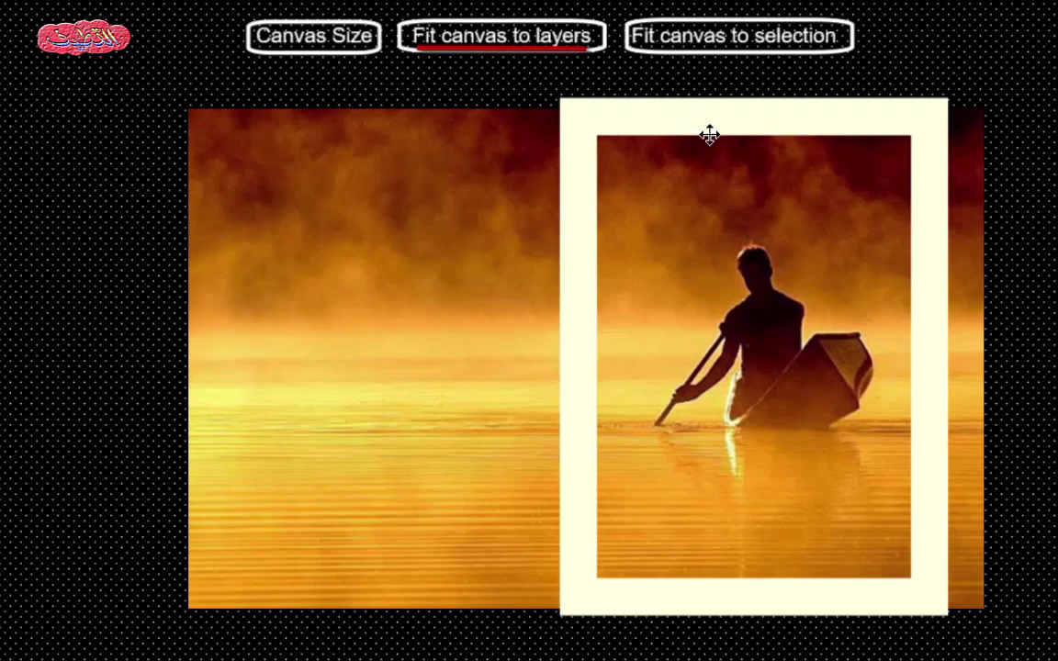
- Enlarge the framed canoe photo over the background until its frame passes the slide's right edge
drag(715, 135, 734, 136)
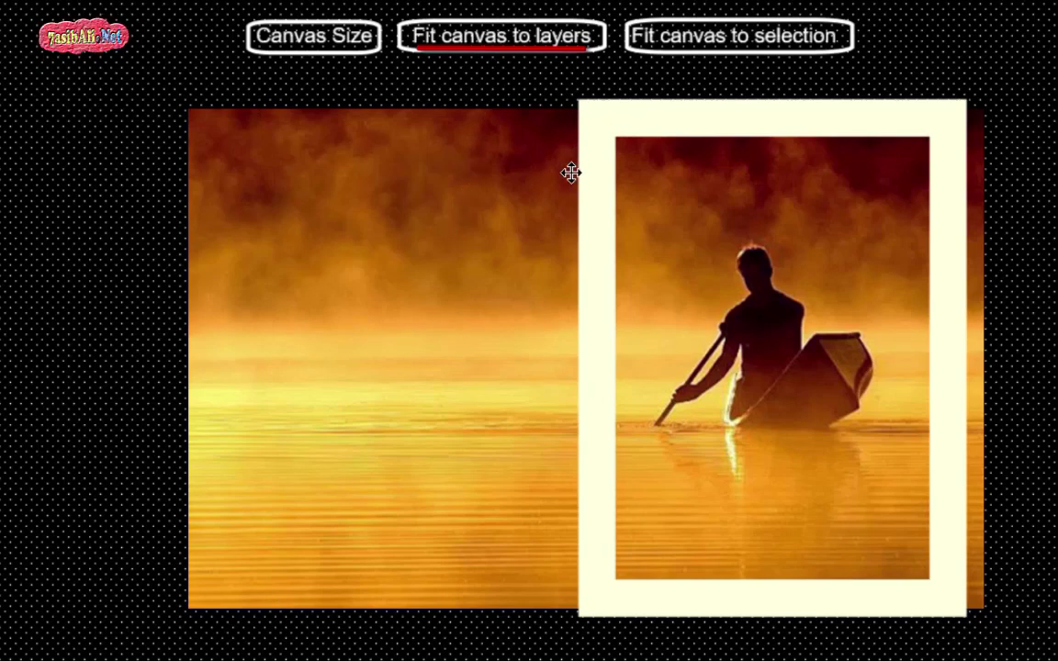
click(592, 361)
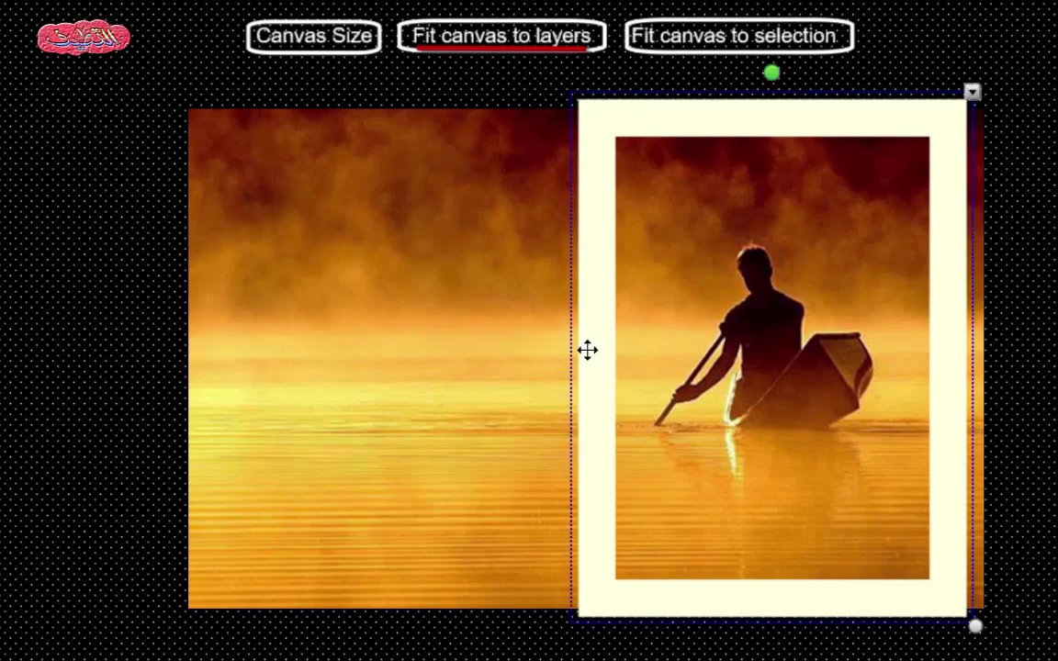
drag(572, 358, 189, 373)
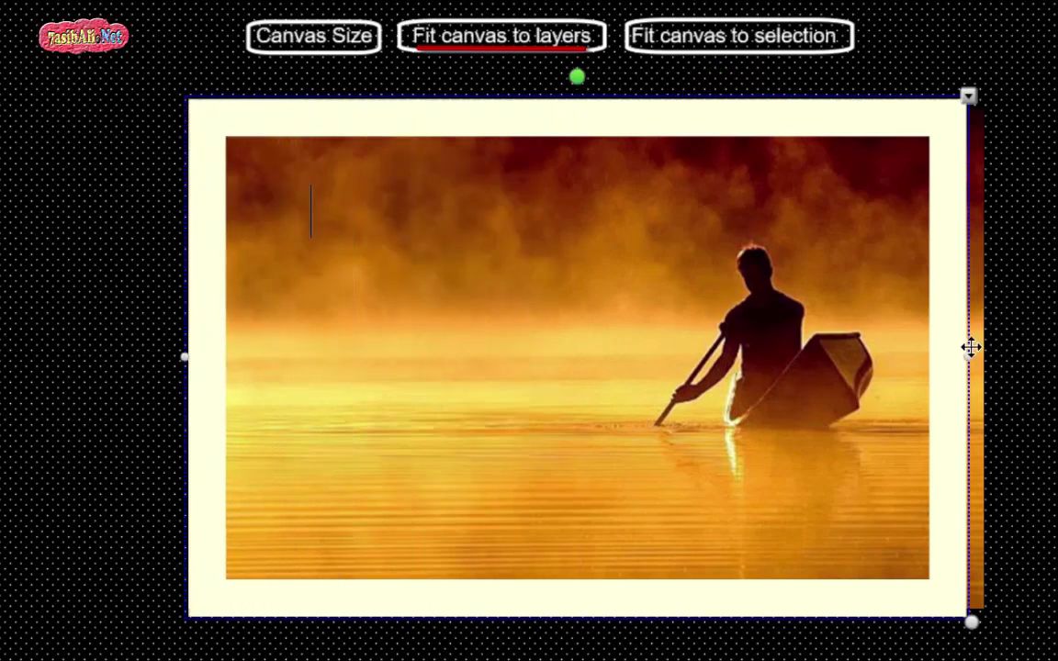
drag(975, 354, 996, 355)
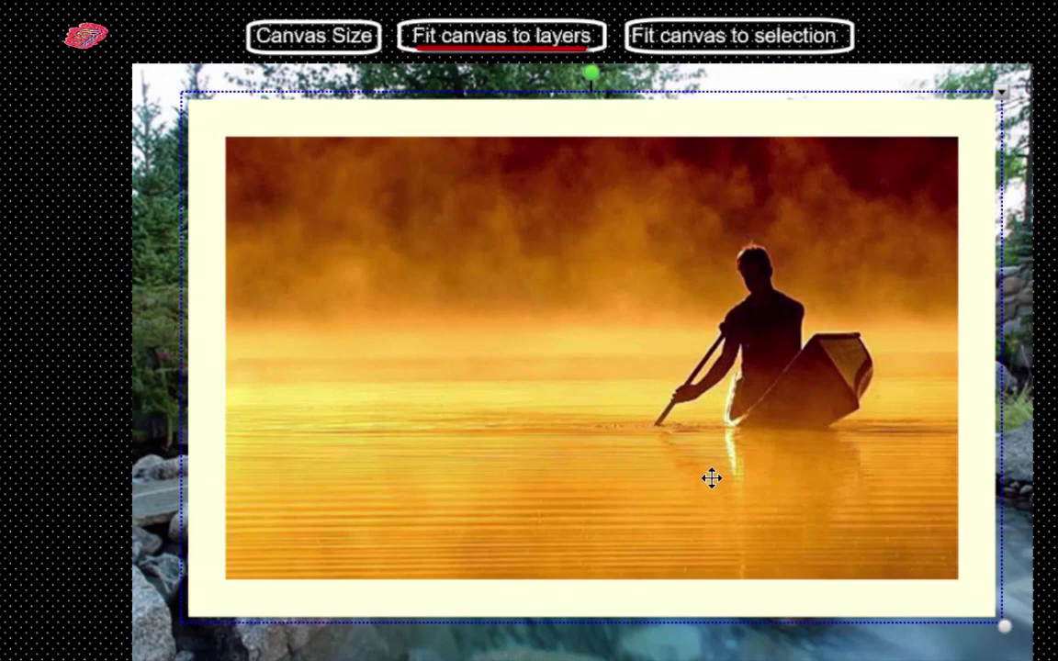
drag(1005, 628, 1047, 657)
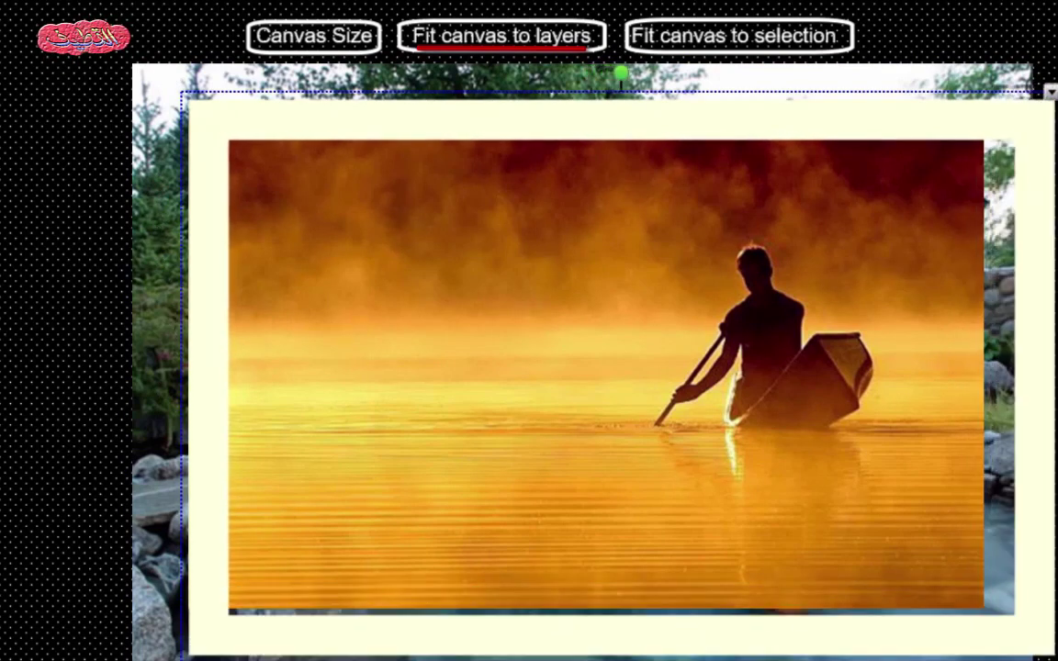
key(ctrl+z)
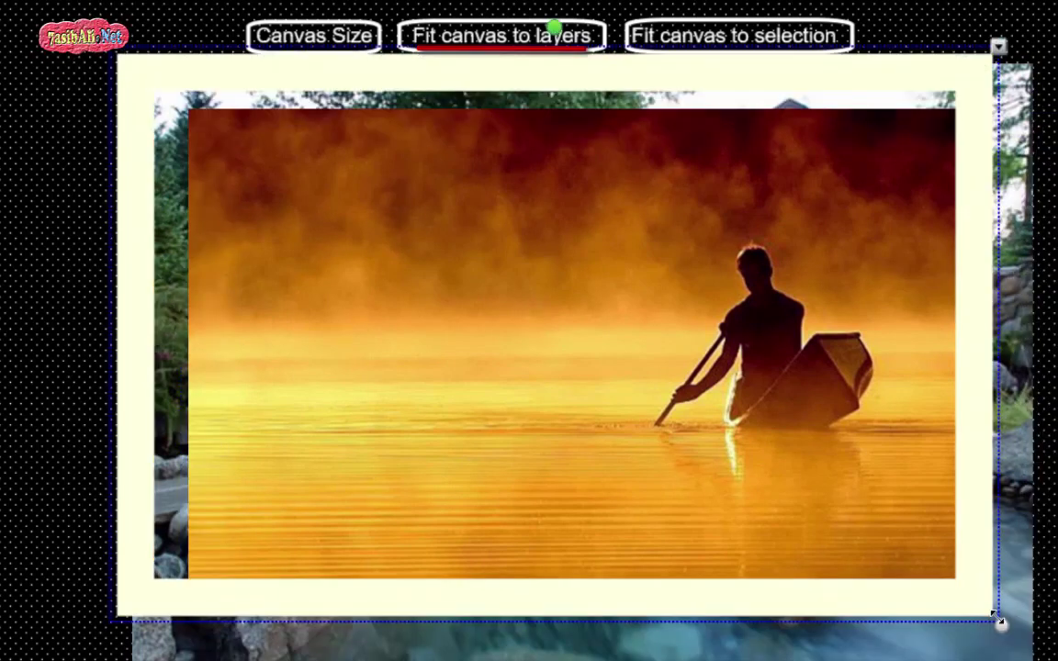
drag(1018, 638, 1046, 656)
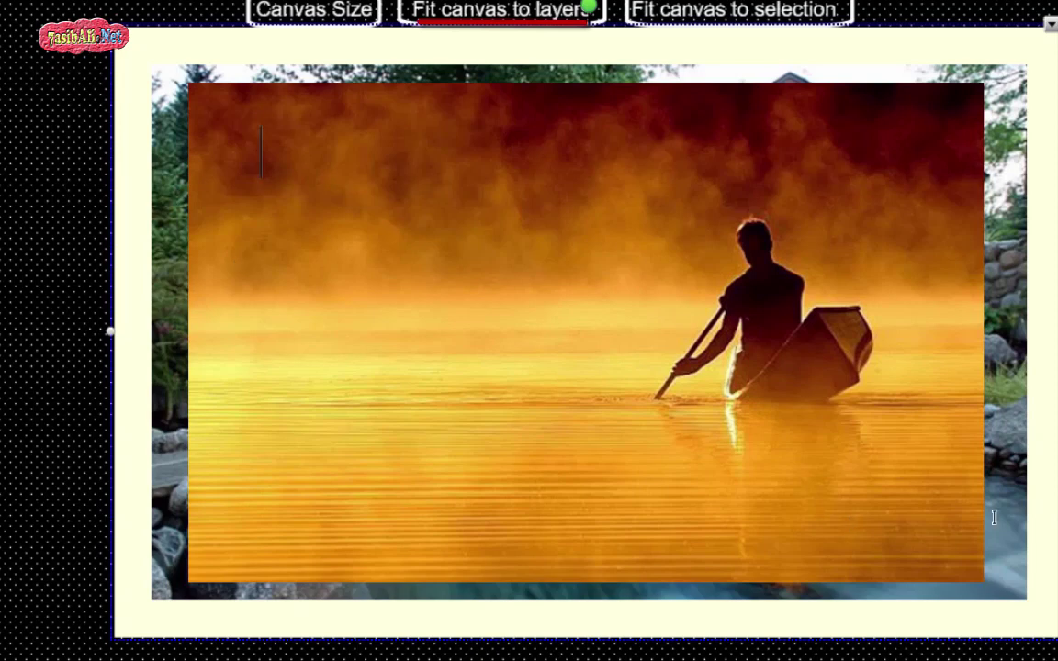
- Advance the slide to the 'Fit canvas to selection' step, leaving the canoe photo in its cream frame
key(v)
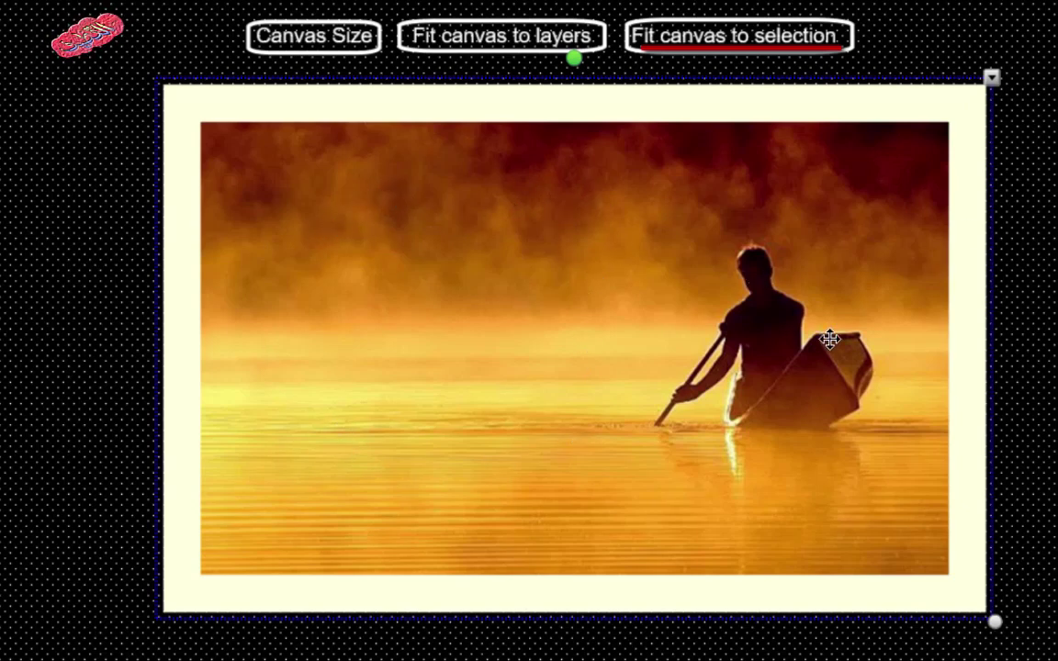
- Deselect the framed picture and mark a dotted rectangle over the canoe photo's left part
key(s)
drag(504, 131, 521, 147)
drag(414, 291, 211, 567)
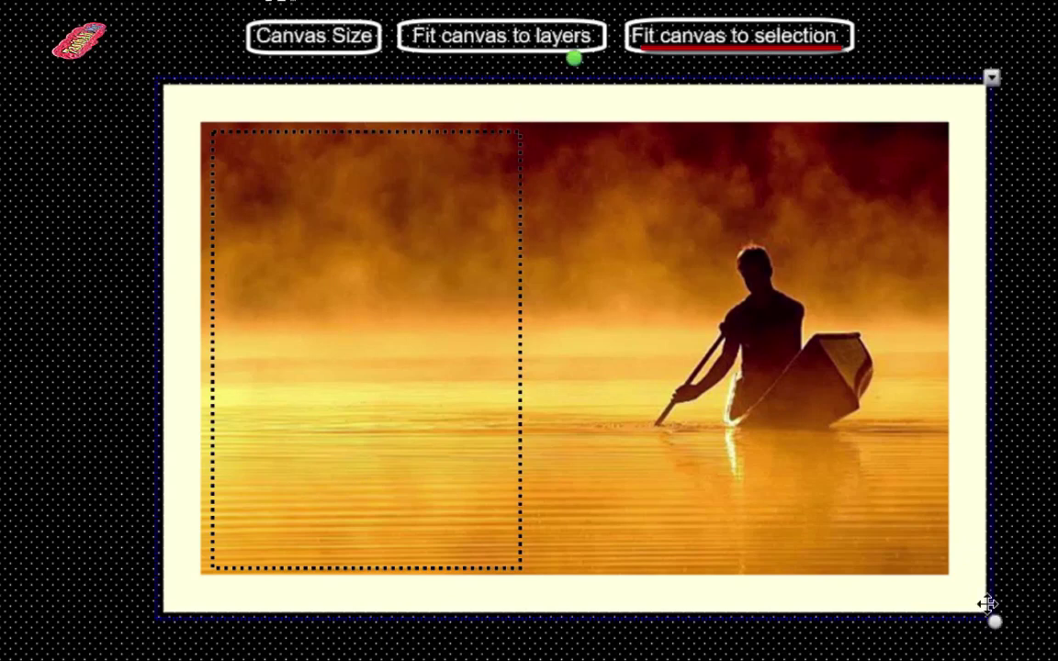
- Shrink the cream slide canvas inward to the marked area of the canoe photo
mouse_move(992, 617)
mouse_down()
mouse_move(670, 652)
mouse_move(557, 615)
mouse_up()
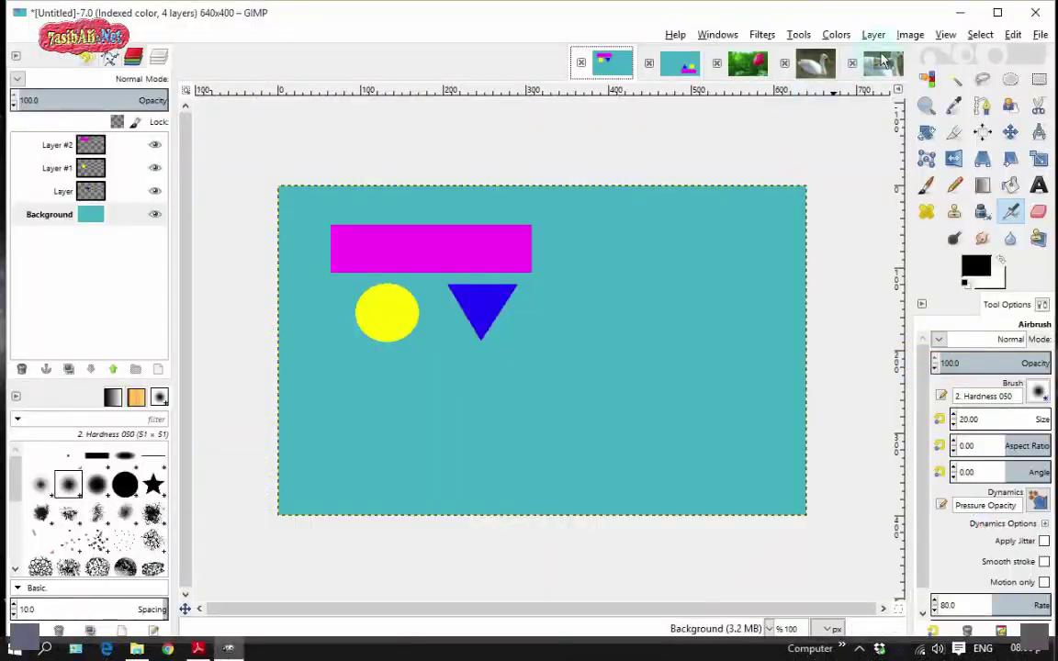
- Bring the rose photo's image tab to the front in GIMP
click(910, 37)
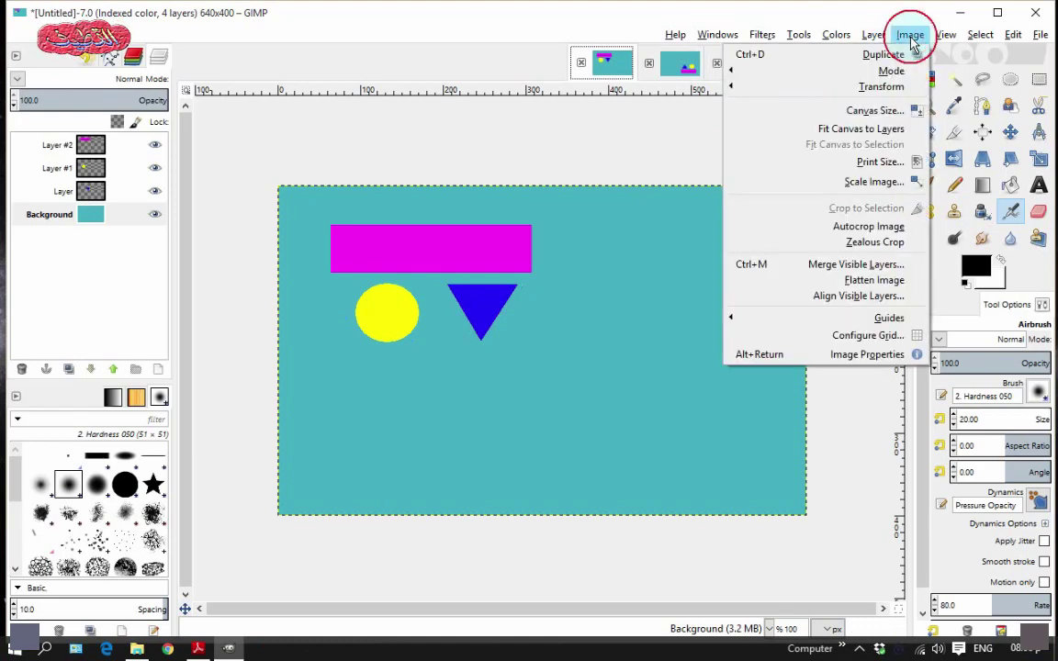
click(776, 18)
click(748, 62)
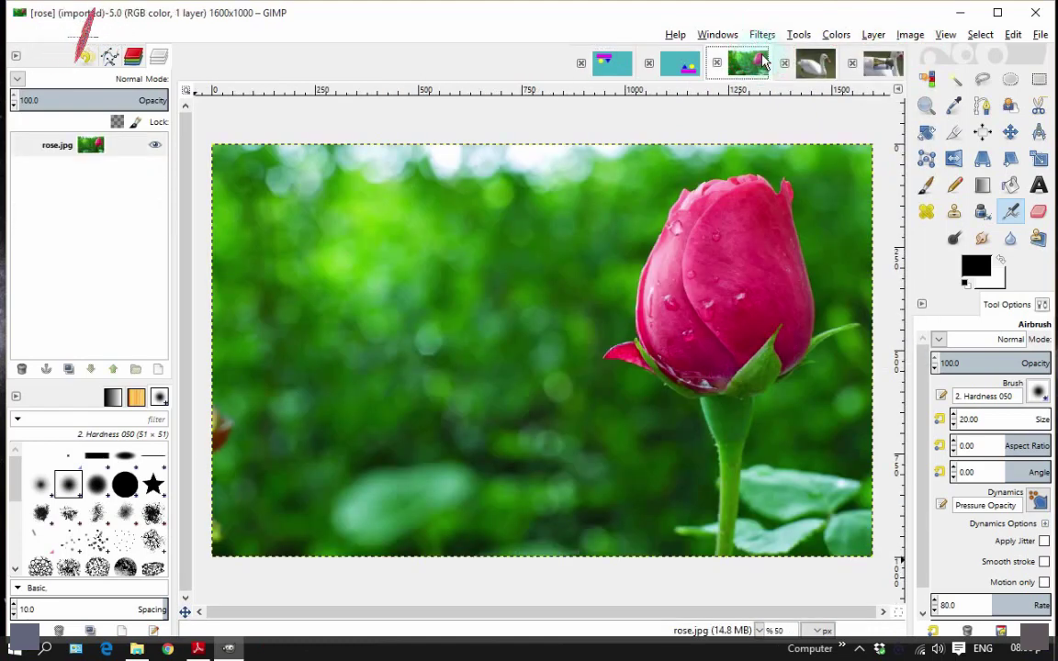
- Trial-resize the rose canvas width from 1600 to 928, then undo it
click(910, 35)
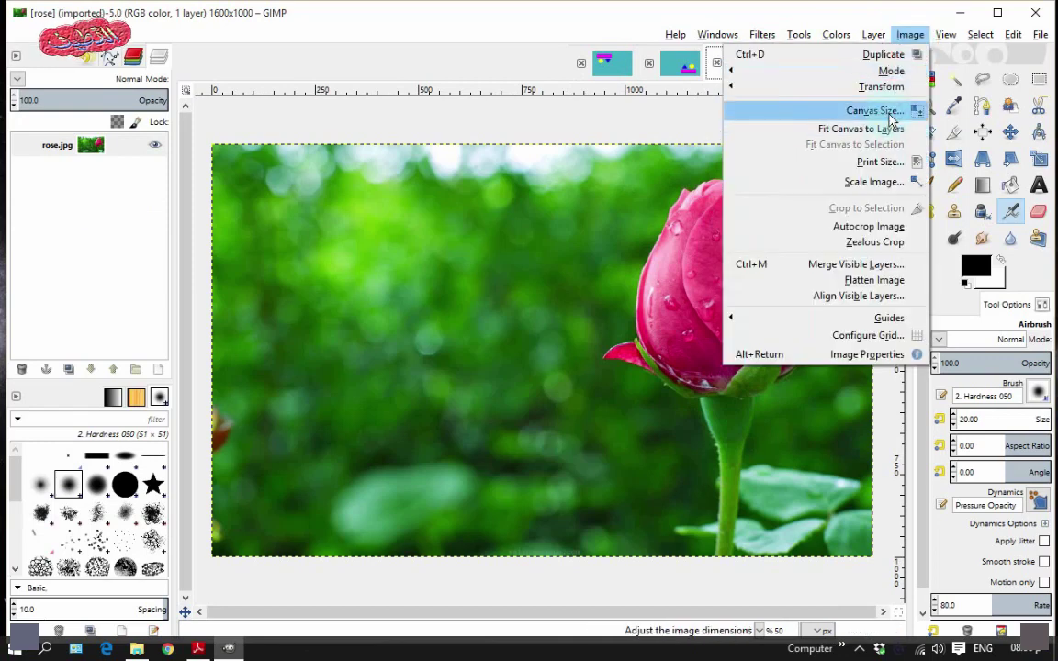
click(884, 109)
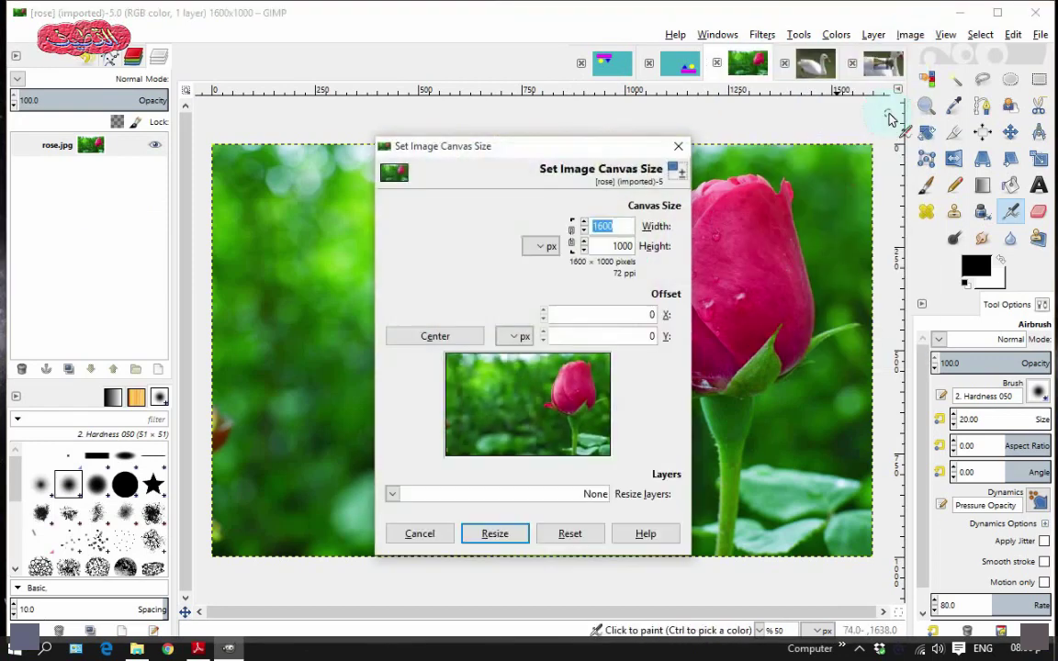
click(584, 232)
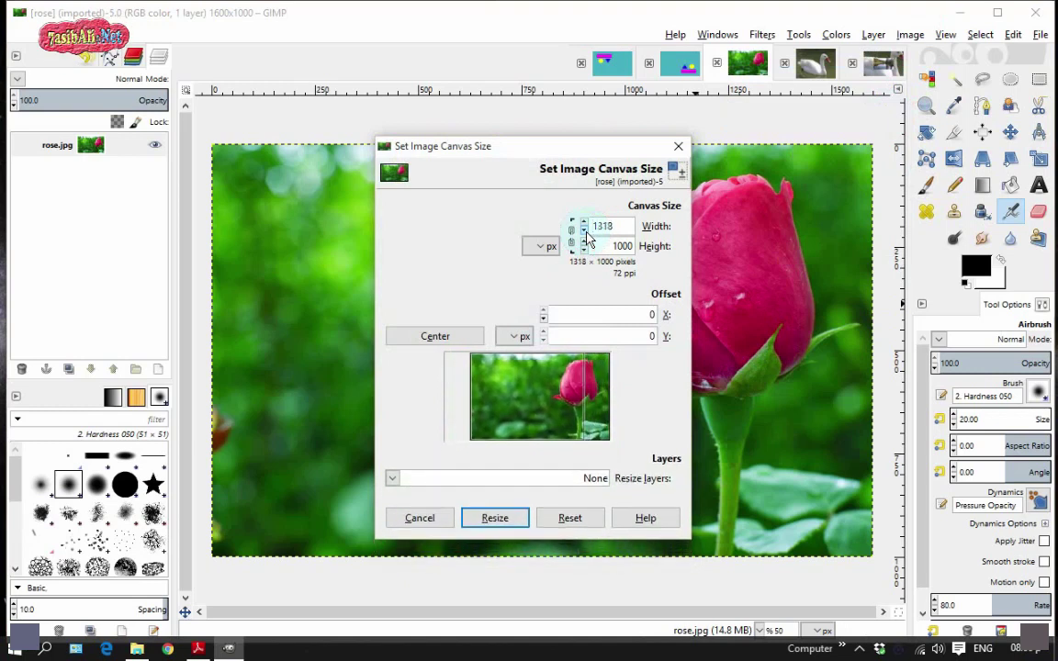
mouse_move(501, 418)
mouse_down()
mouse_move(530, 395)
mouse_move(516, 394)
mouse_up()
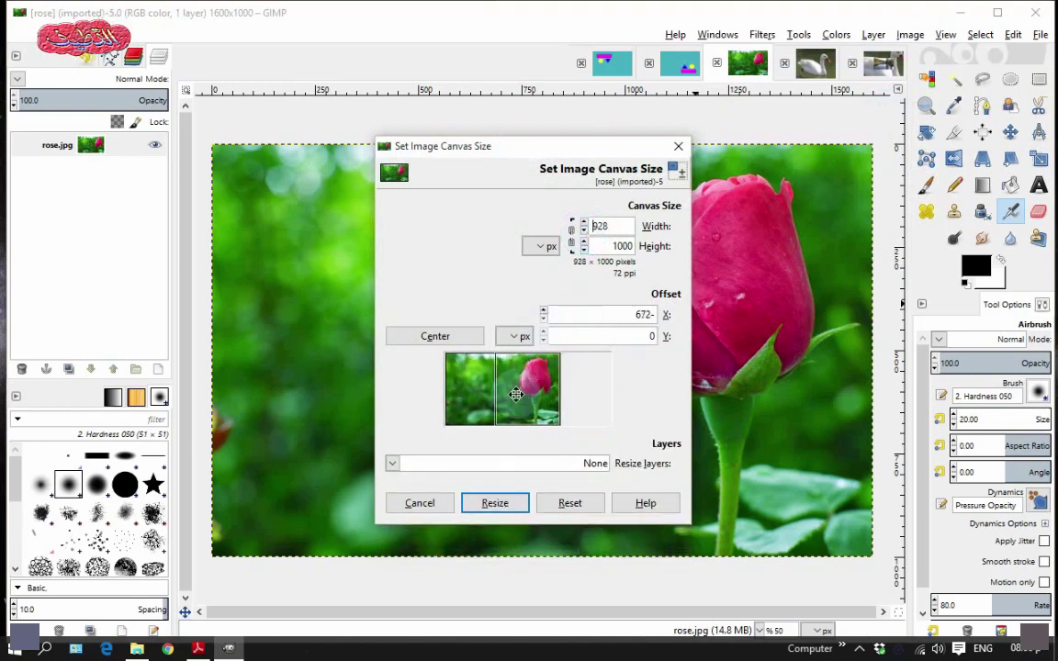
click(495, 504)
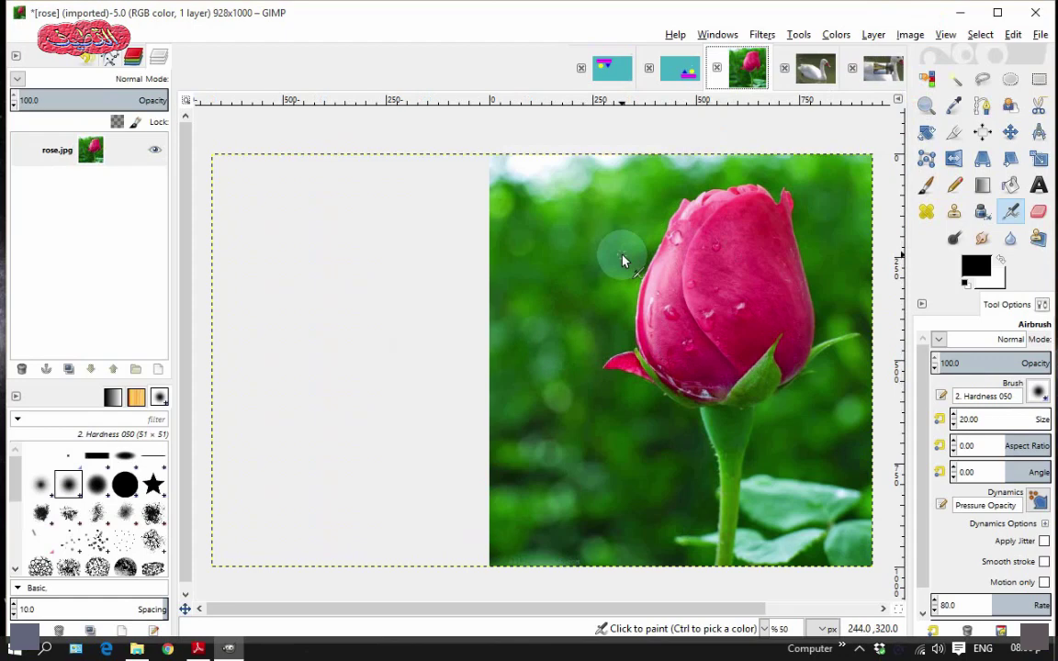
key(ctrl+z)
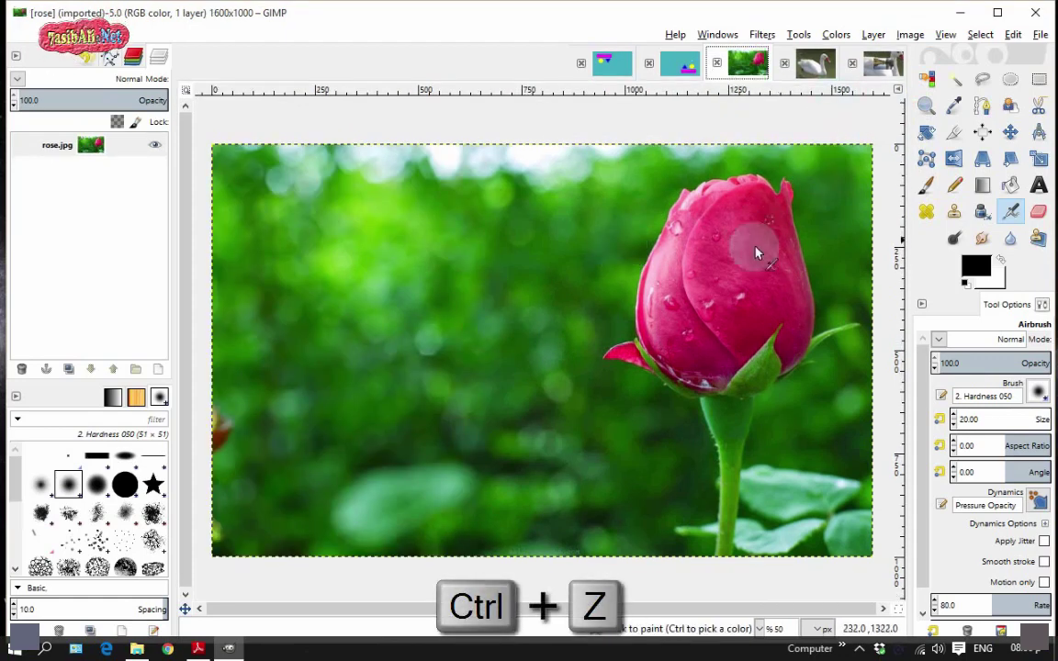
- Fit the rose canvas to a rectangle around the rosebud, giving 748×950
click(1039, 80)
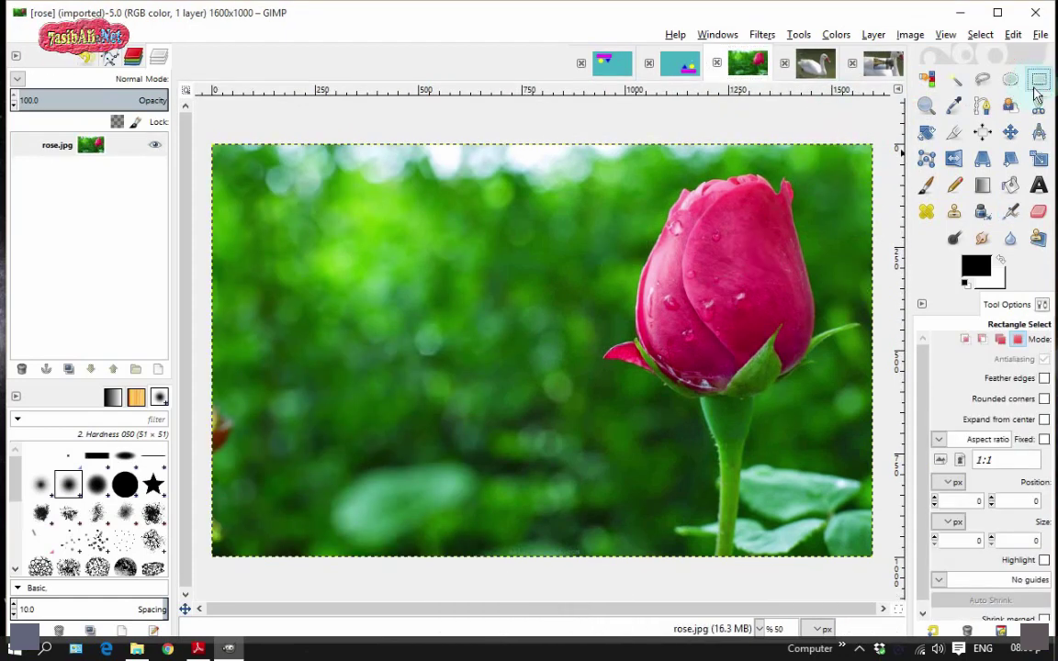
mouse_move(558, 162)
mouse_down()
mouse_move(831, 485)
mouse_move(865, 551)
mouse_up()
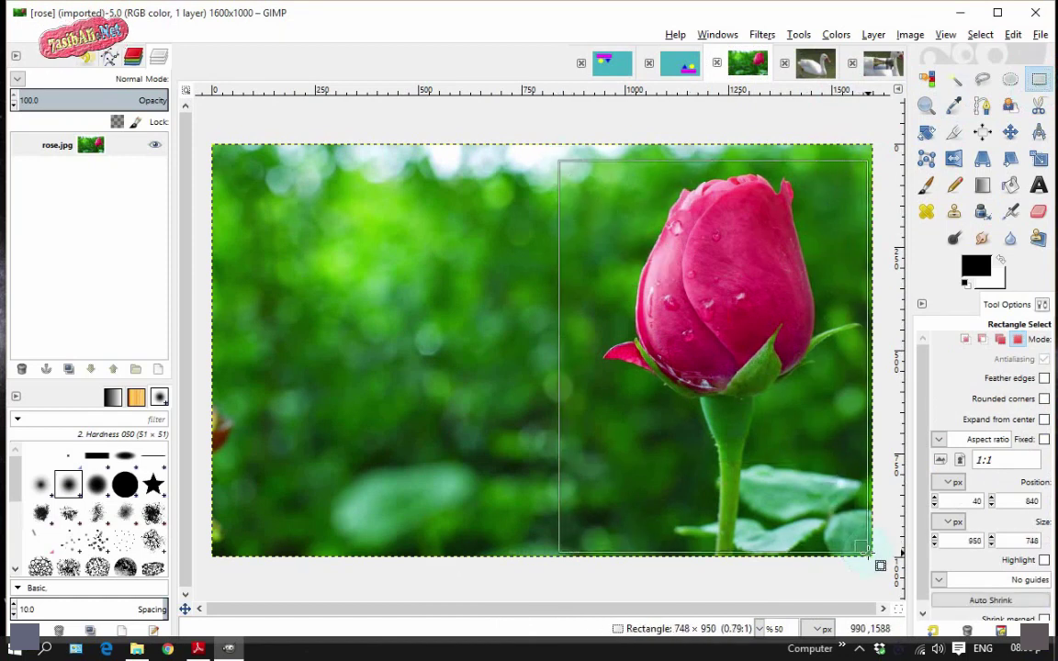
drag(866, 552, 866, 552)
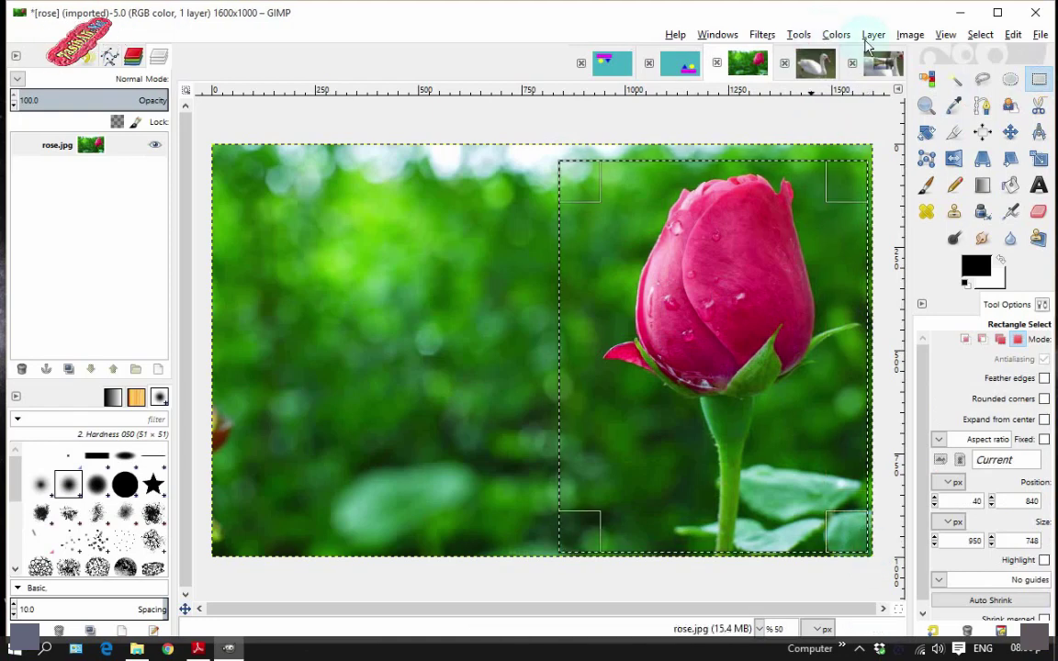
click(910, 35)
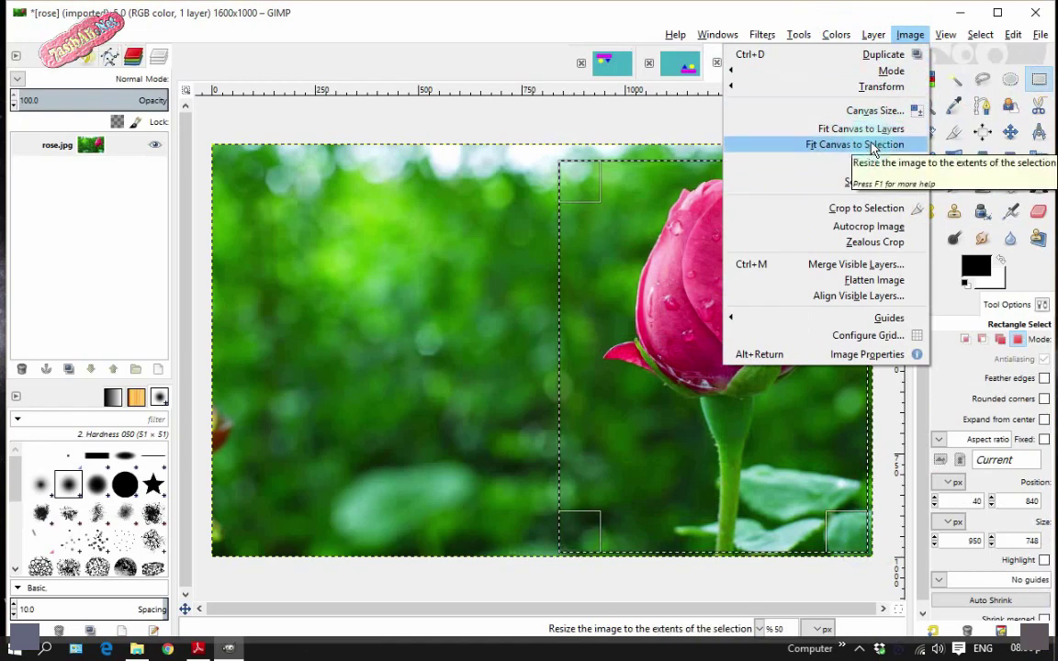
click(872, 147)
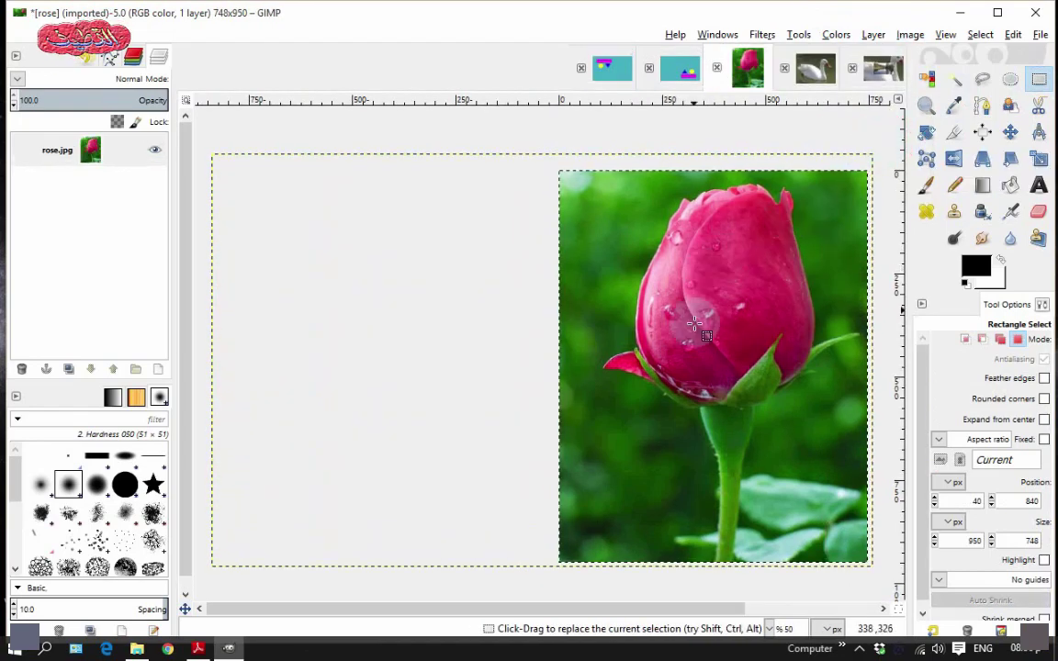
- Paint thick black paintbrush scribbles over the rose on the 748×950 canvas
click(930, 184)
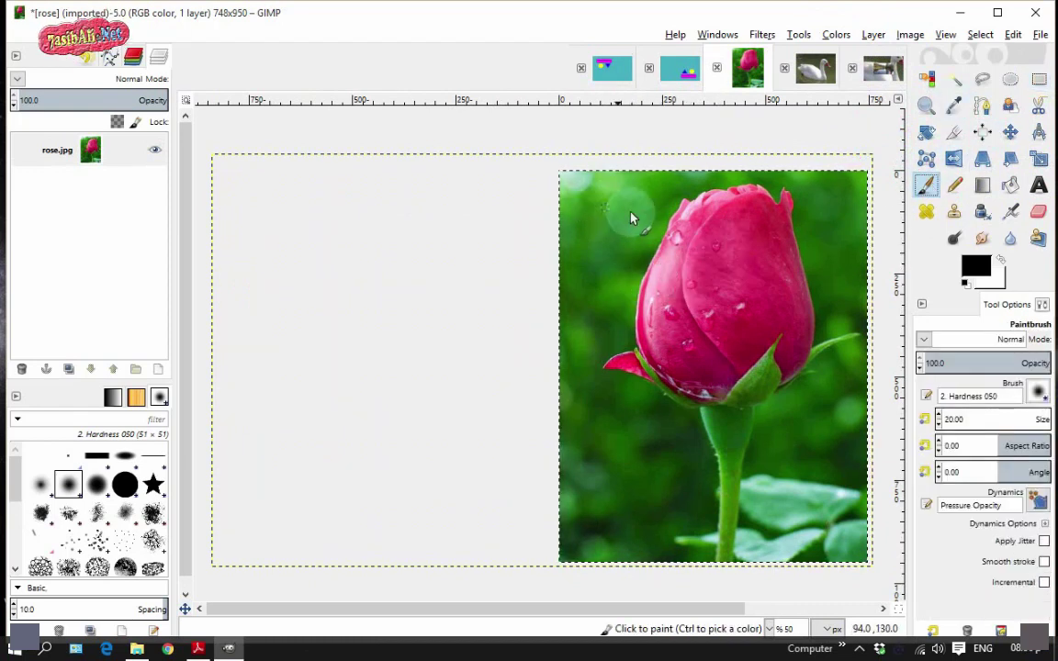
drag(631, 217, 554, 283)
drag(550, 353, 551, 420)
mouse_move(551, 480)
mouse_down()
mouse_move(641, 501)
mouse_move(722, 164)
mouse_move(851, 551)
mouse_move(657, 466)
mouse_move(553, 528)
mouse_up()
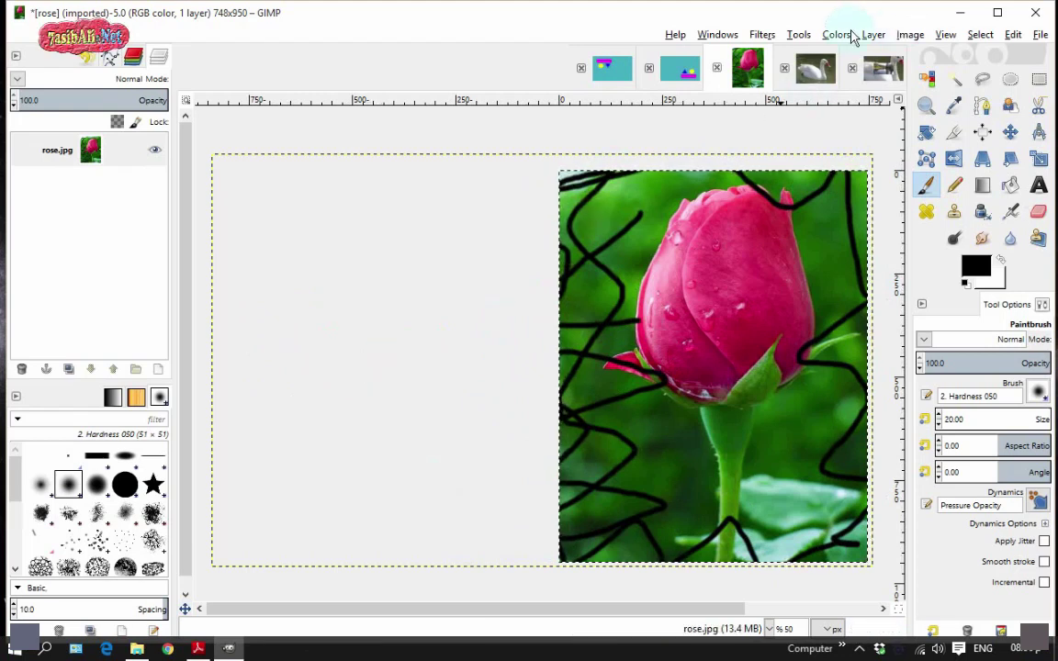
click(908, 35)
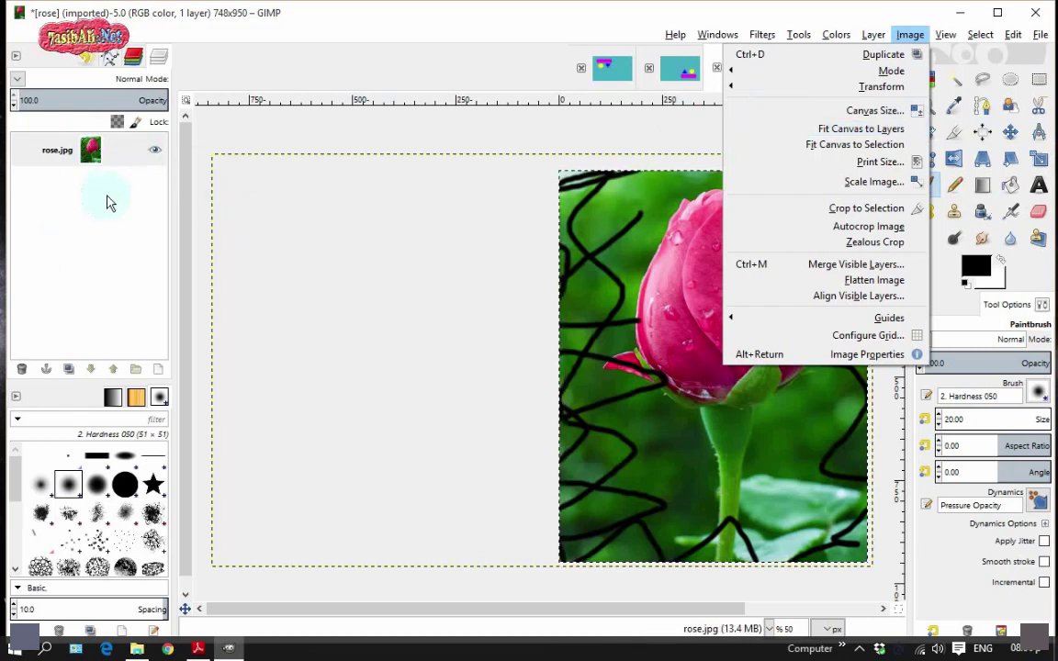
- Fit the canvas to layers, restoring the full 1600×1000 rose photo
click(795, 134)
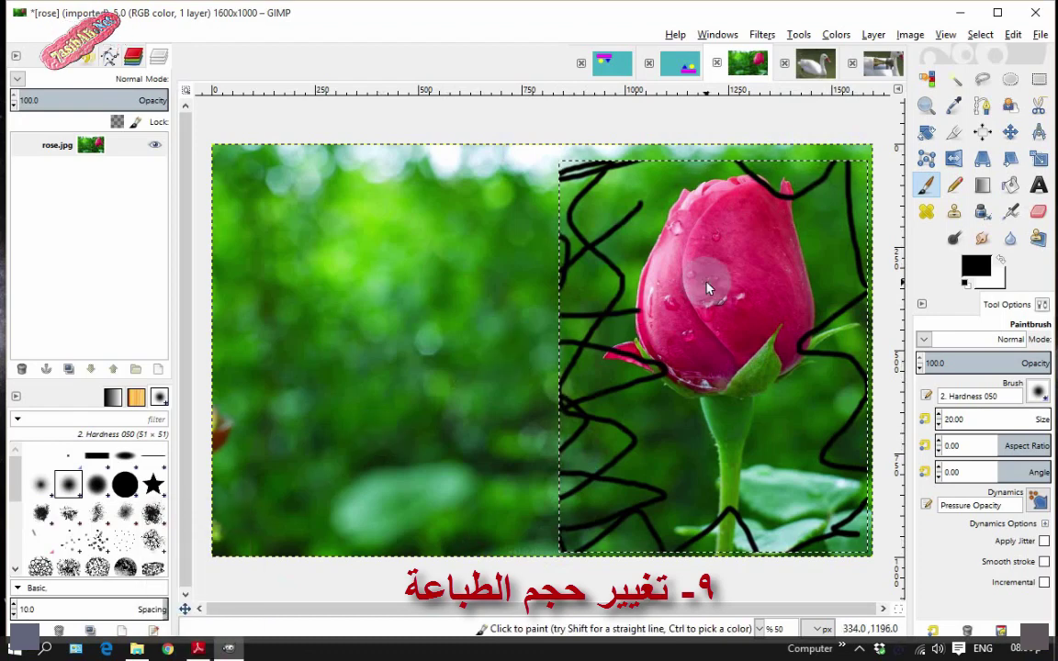
- Set the rose print size to 1 m by 0.625 m in meters, giving 40.640 pixels/in
click(908, 35)
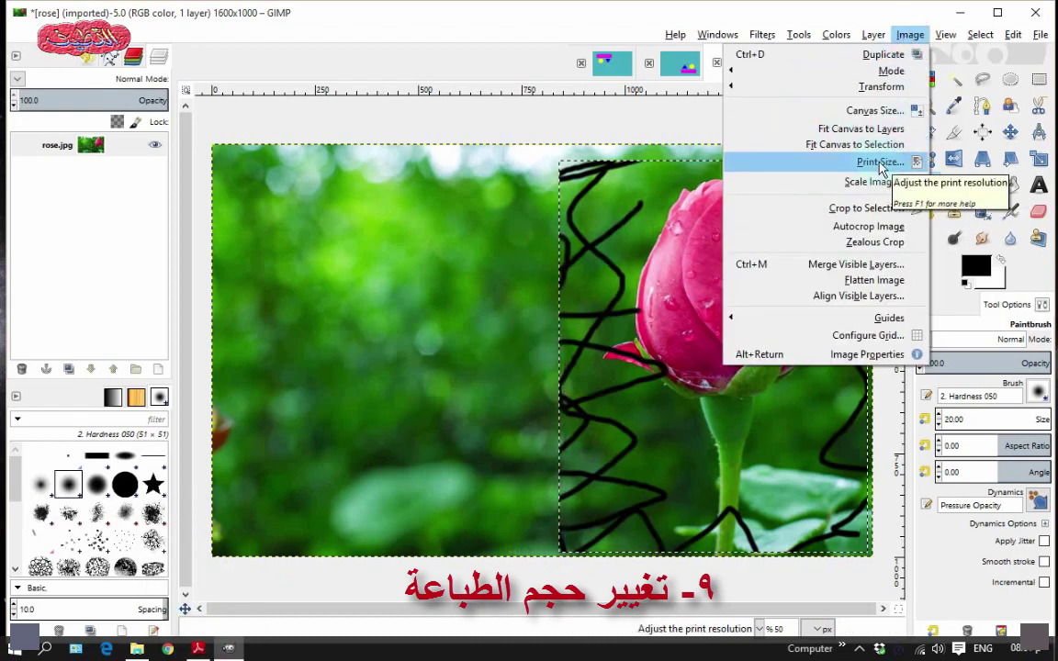
click(879, 163)
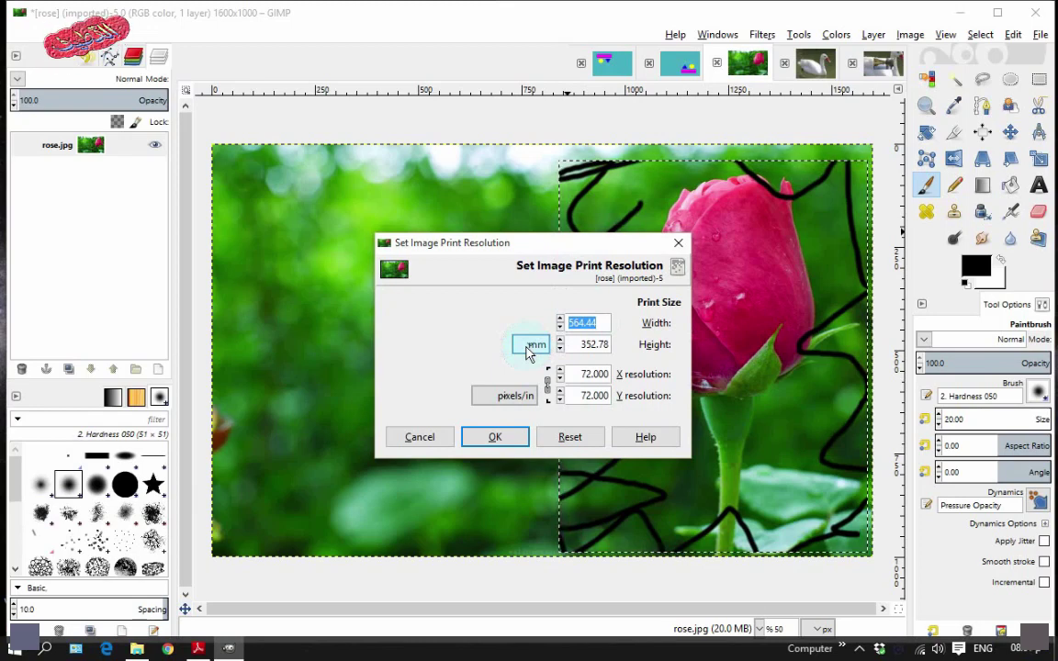
click(531, 345)
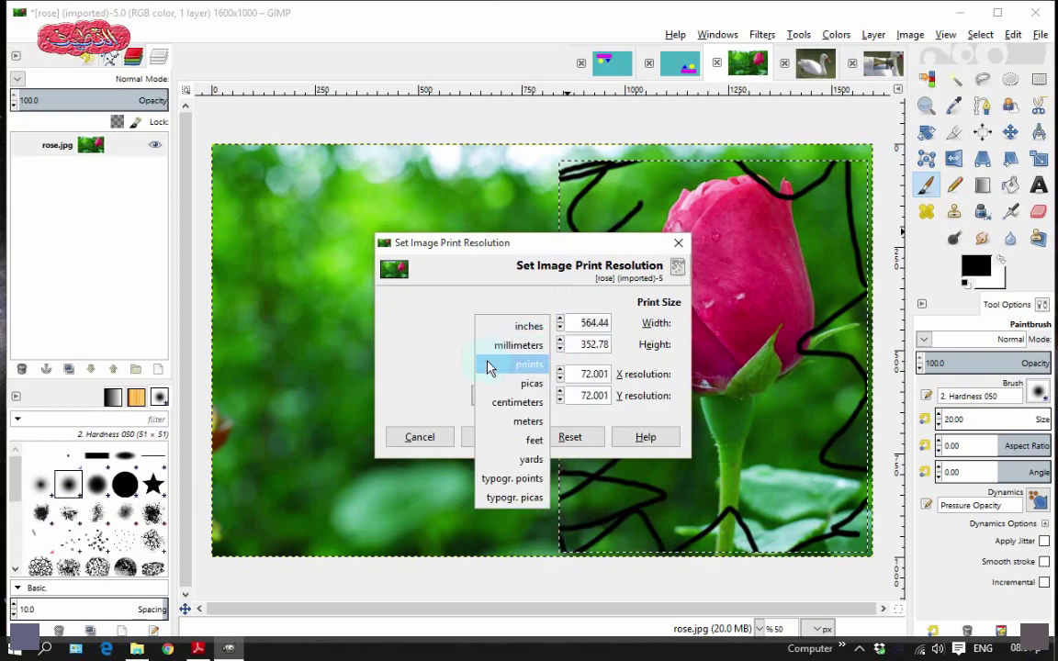
click(498, 423)
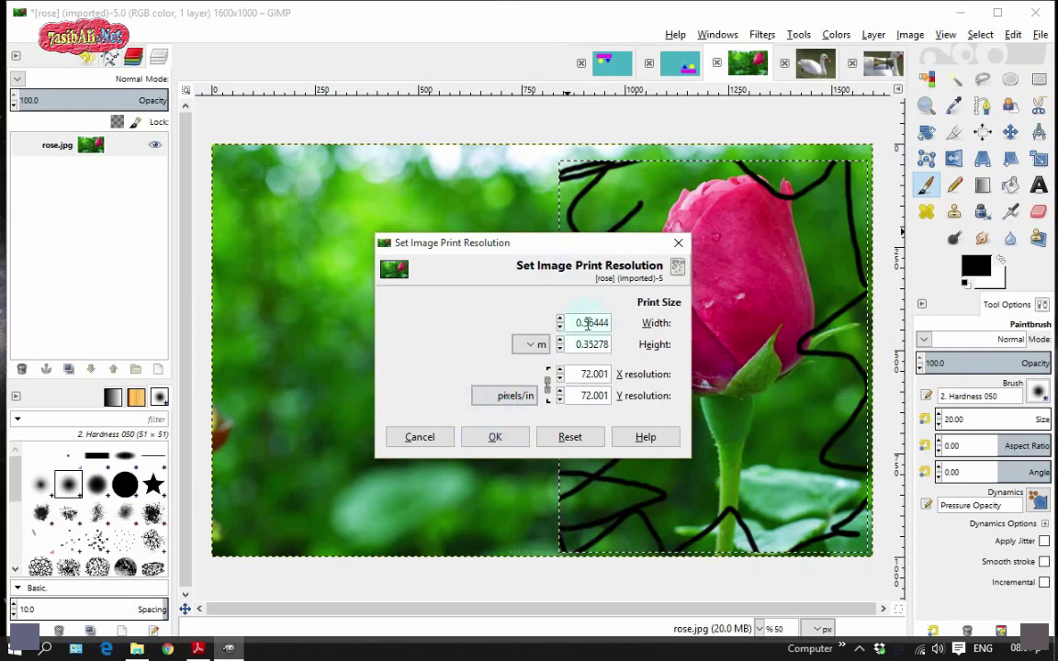
drag(604, 322, 567, 330)
text(1)
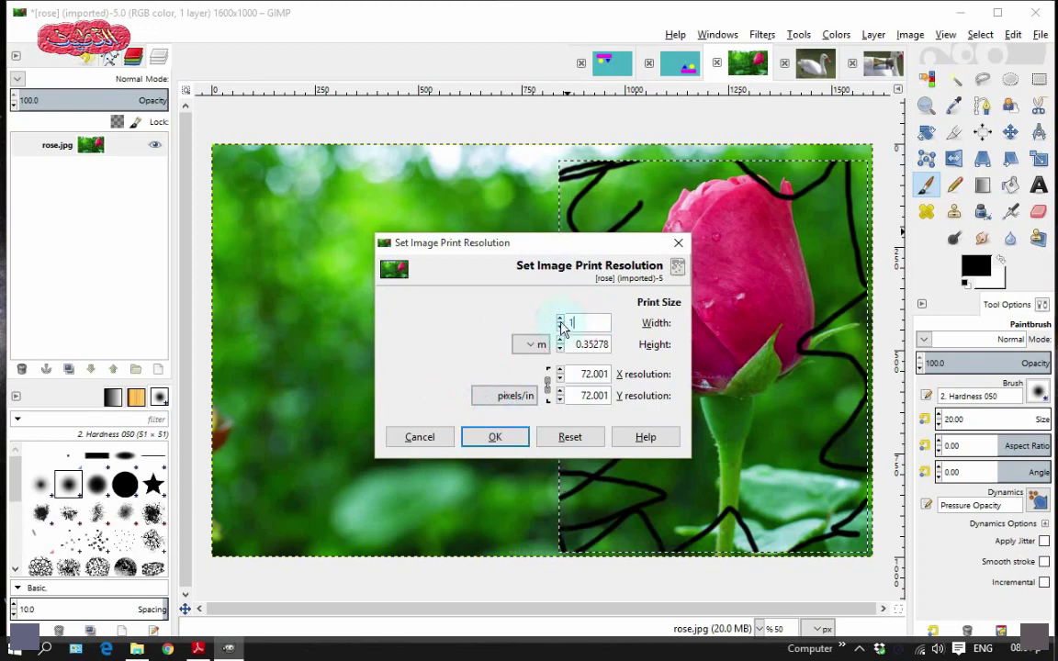
click(572, 344)
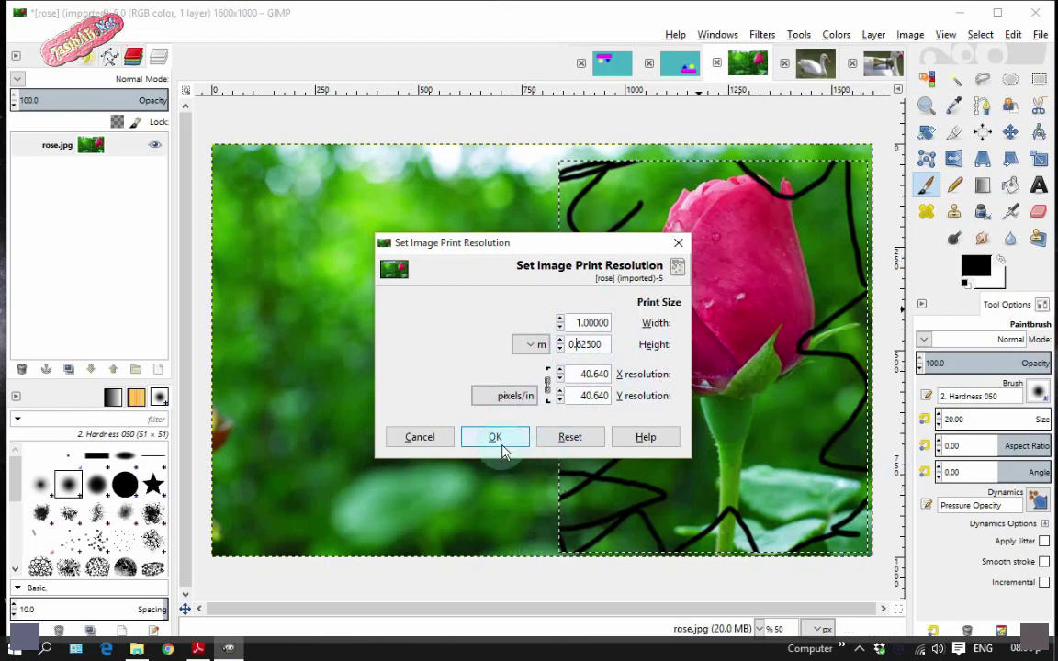
click(584, 322)
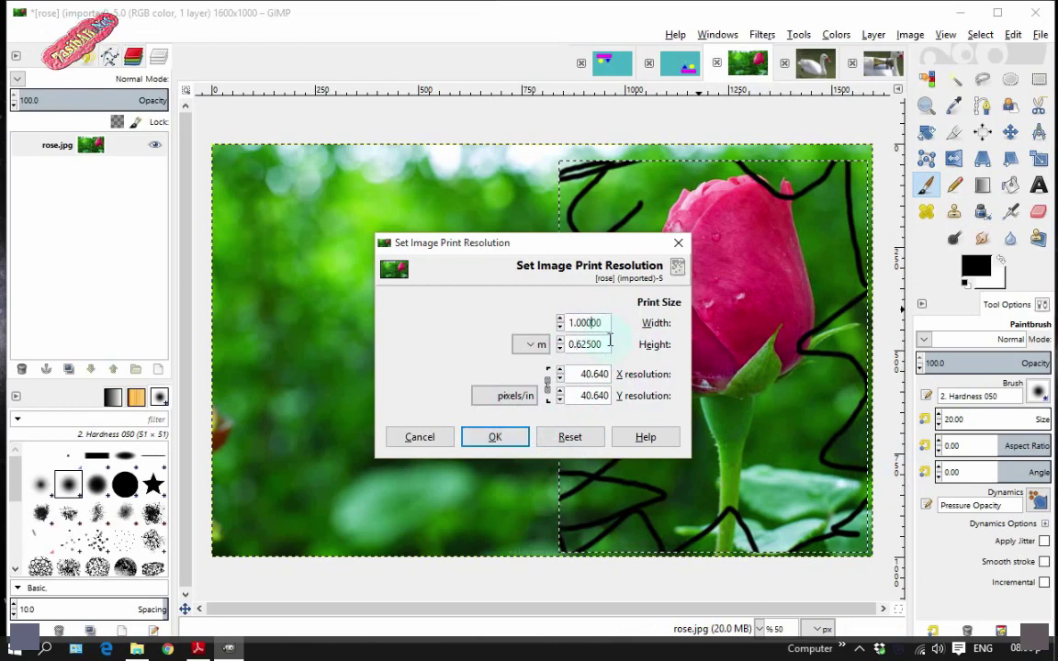
click(500, 437)
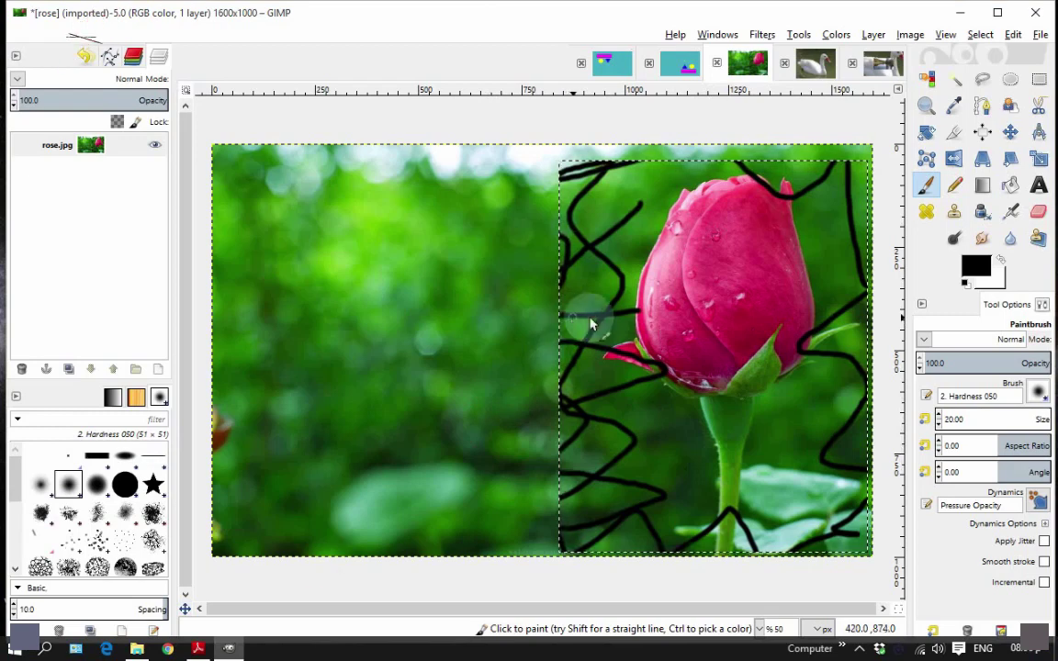
- Scale the rose image from 1600×1000 down to 872×545 pixels with the chain linked
click(877, 66)
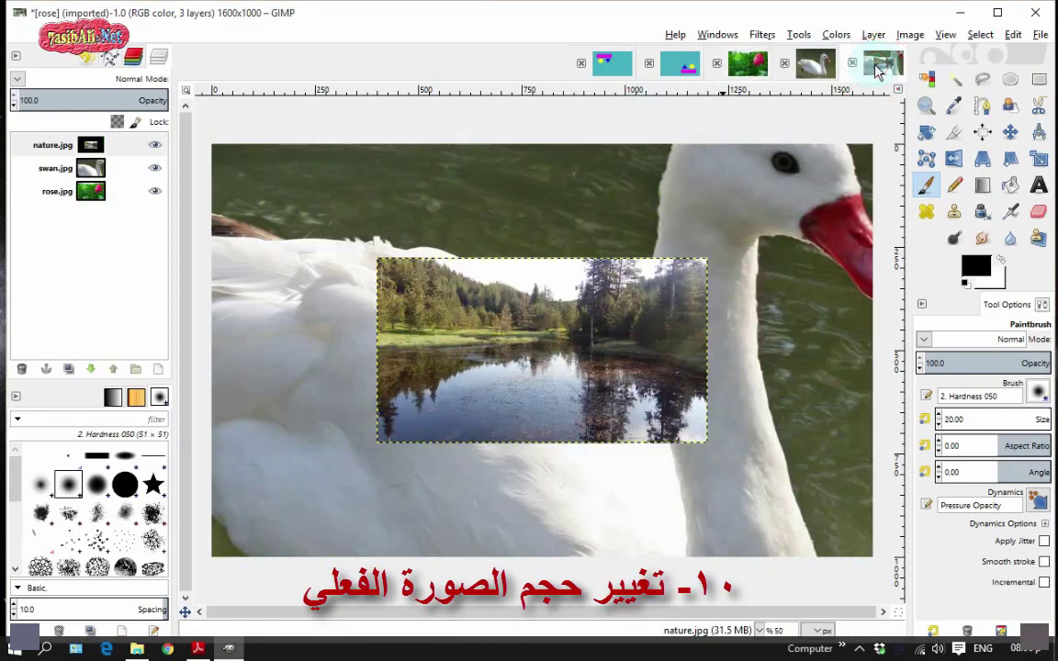
click(748, 74)
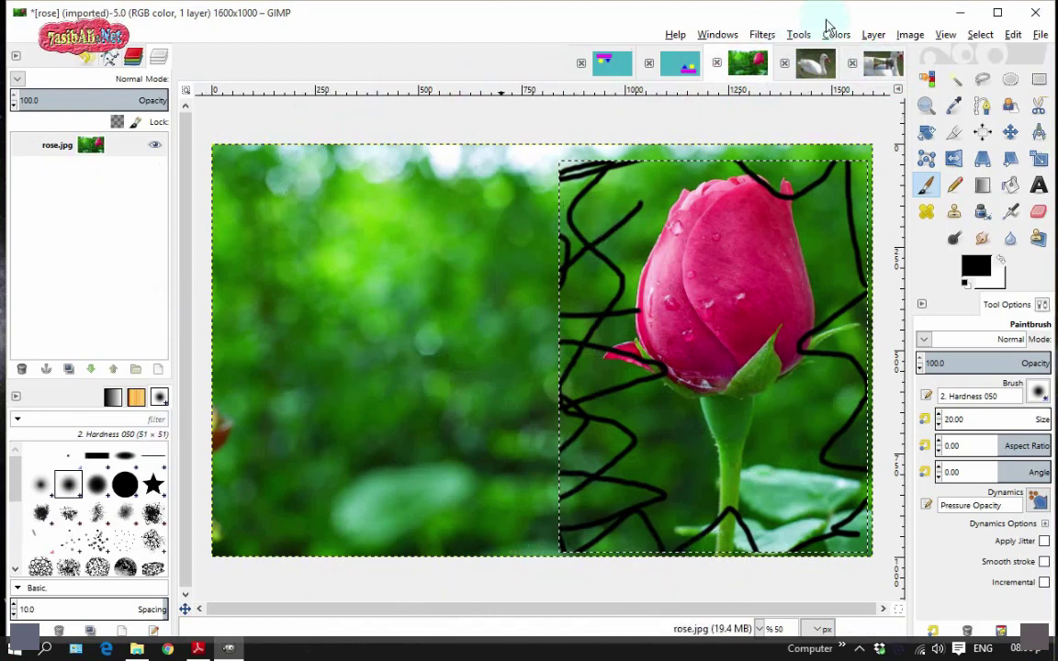
click(909, 35)
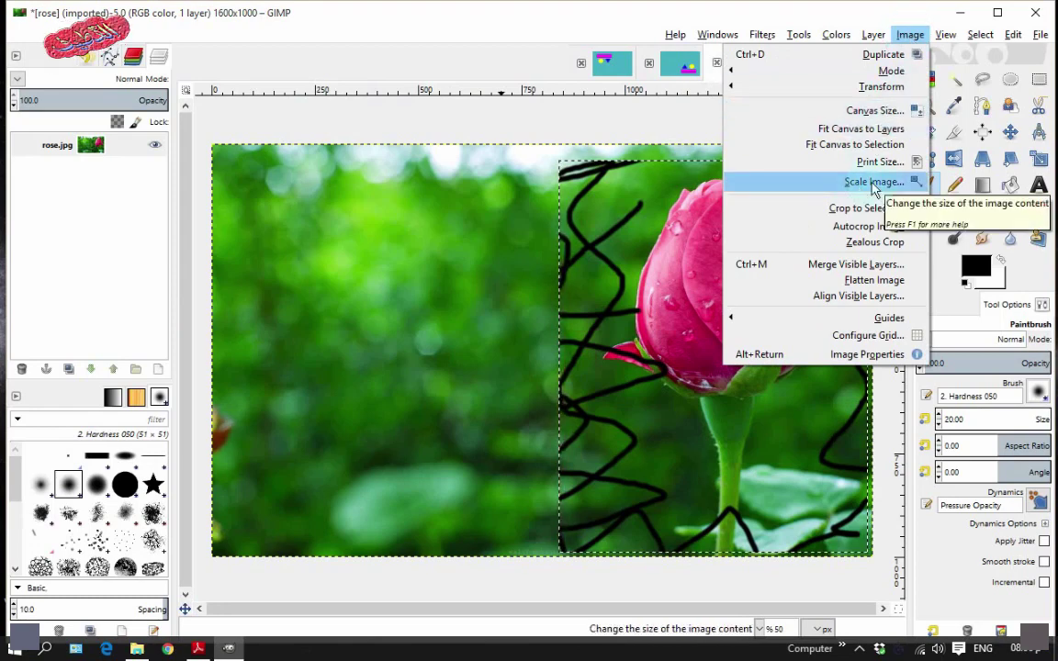
click(874, 182)
scroll(595, 301, down, 2)
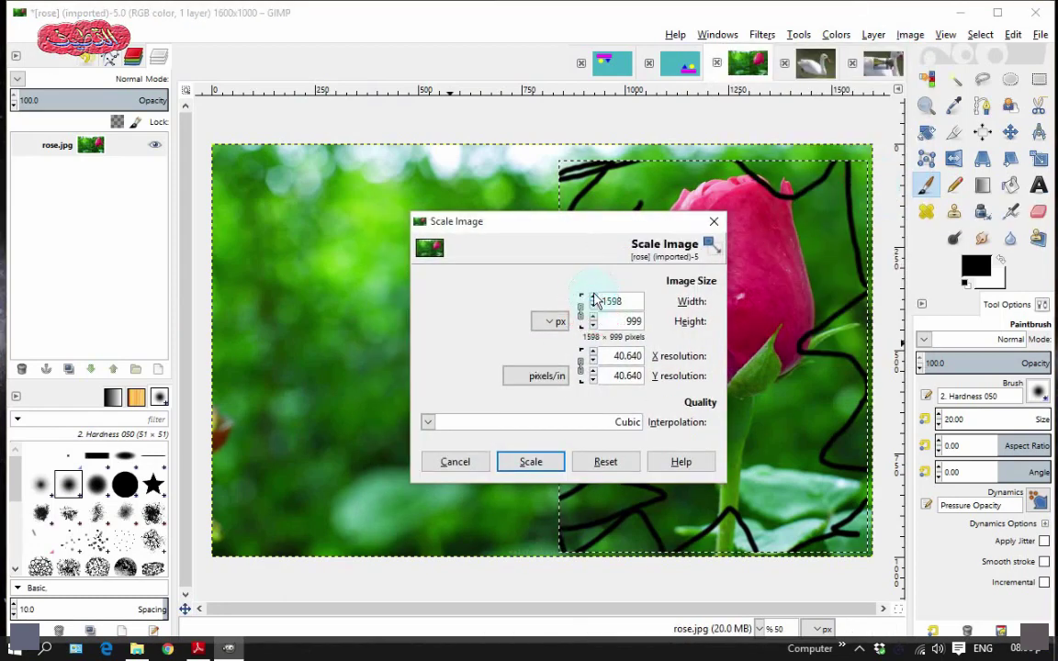
scroll(595, 301, down, 20)
scroll(594, 313, down, 20)
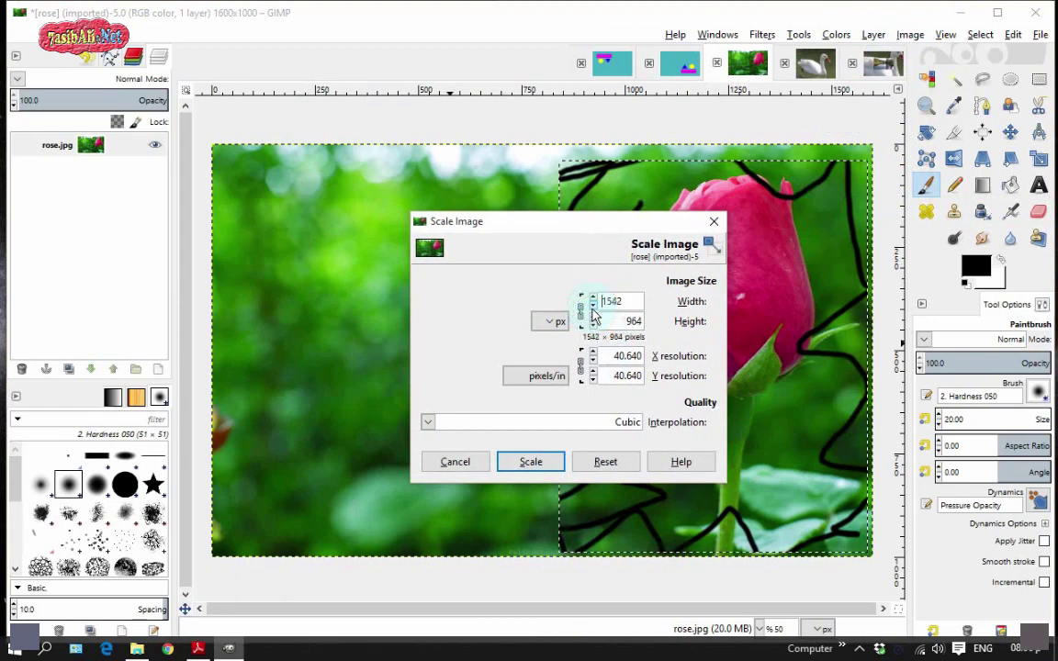
scroll(595, 313, down, 10)
scroll(595, 312, down, 20)
scroll(595, 312, down, 10)
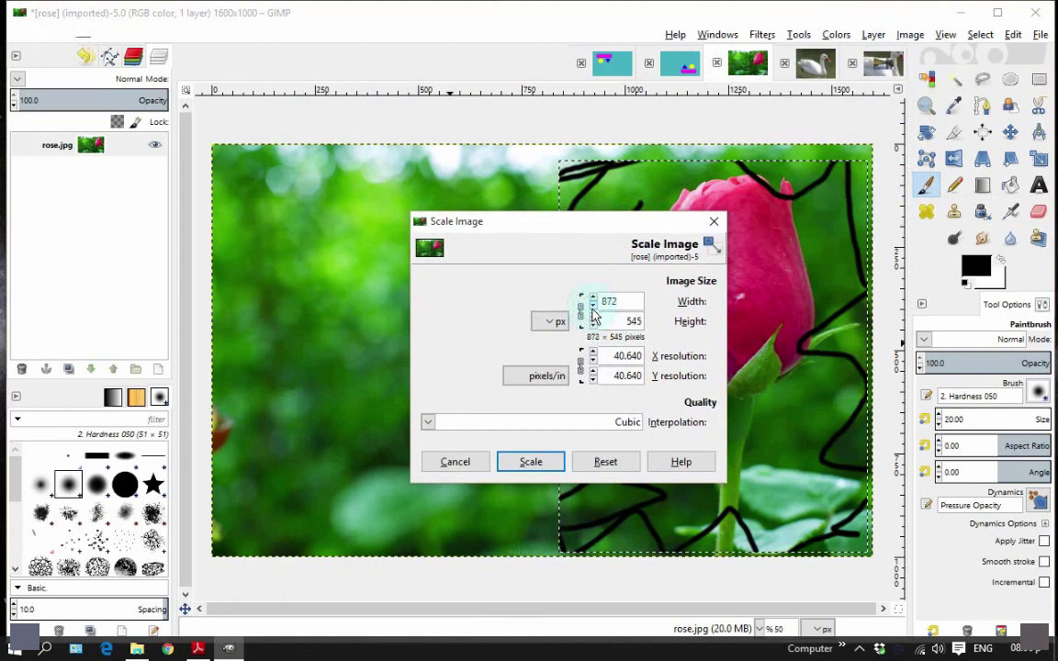
click(533, 462)
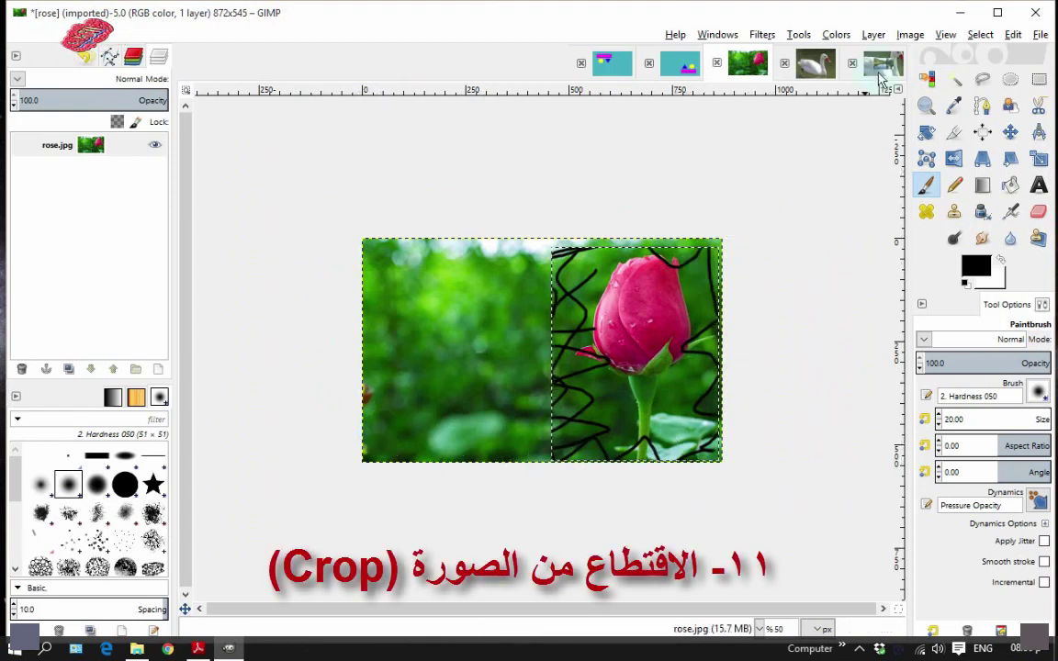
- Leave the Image menu without cropping and clear the rose image's selection with Select None
click(911, 37)
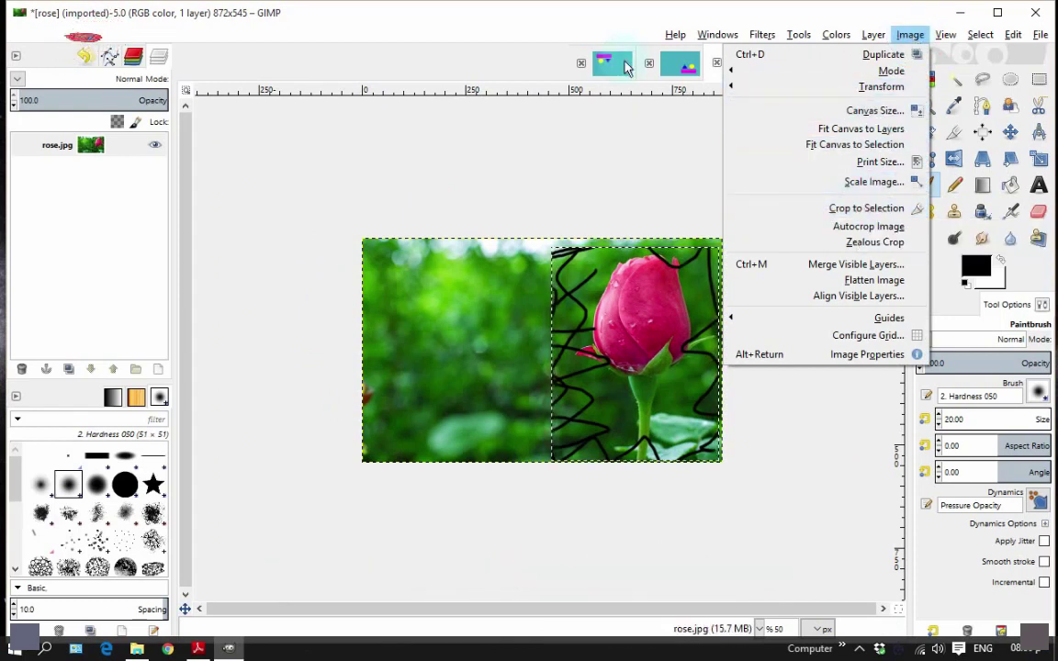
click(677, 246)
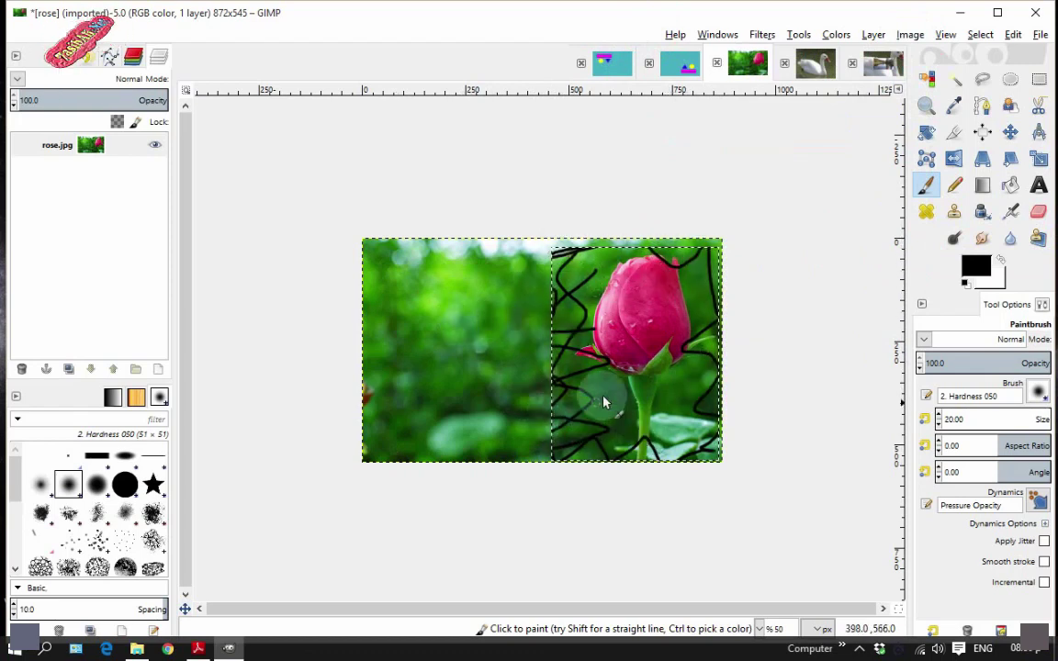
click(1037, 81)
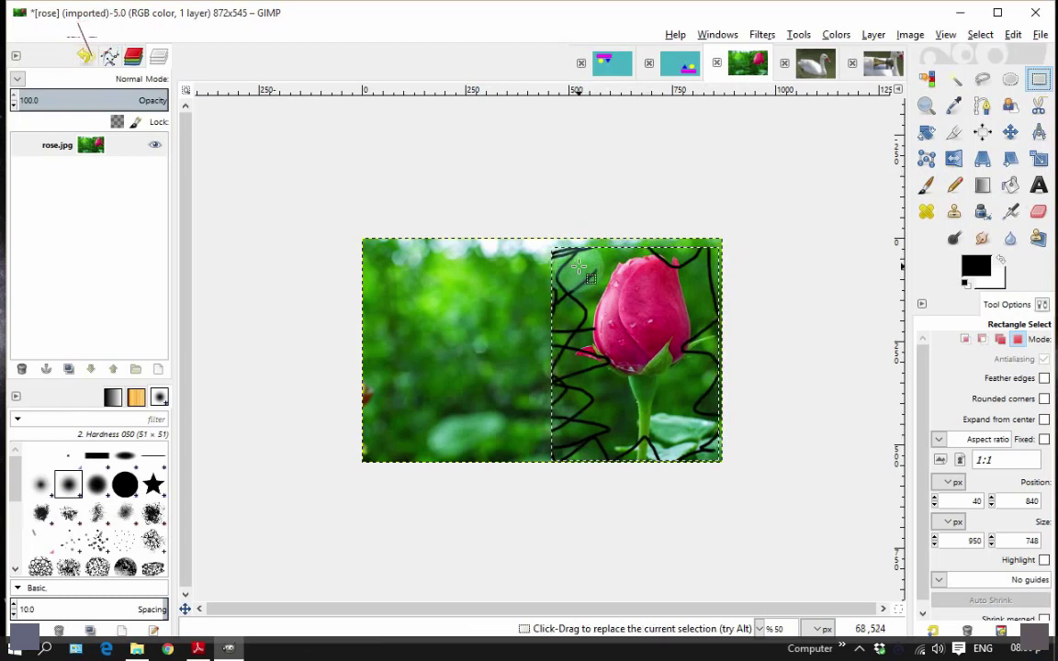
key(ctrl+shift+a)
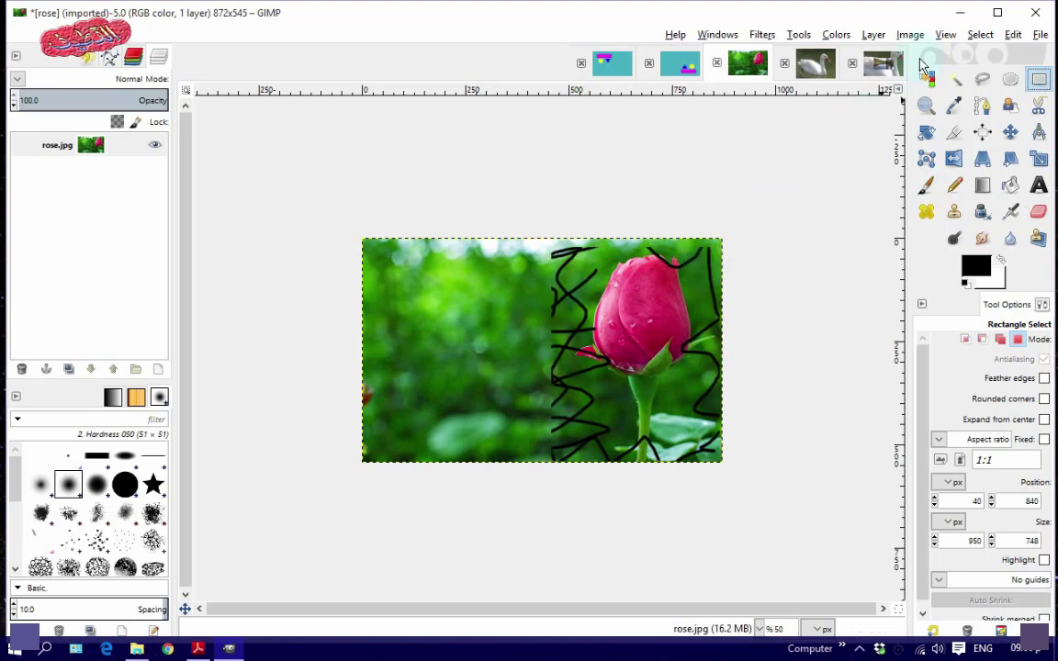
- Browse the Edit and Tools menus, select a rectangle around the rose head, then switch to swan.jpg
click(1012, 35)
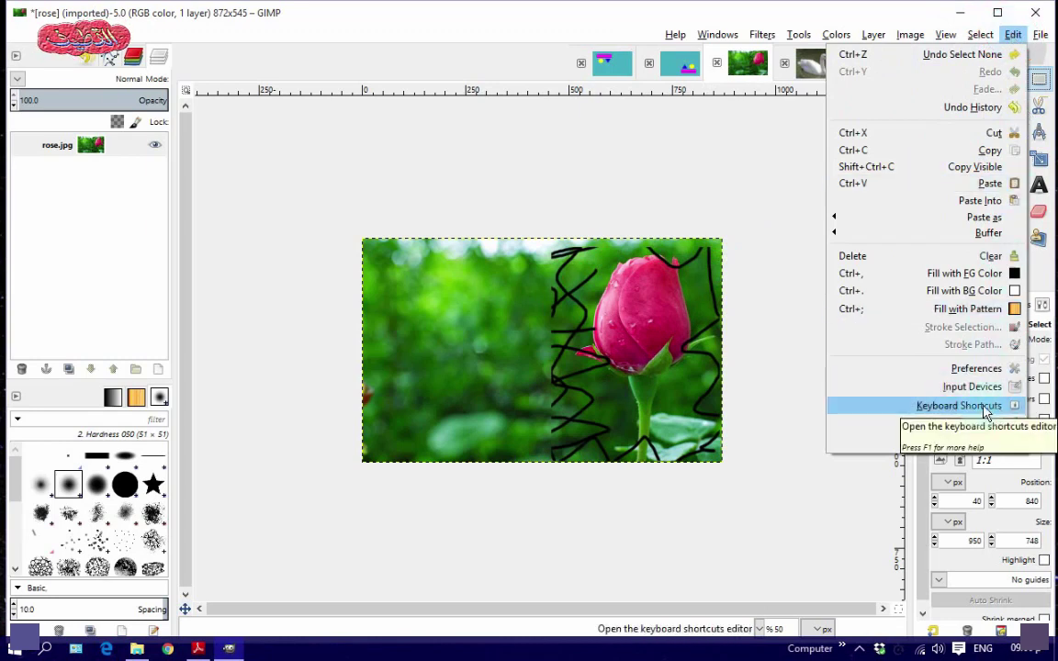
click(810, 14)
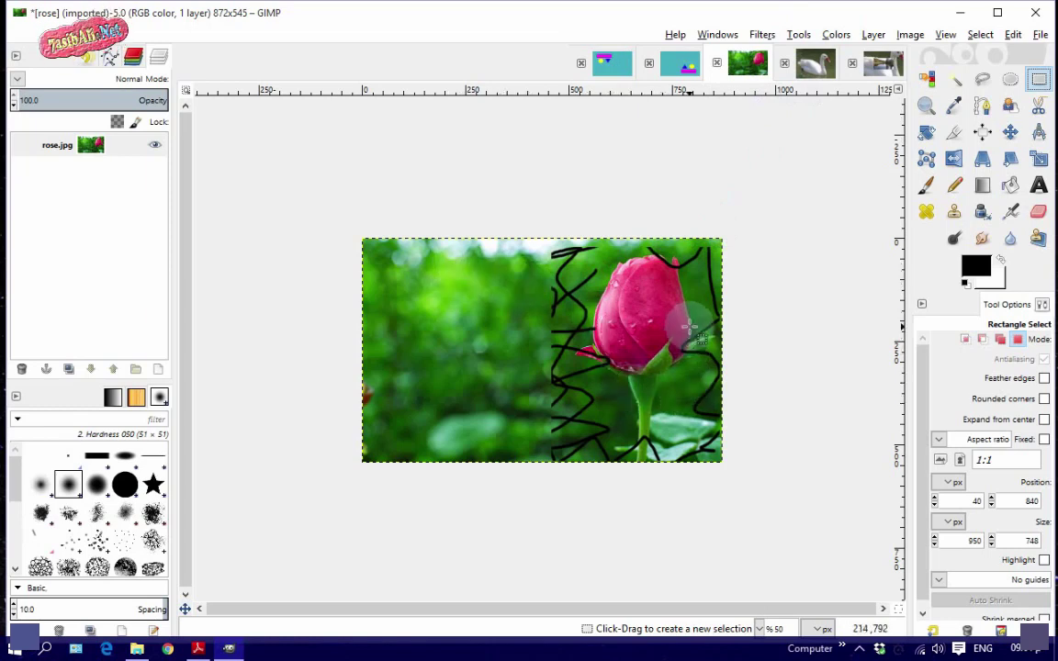
drag(694, 315, 597, 254)
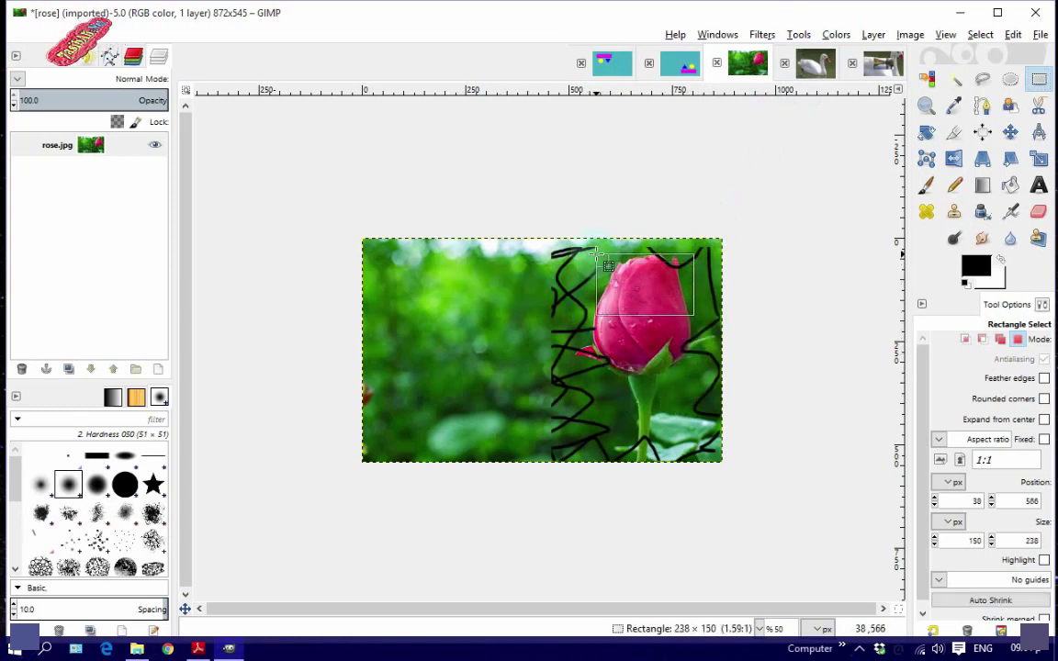
click(816, 63)
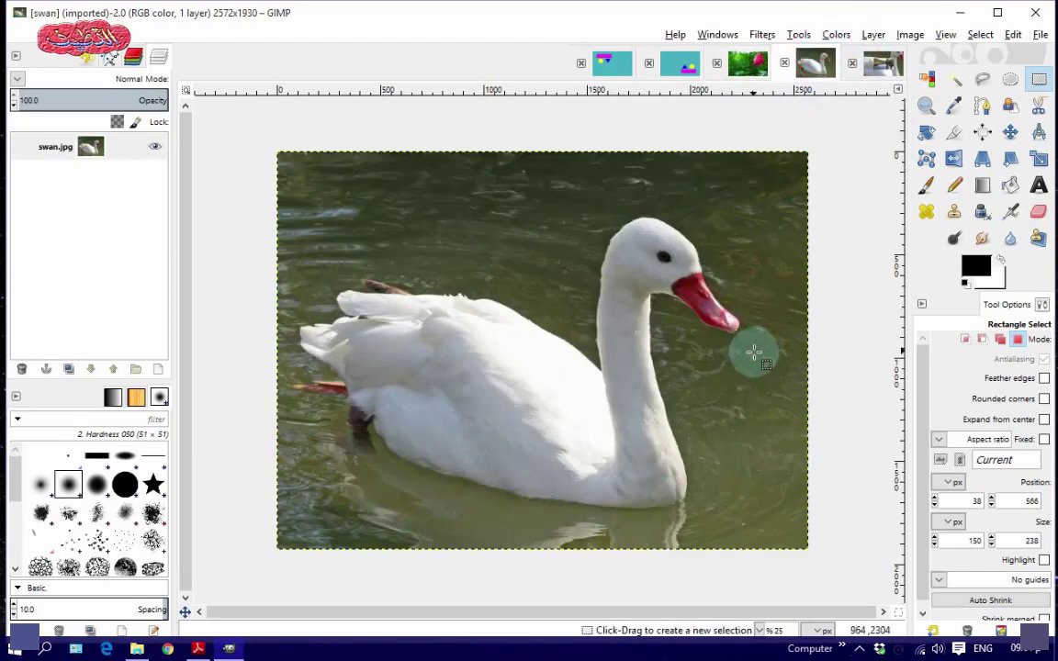
- Crop the swan photo to its head at 968×768, then select the shapes image's Background layer
mouse_move(751, 349)
mouse_down()
mouse_move(571, 237)
mouse_move(553, 193)
mouse_up()
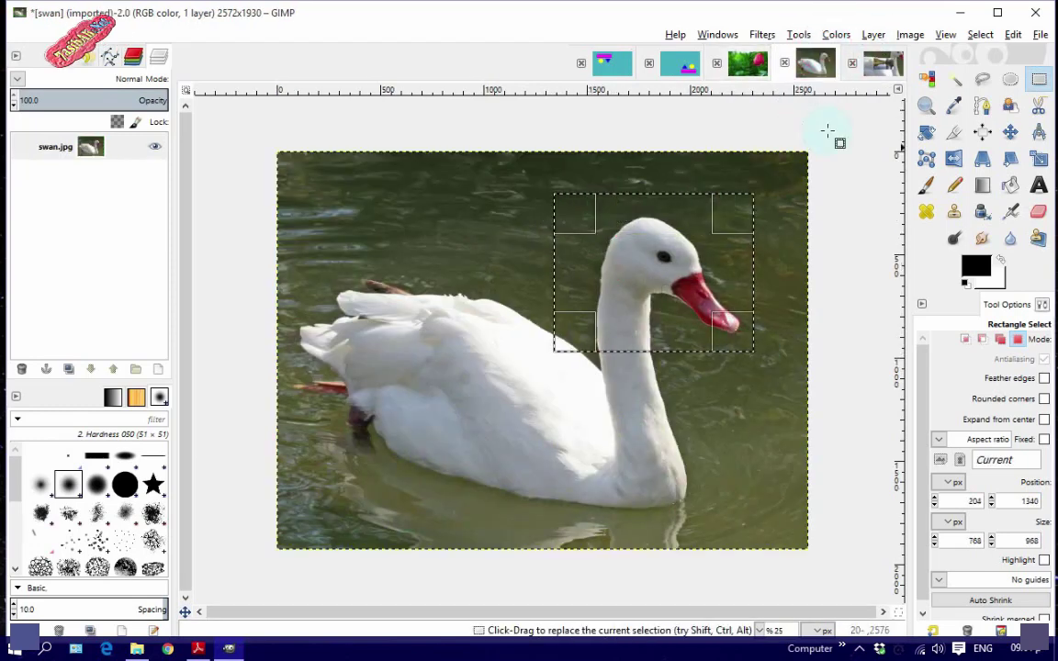
click(909, 34)
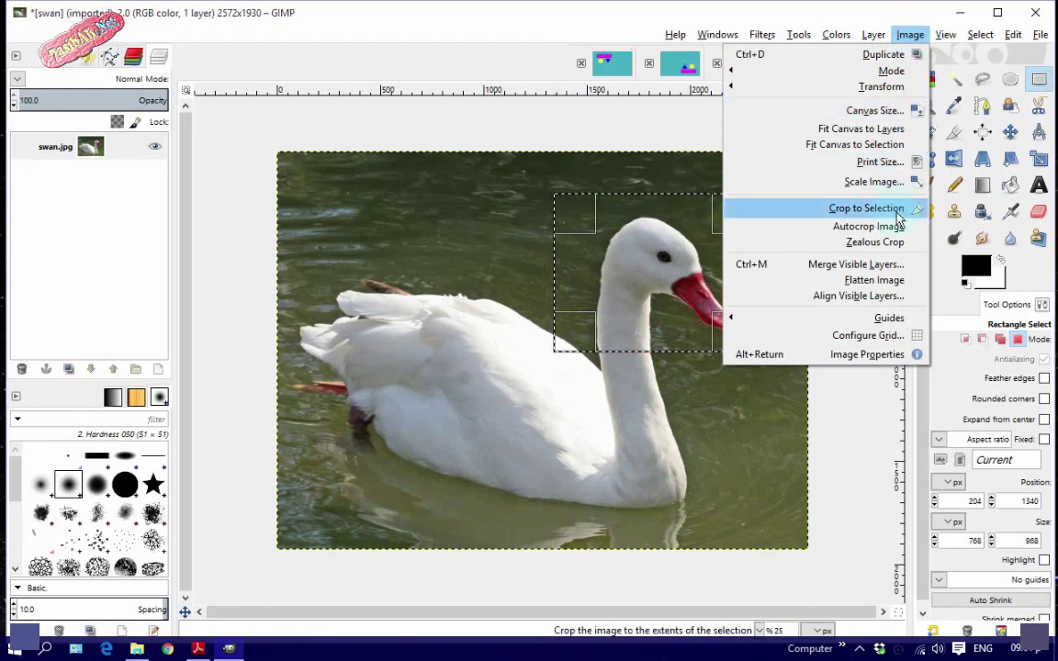
click(895, 210)
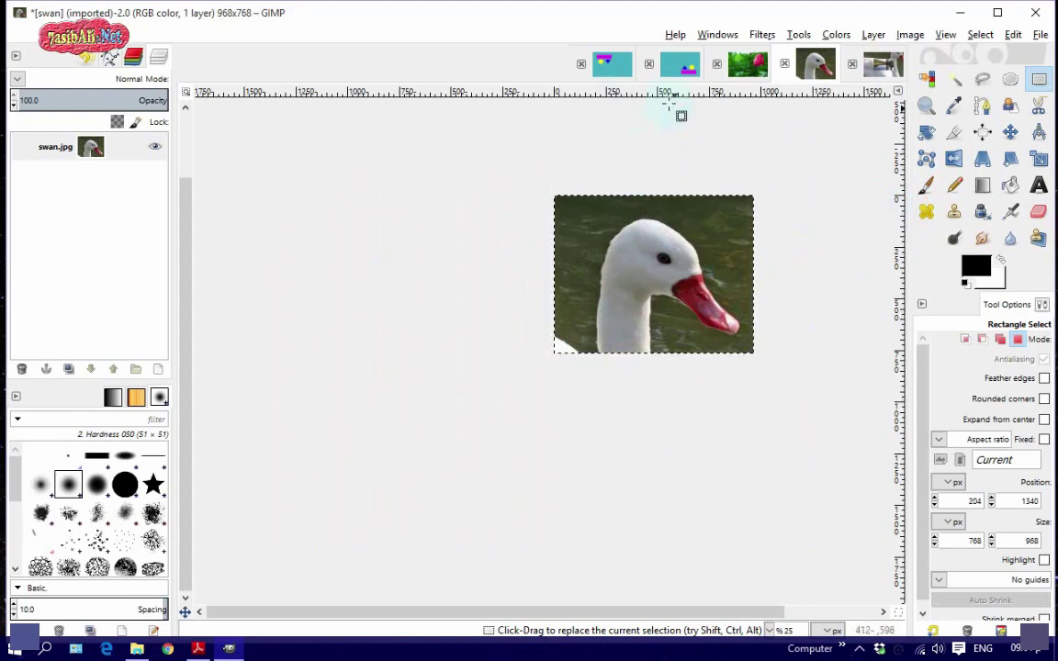
click(618, 66)
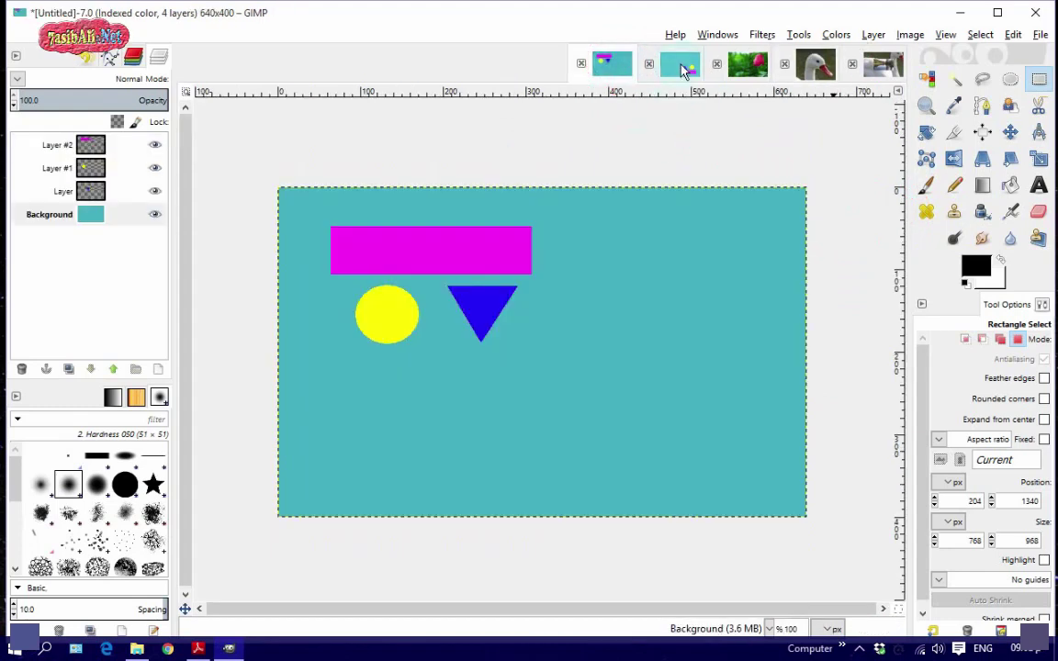
click(93, 217)
- Start a new image from the A5 (300ppi) template with advanced options shown
click(1042, 36)
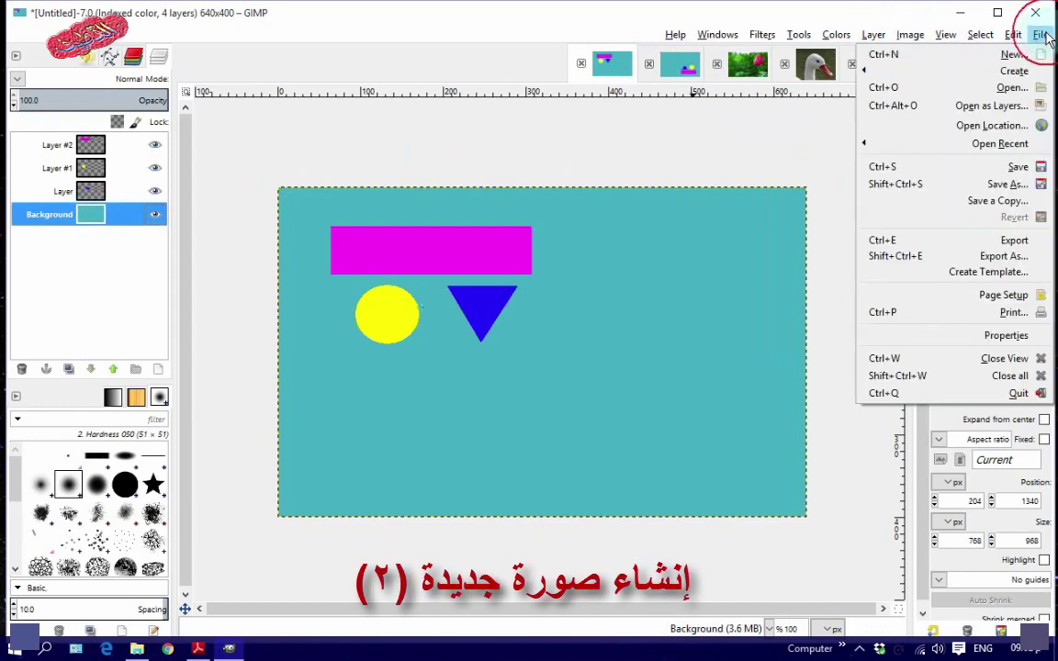
click(1017, 54)
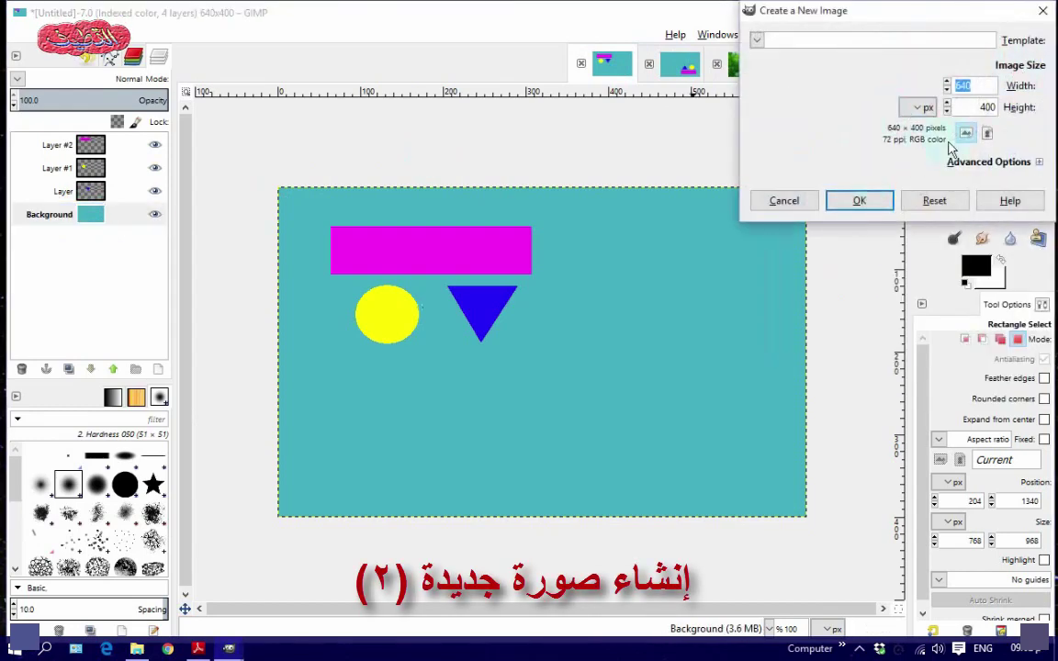
drag(940, 17, 674, 118)
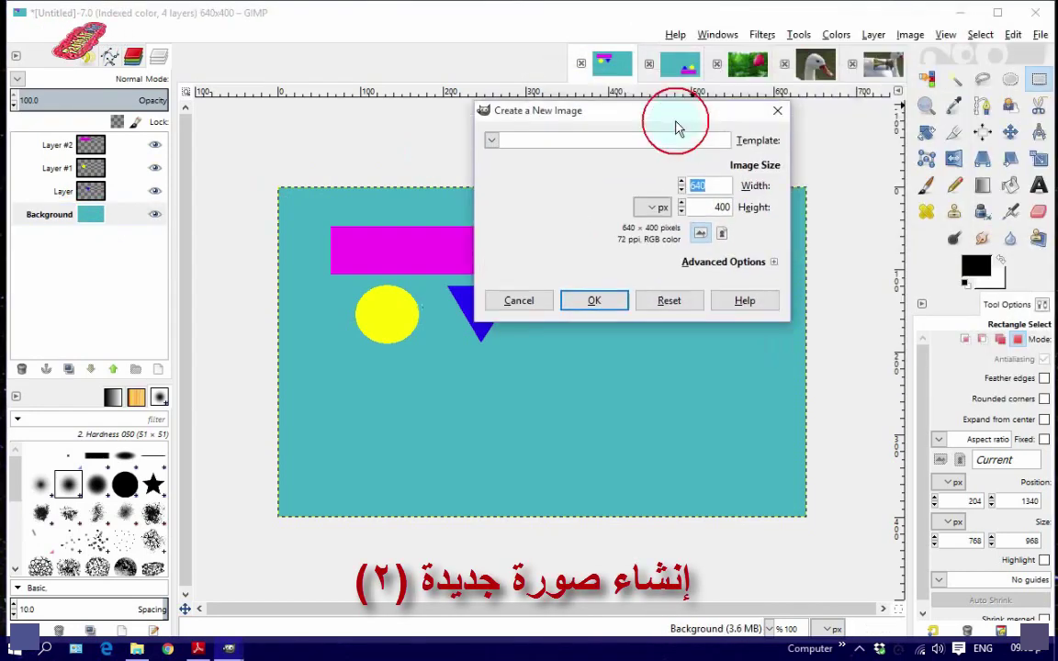
click(773, 265)
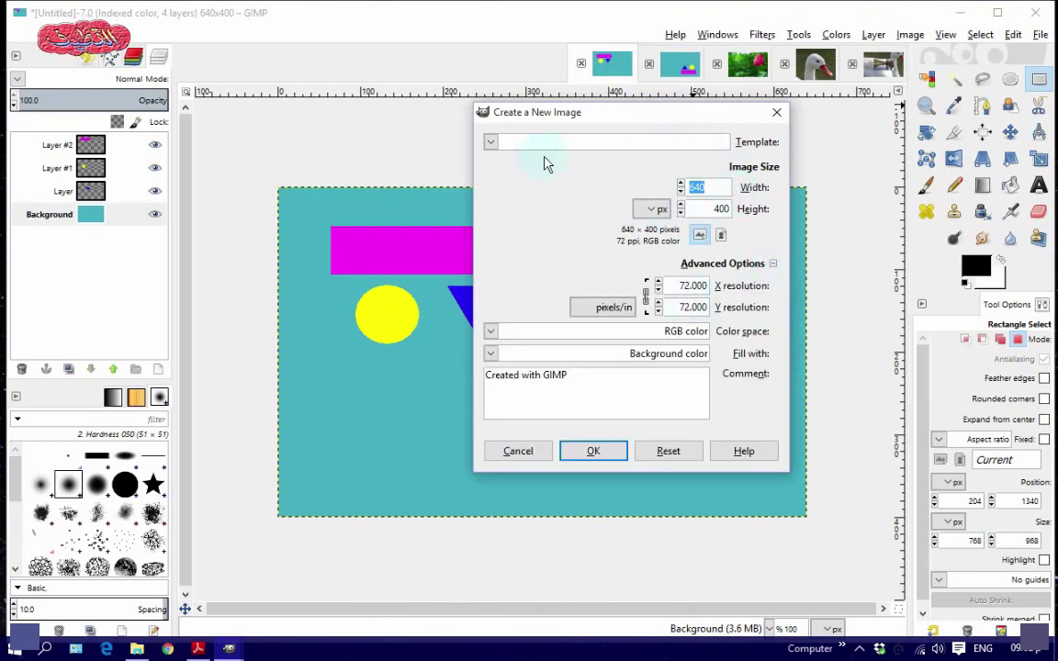
click(491, 141)
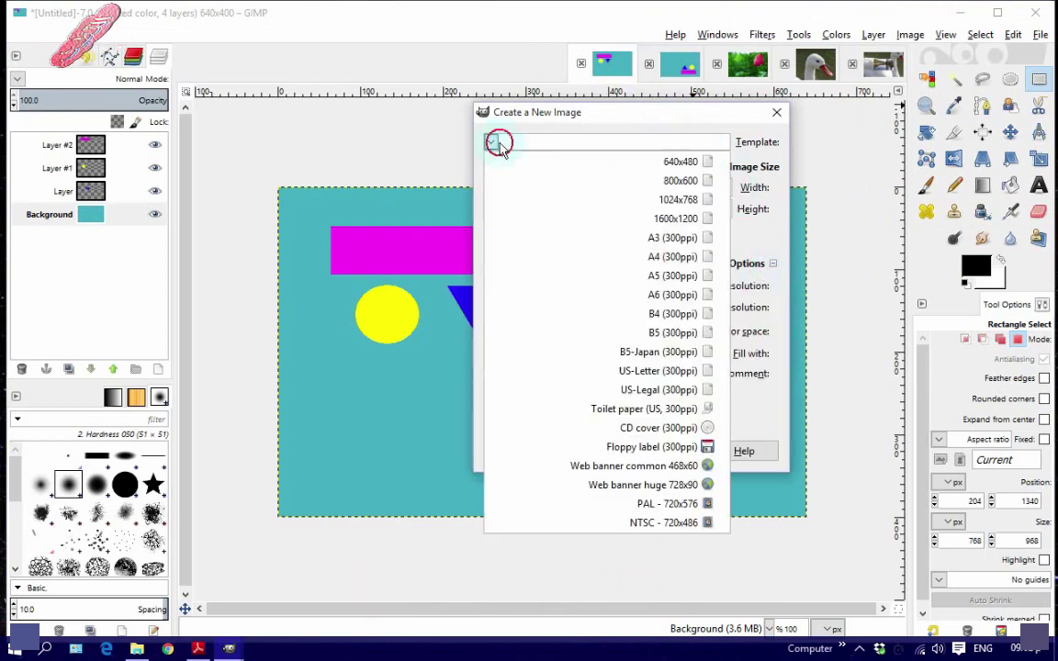
click(569, 281)
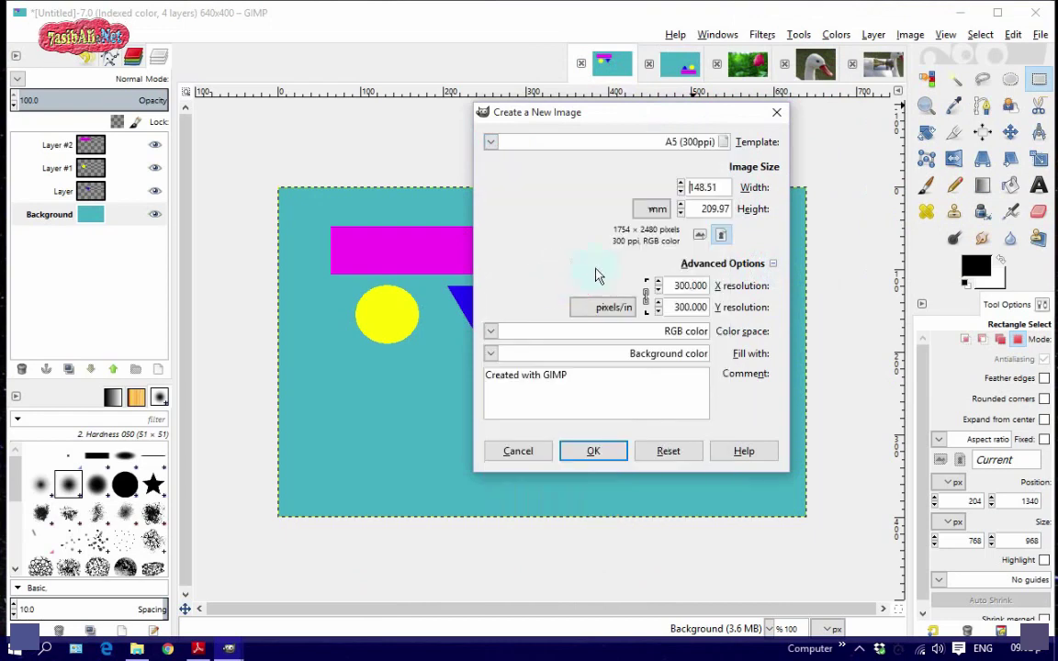
- Nudge the width up, toggle units inches/pixels, and keep portrait orientation
click(680, 183)
click(680, 183)
click(681, 182)
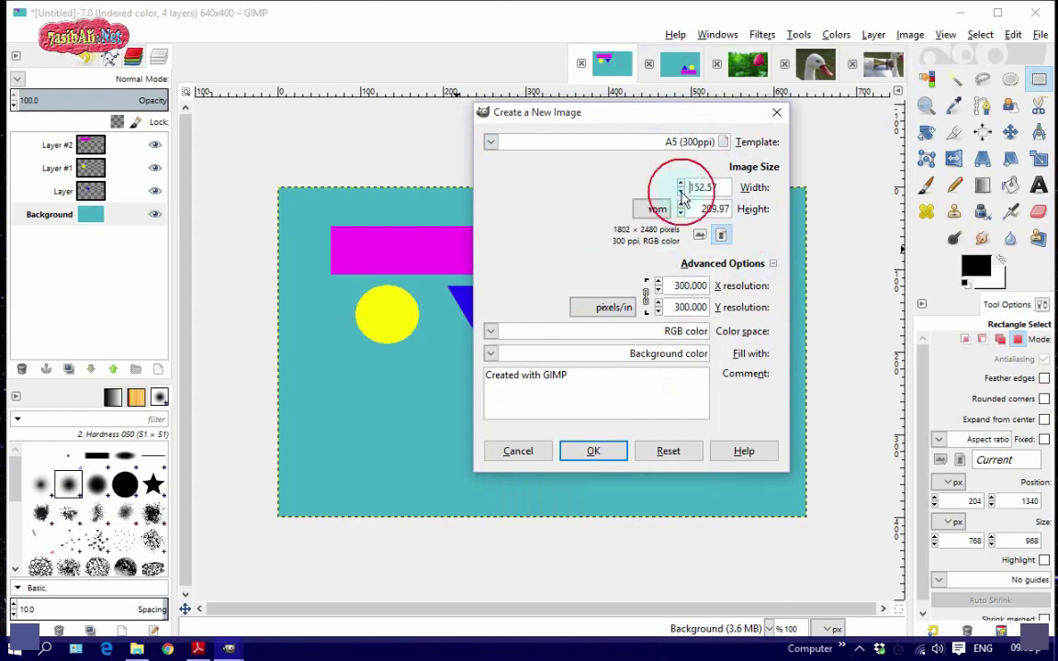
click(658, 209)
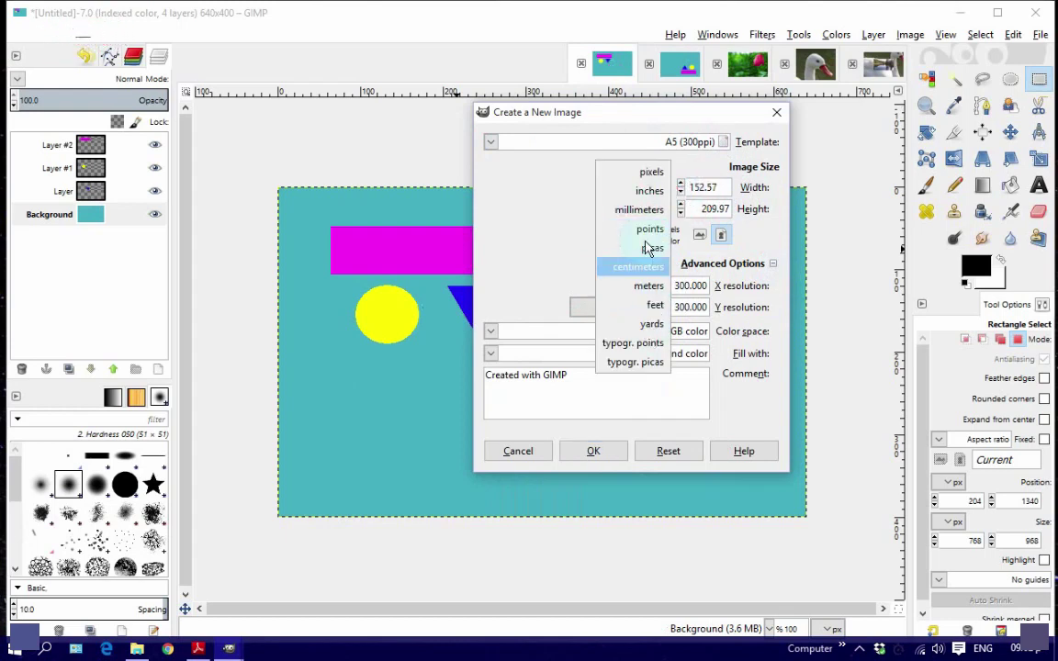
click(654, 191)
click(654, 210)
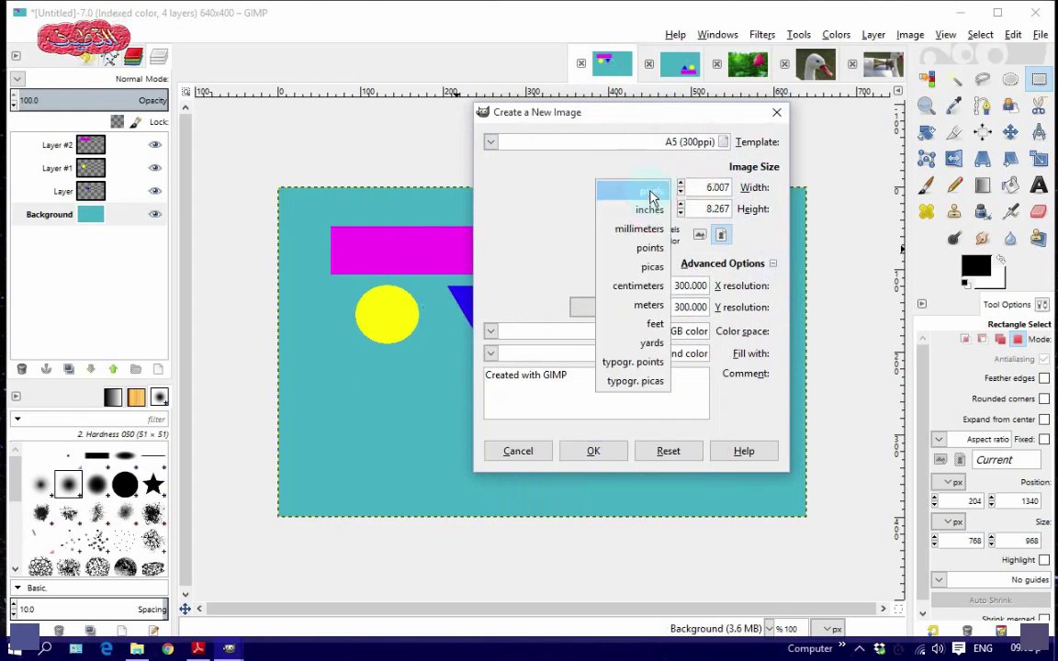
click(655, 190)
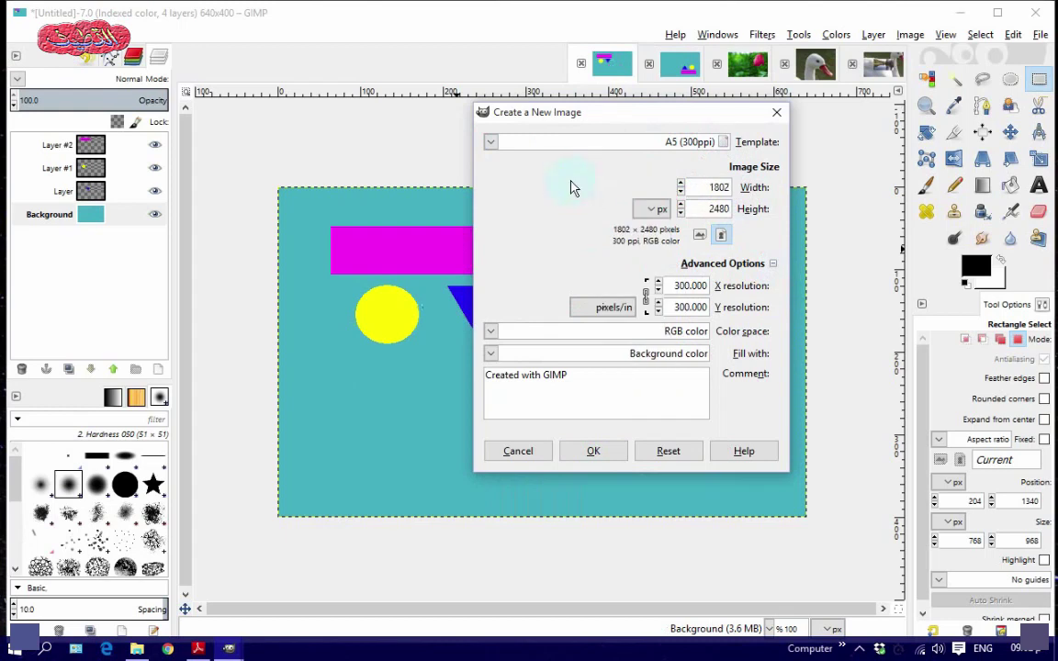
click(700, 235)
click(721, 236)
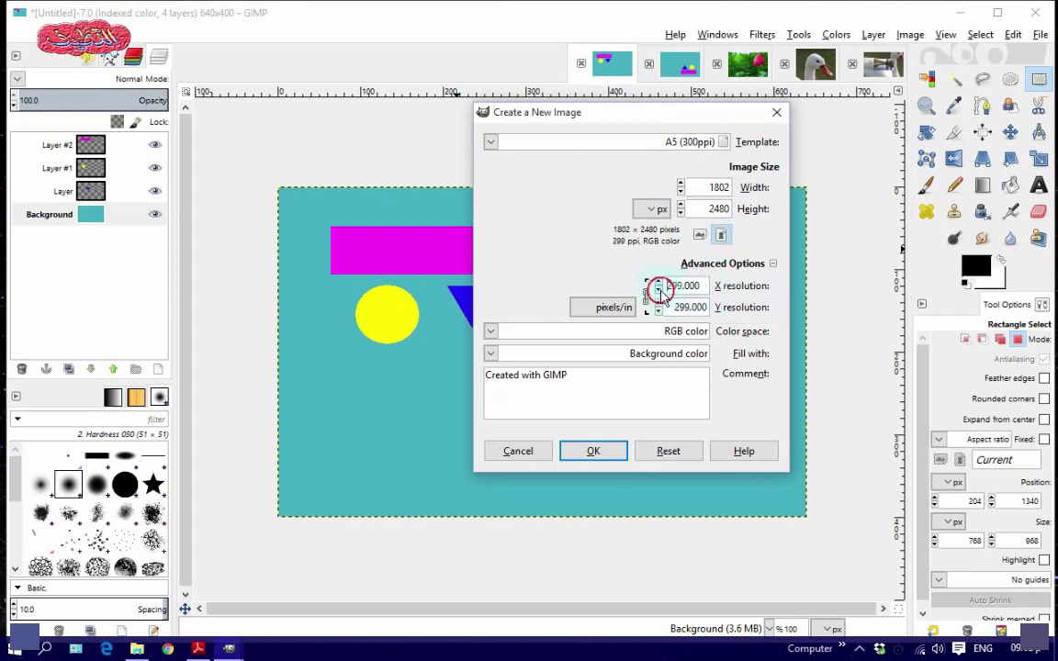
- Keep RGB color as the colour space and set the fill to Transparency
scroll(657, 290, down, 20)
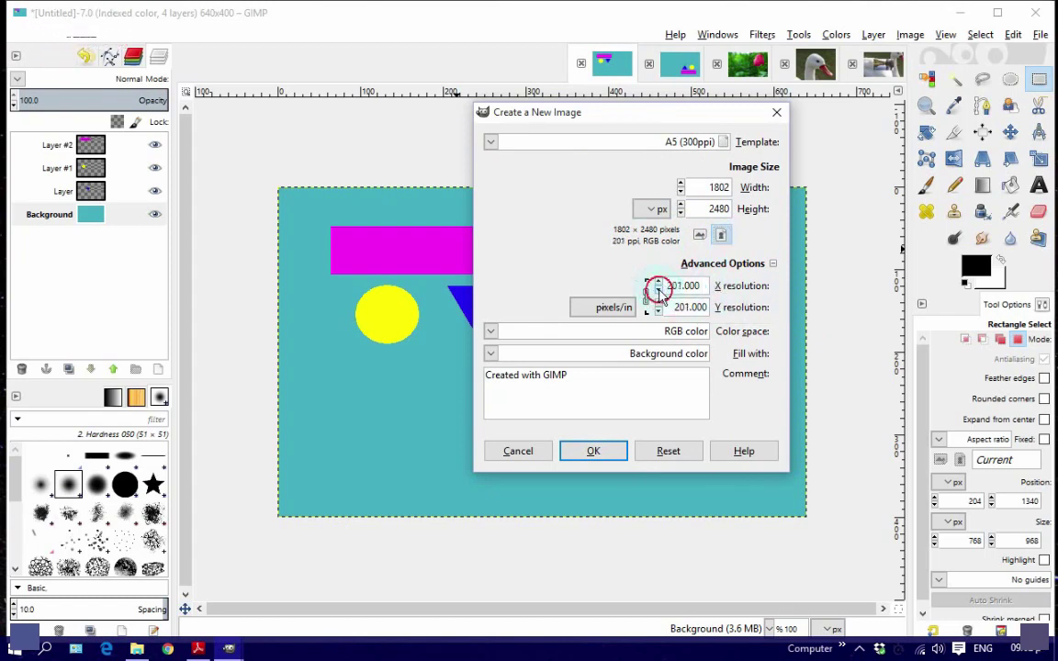
scroll(657, 290, down, 19)
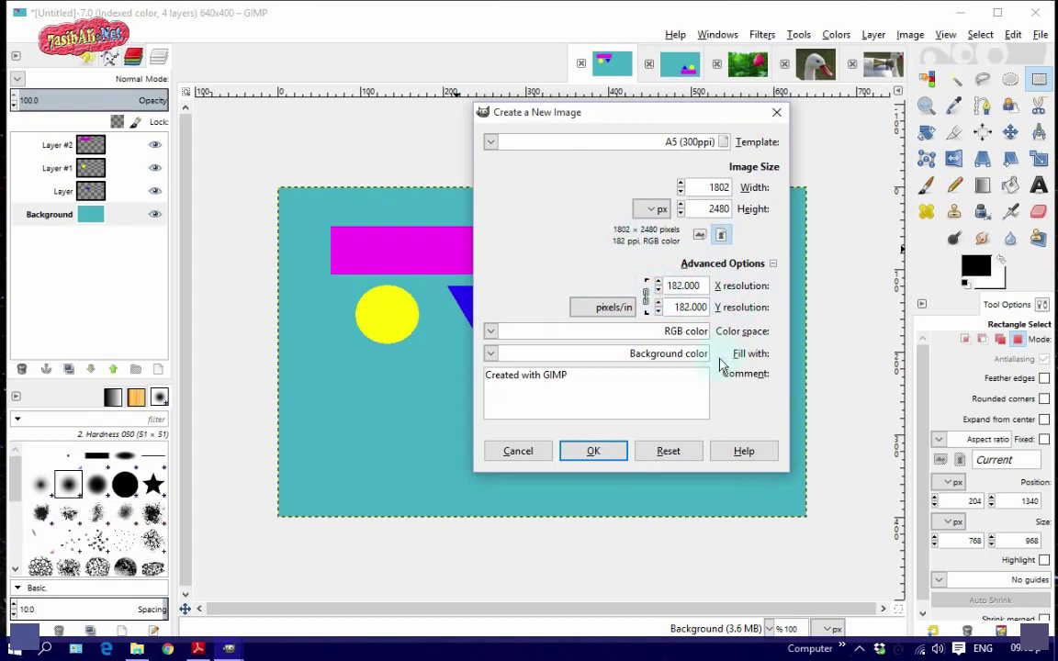
click(490, 331)
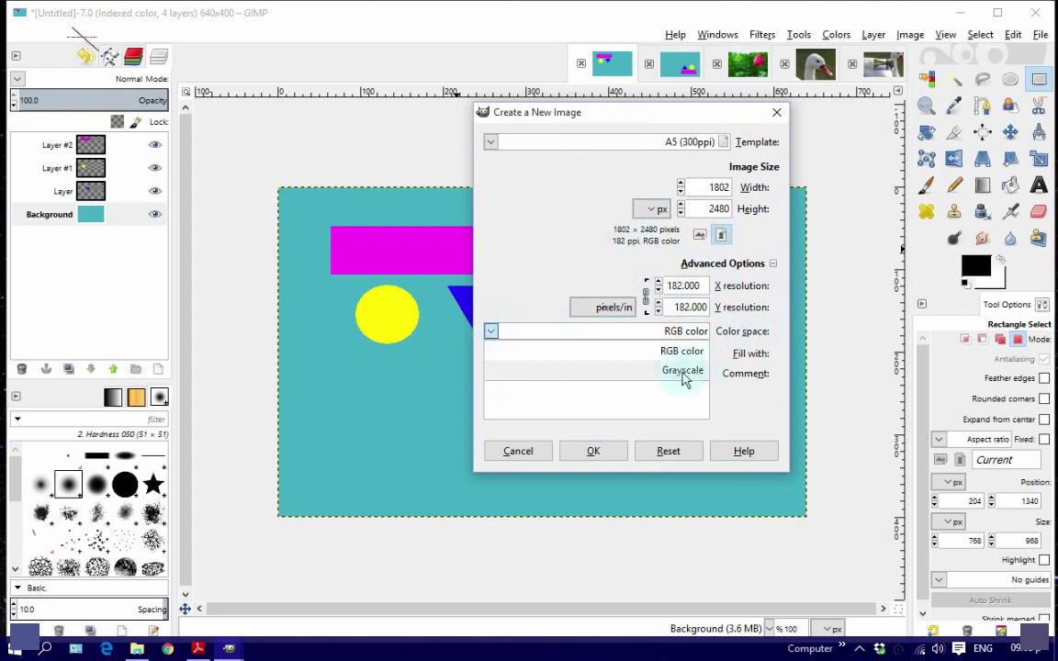
click(748, 336)
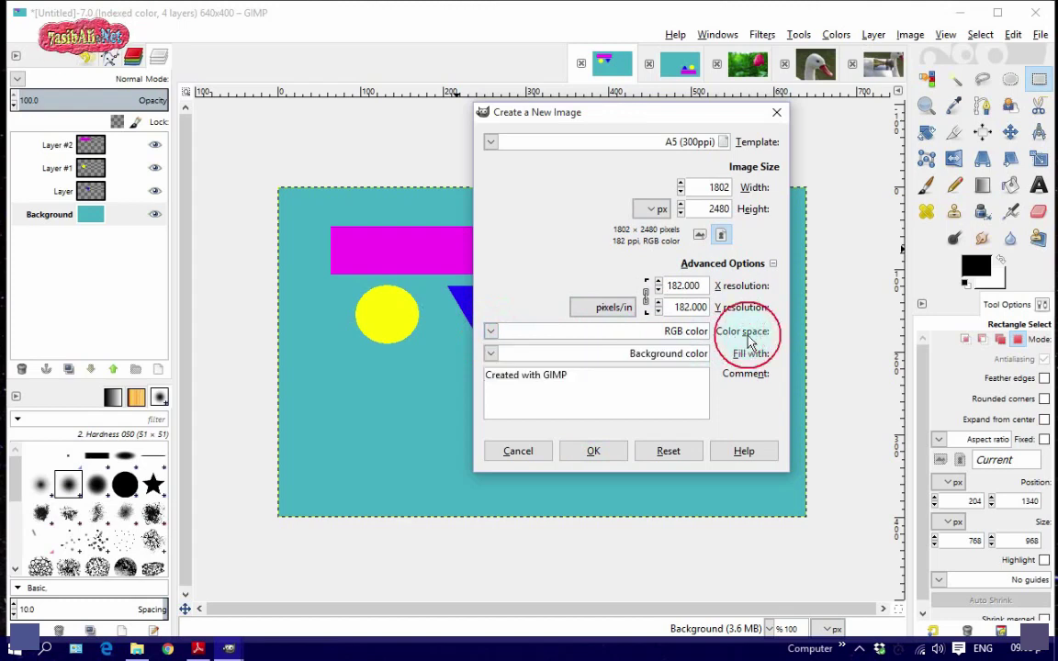
click(682, 358)
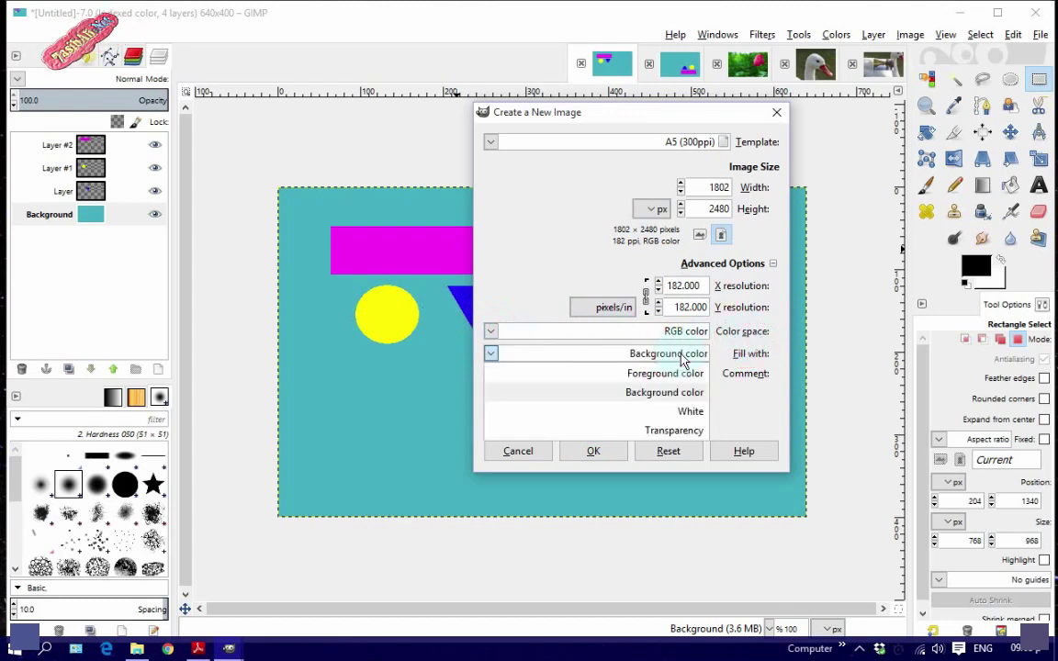
click(691, 431)
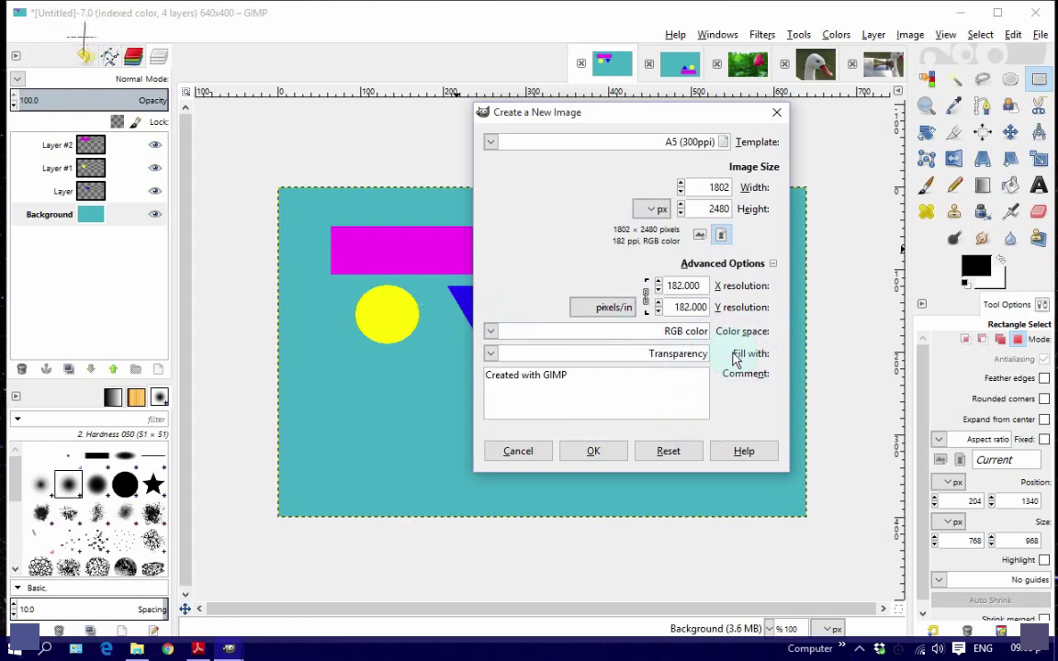
click(684, 353)
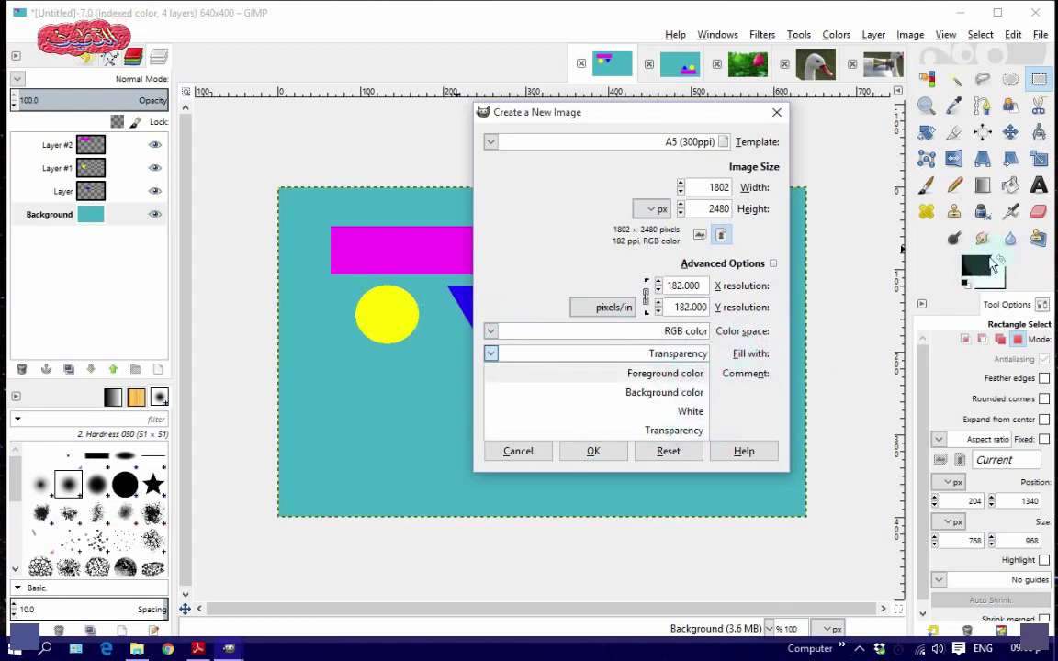
click(748, 354)
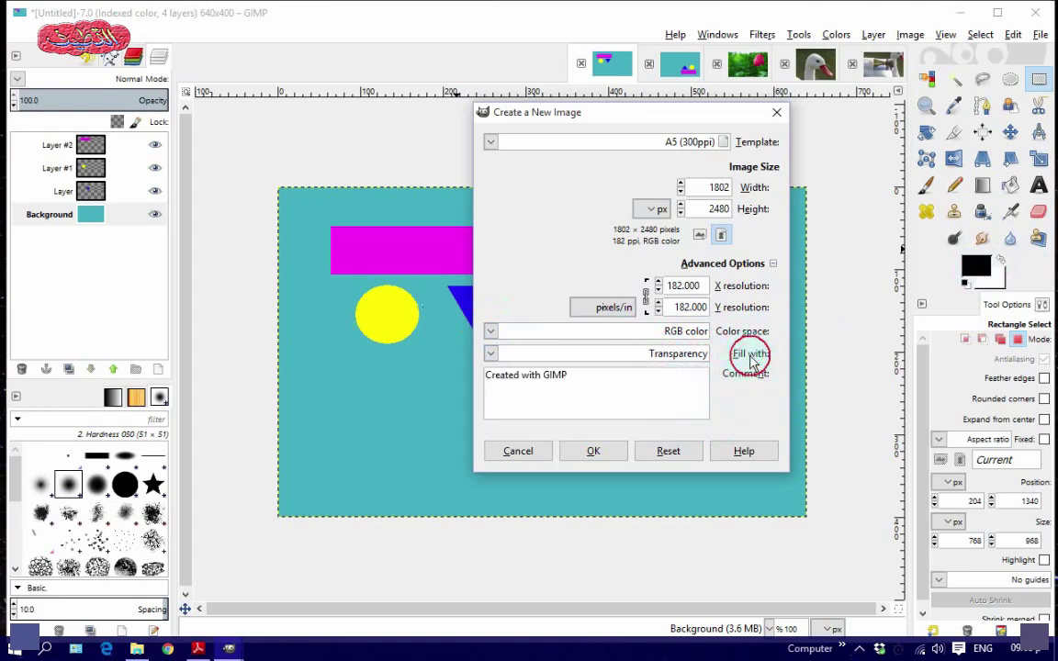
click(685, 358)
click(691, 427)
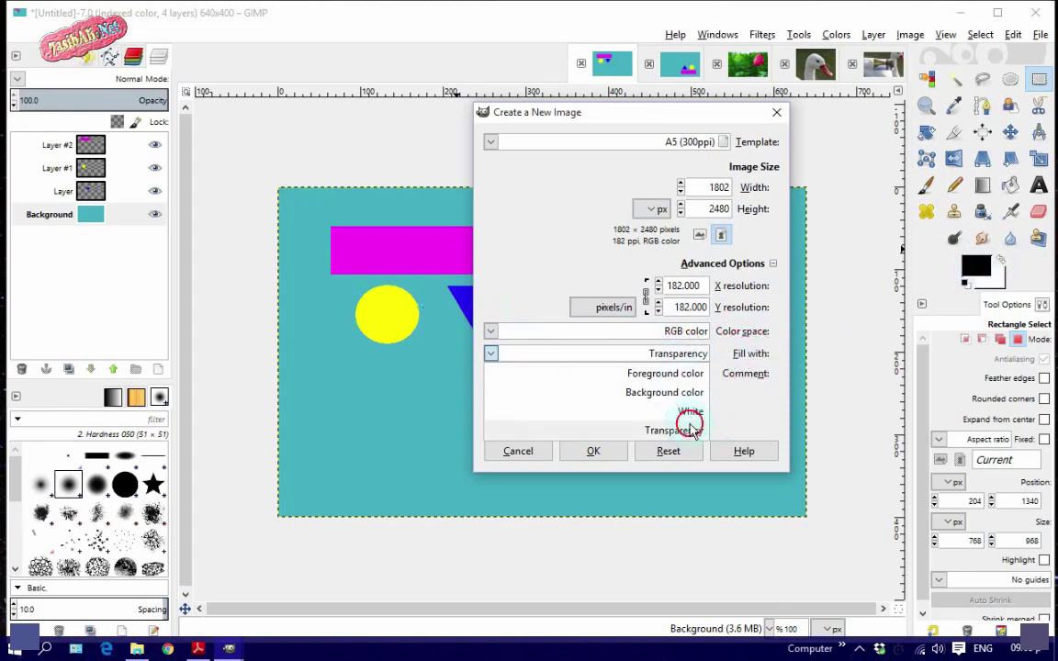
- Create the transparent 1802×2480 image and draw black freehand strokes with the Paintbrush
click(593, 450)
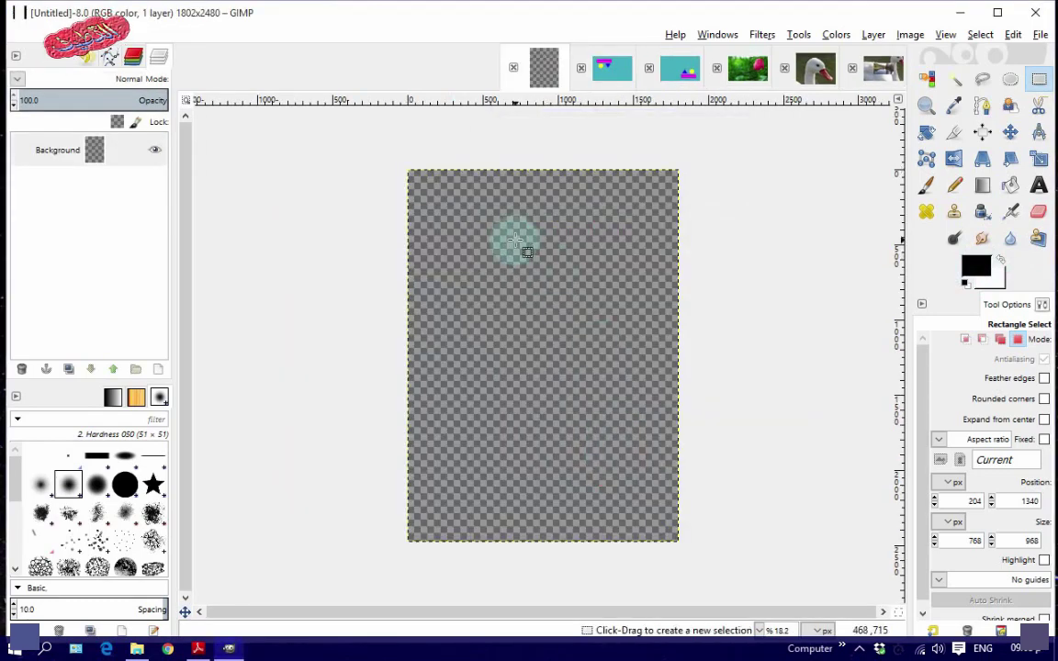
click(925, 184)
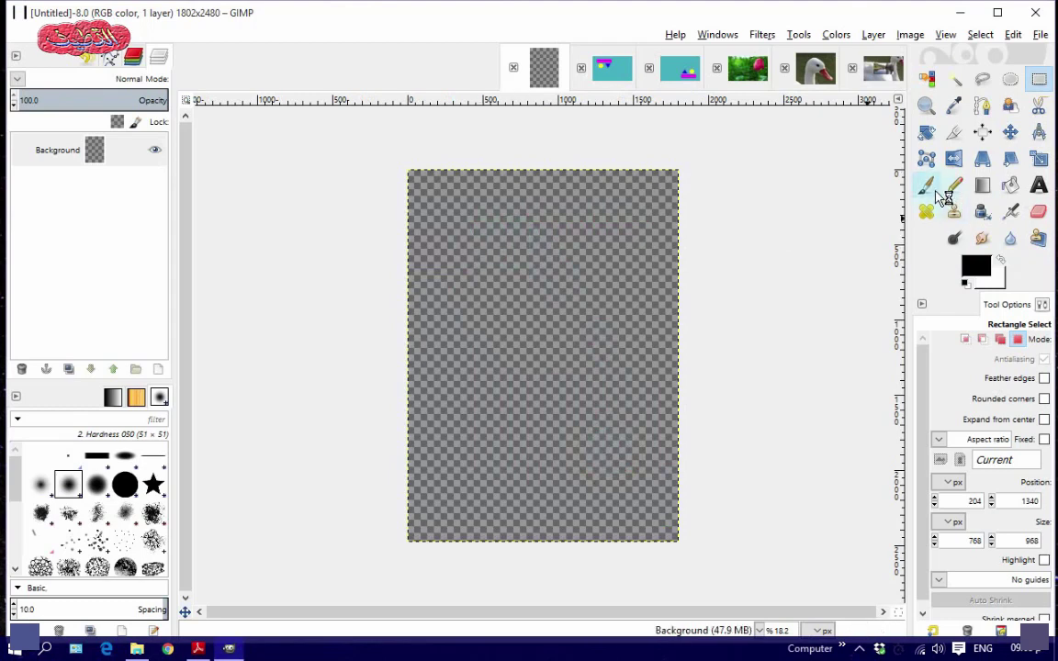
click(572, 293)
mouse_move(573, 294)
mouse_down()
mouse_move(558, 419)
mouse_move(582, 330)
mouse_up()
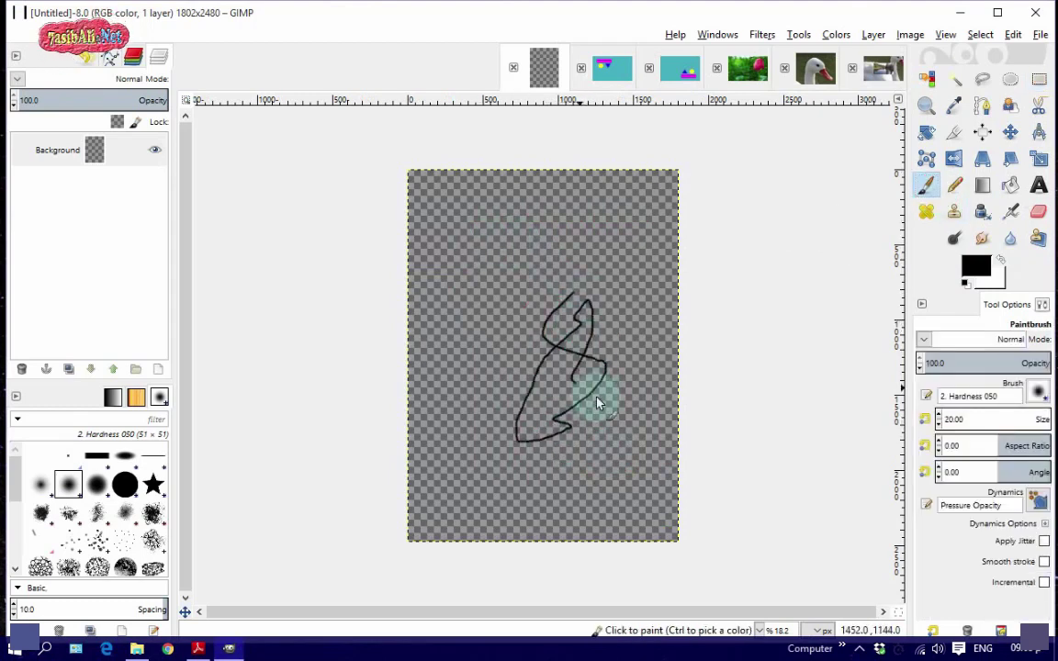
drag(489, 405, 575, 307)
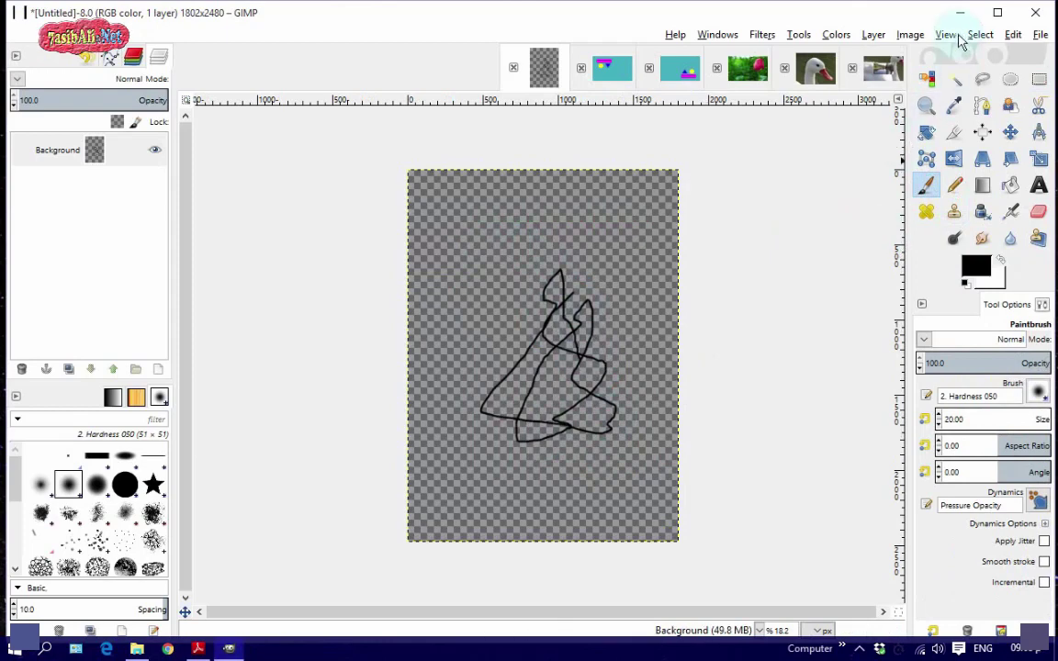
- Autocrop the sketch image to 916×1169 and return to the cyan shapes image
click(909, 34)
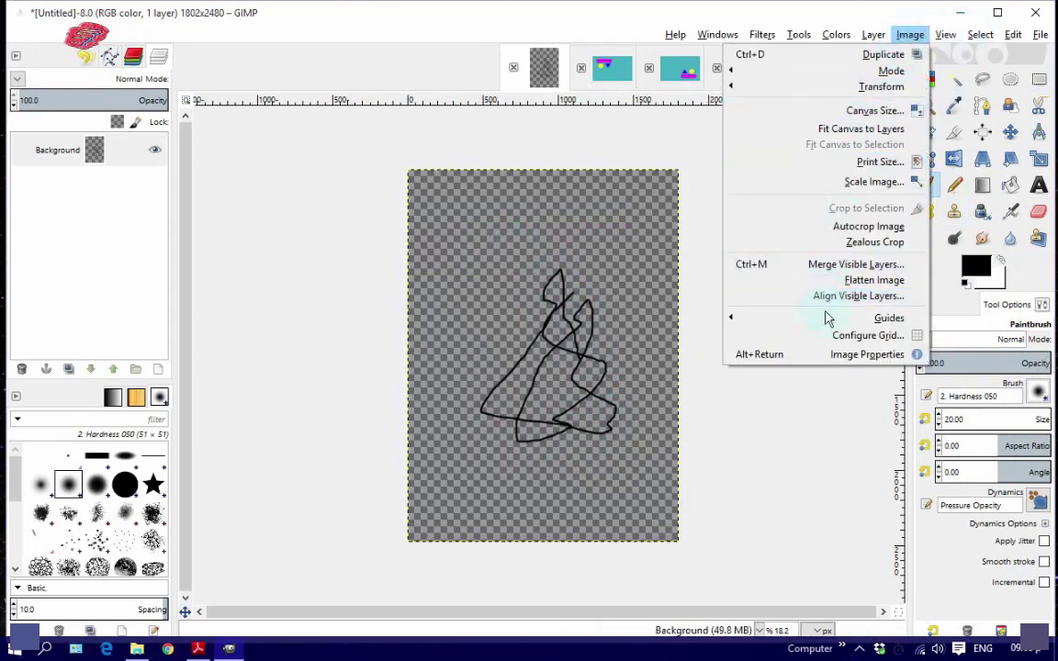
click(868, 226)
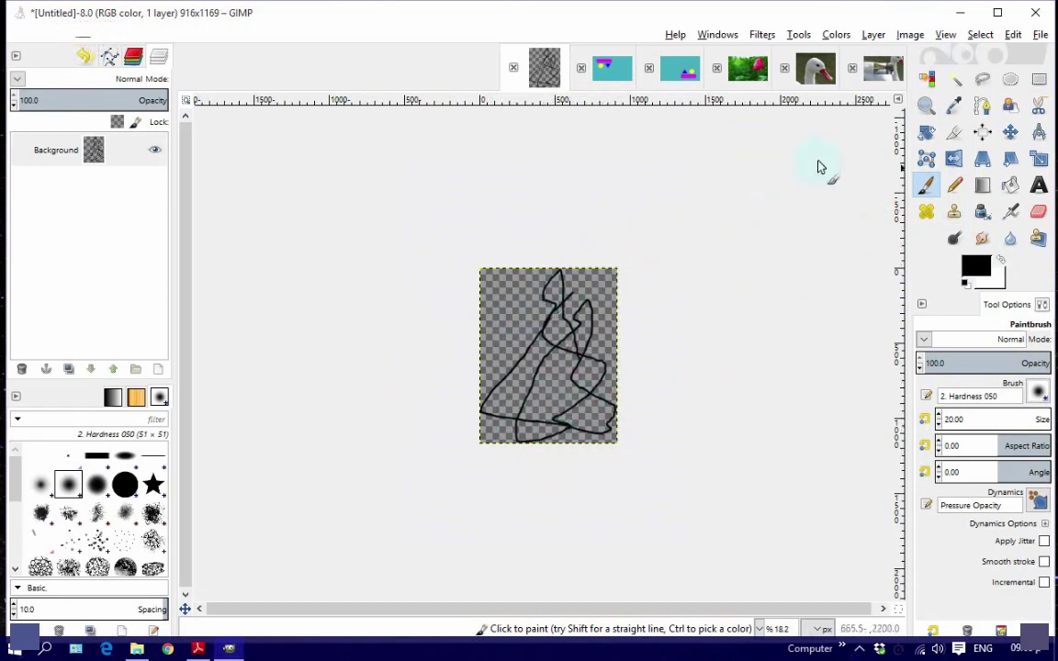
click(910, 34)
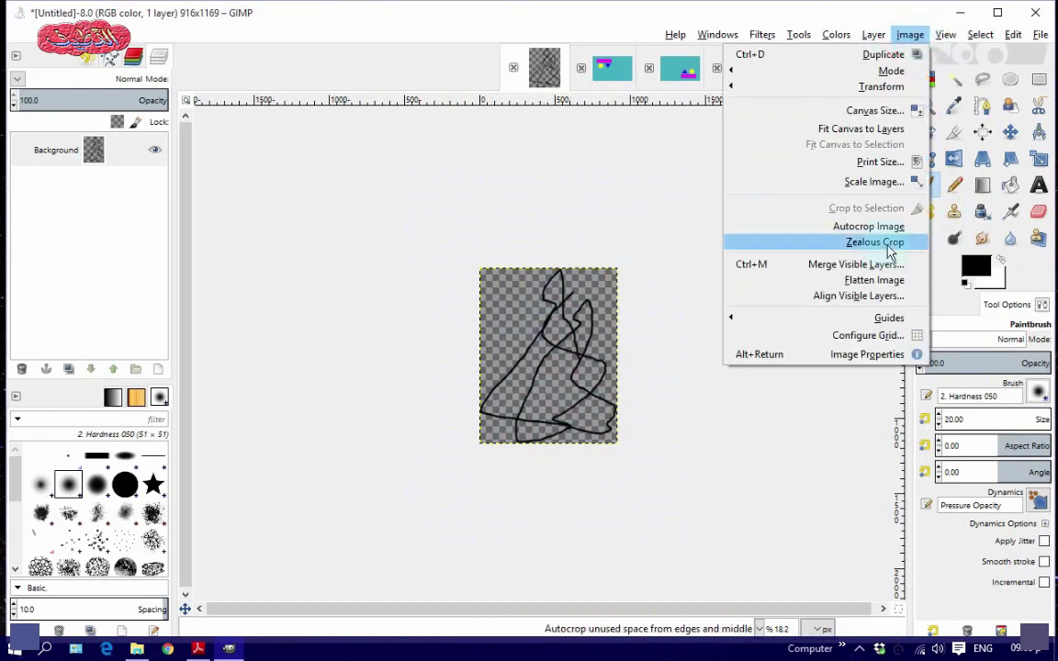
click(914, 37)
click(911, 37)
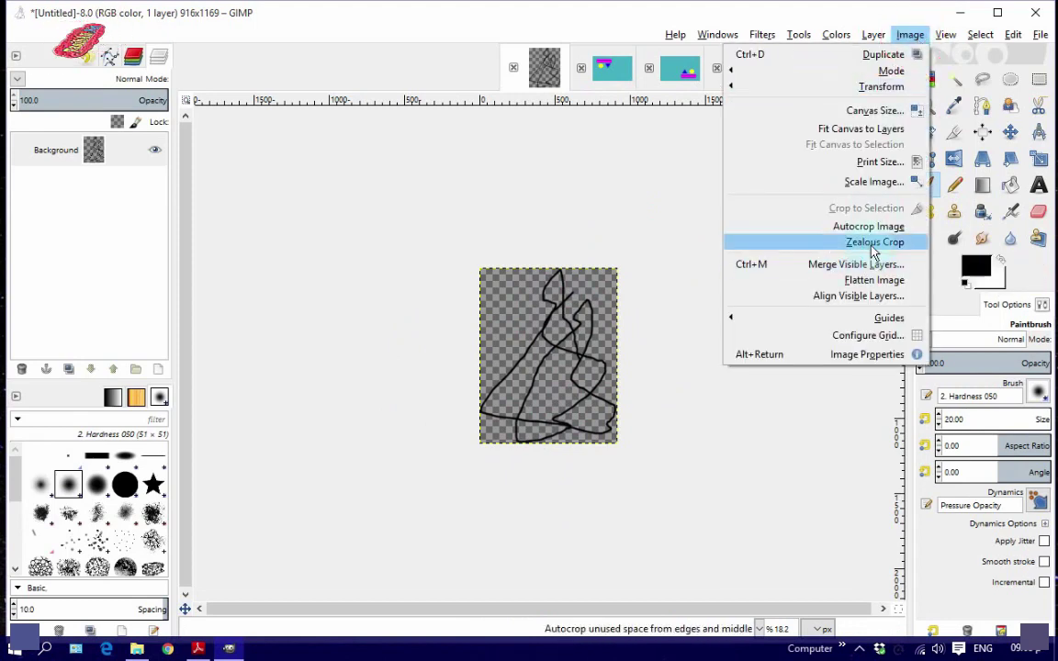
click(914, 42)
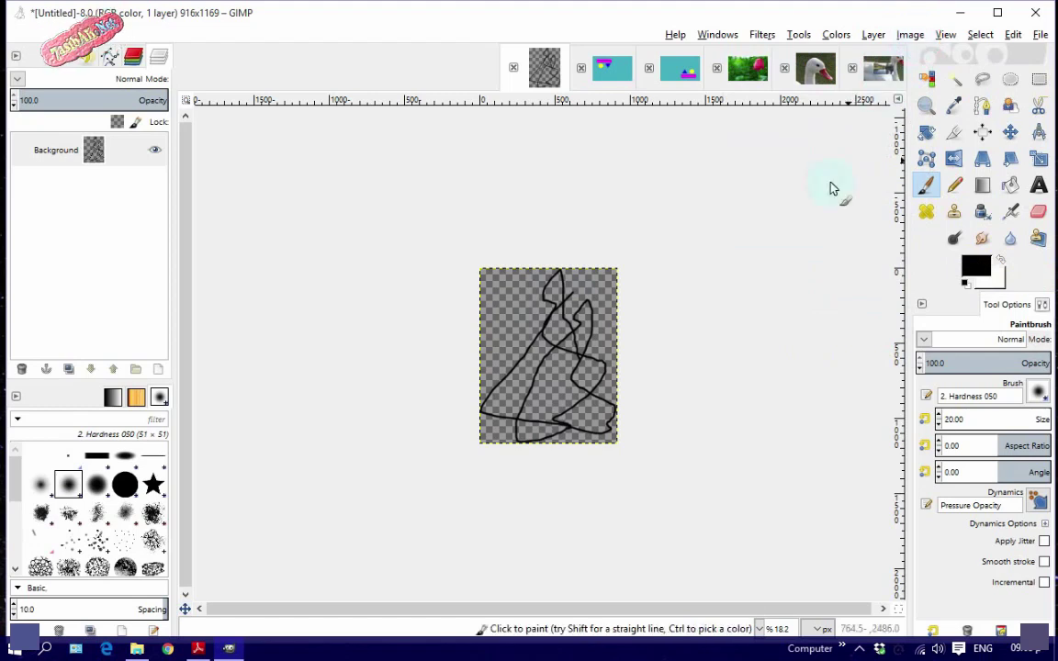
click(613, 74)
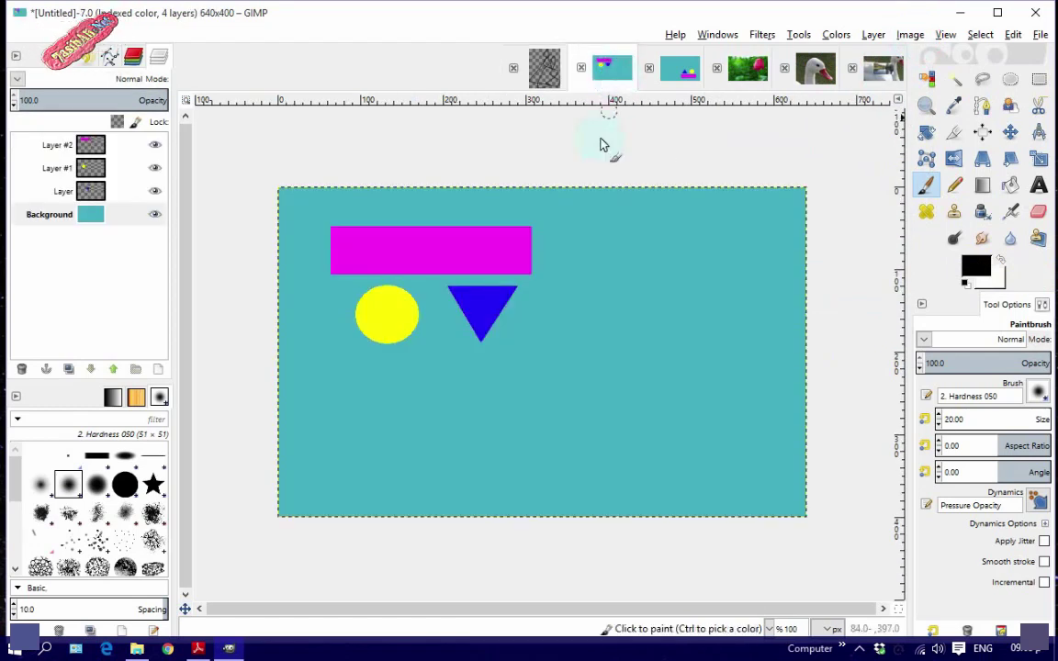
- On the sketch image, undo, paint bottom and top-left scribbles, and autocrop to 1125×1091
click(546, 73)
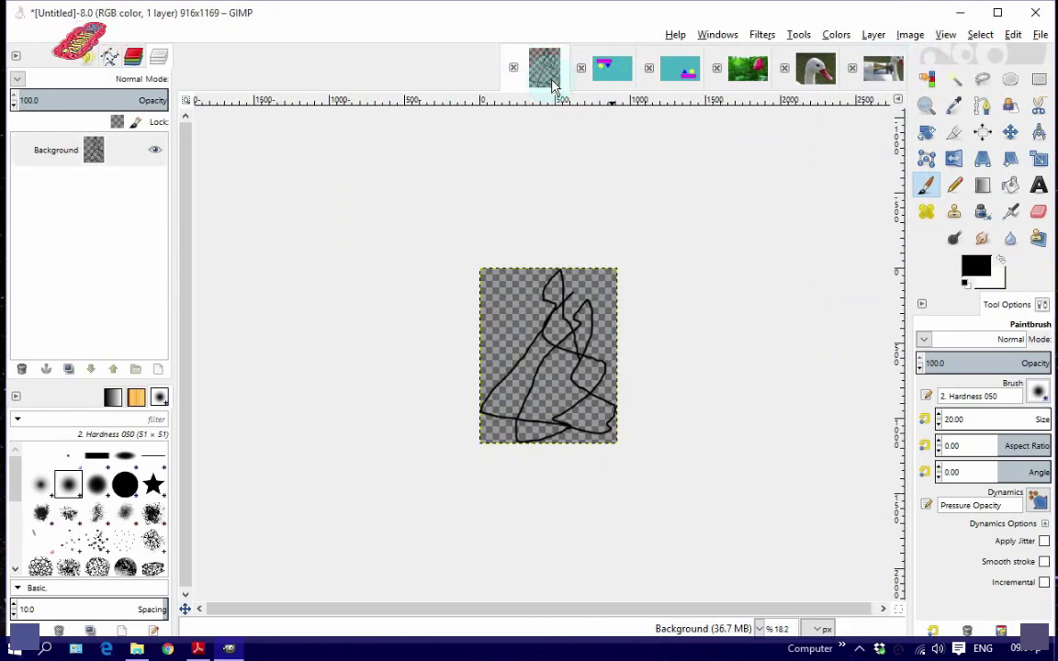
key(ctrl+z)
key(ctrl+z)
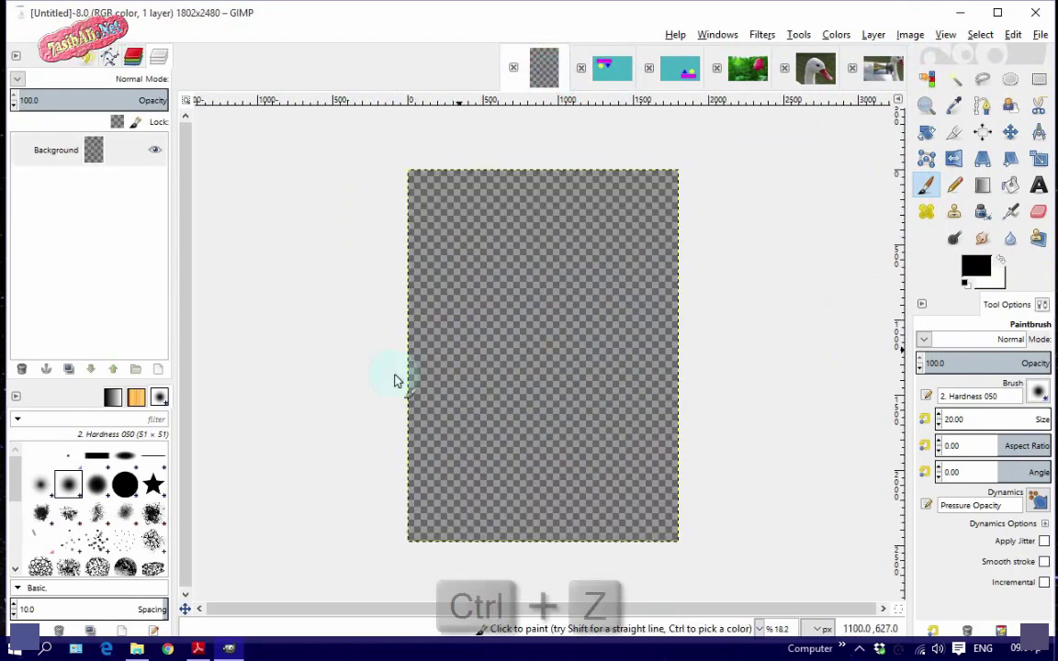
mouse_move(601, 427)
mouse_down()
mouse_move(580, 465)
mouse_move(566, 449)
mouse_move(550, 489)
mouse_up()
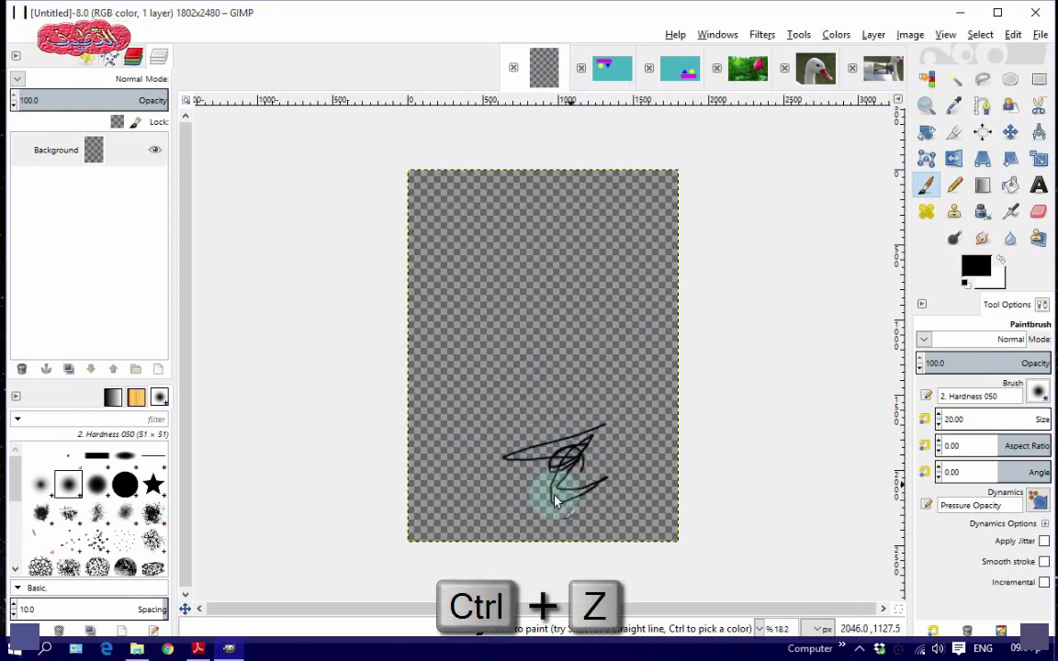
mouse_move(461, 196)
mouse_down()
mouse_move(448, 209)
mouse_move(459, 229)
mouse_up()
click(909, 35)
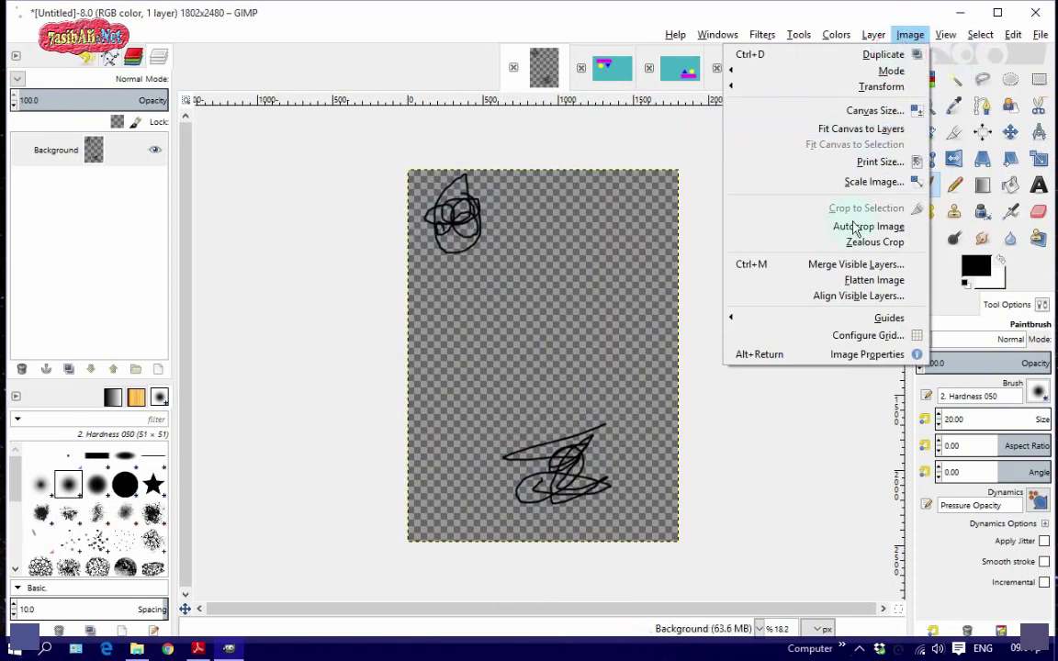
click(799, 224)
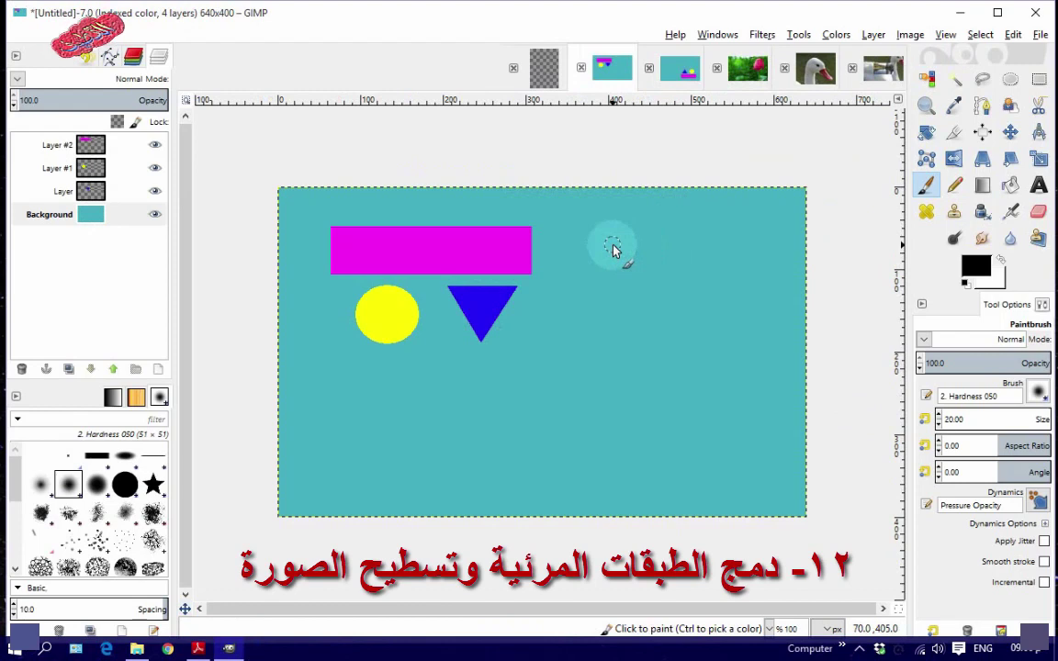
- Delete the cyan Background layer by dragging it onto the Layers panel's delete button
click(909, 35)
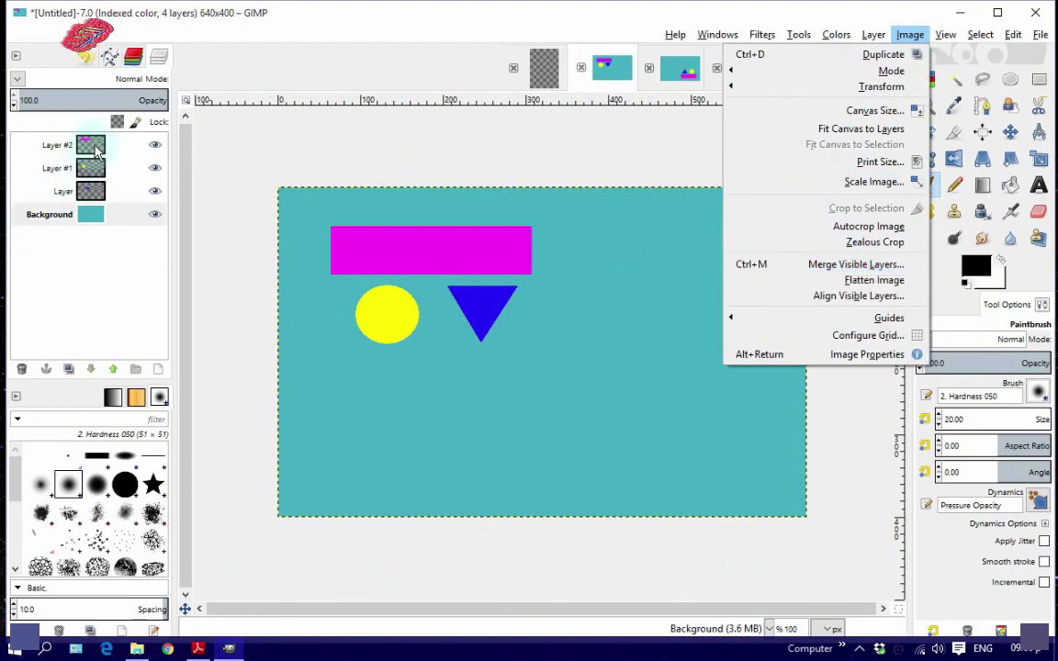
click(115, 276)
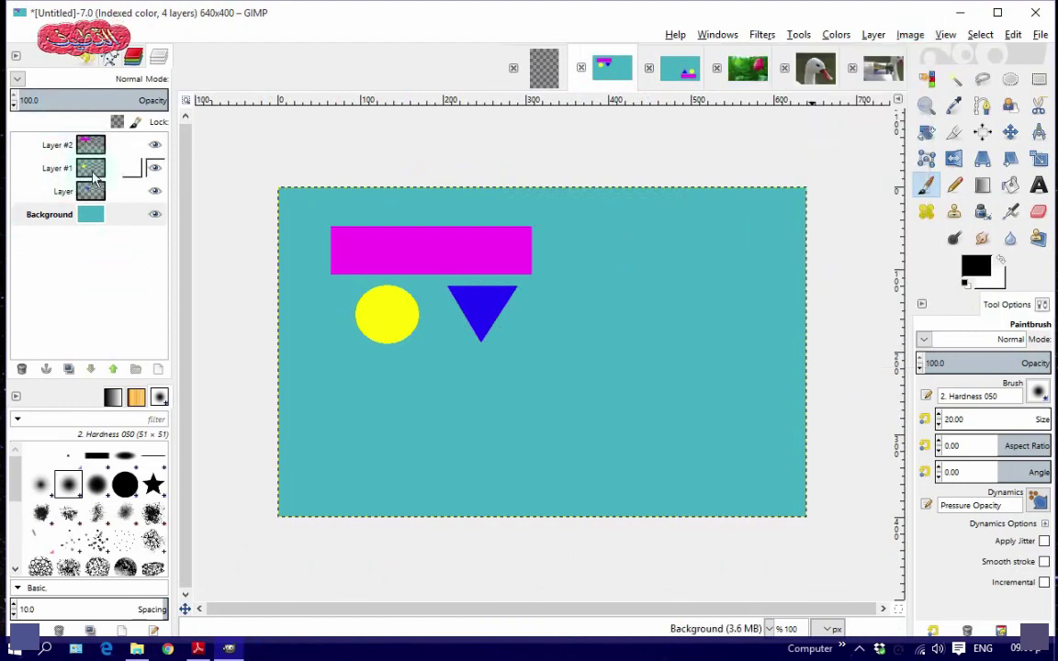
mouse_move(90, 214)
mouse_down()
mouse_move(53, 379)
mouse_move(21, 369)
mouse_up()
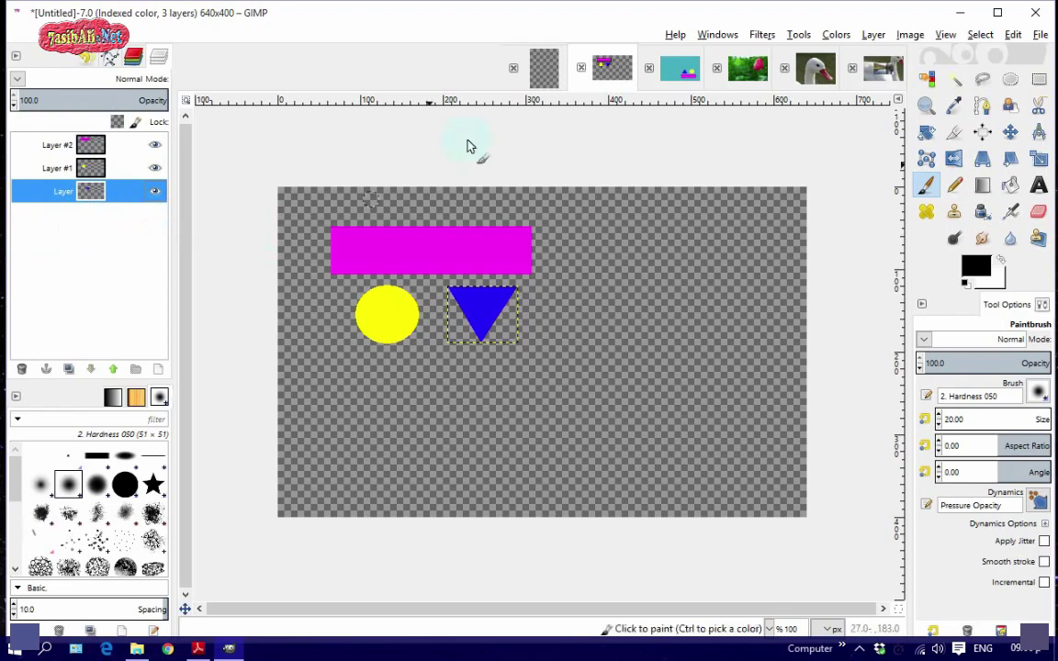
click(910, 36)
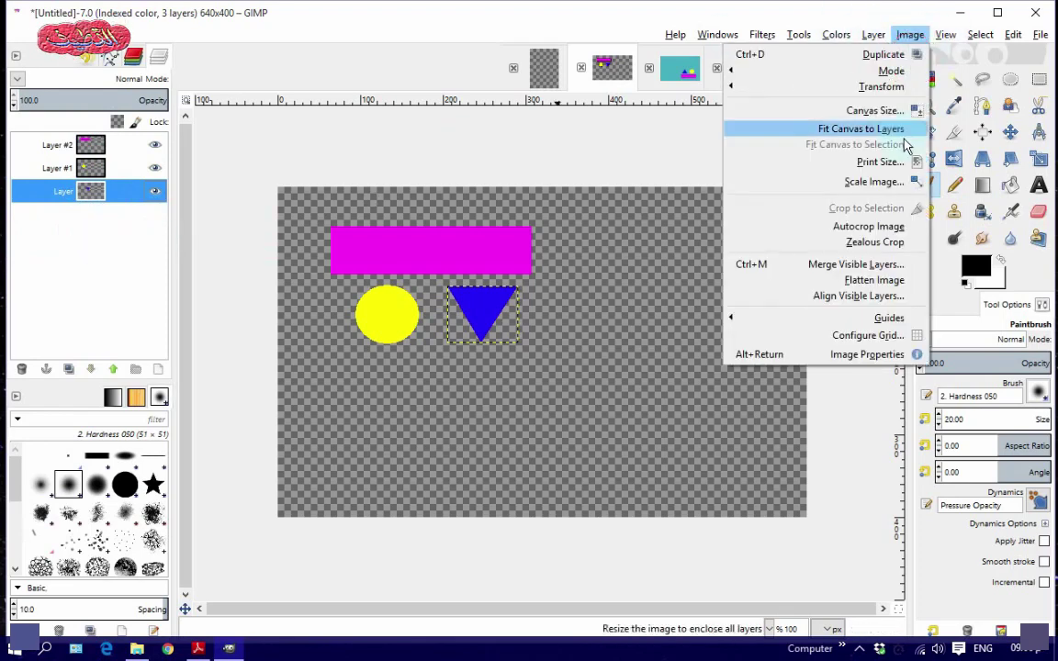
click(895, 265)
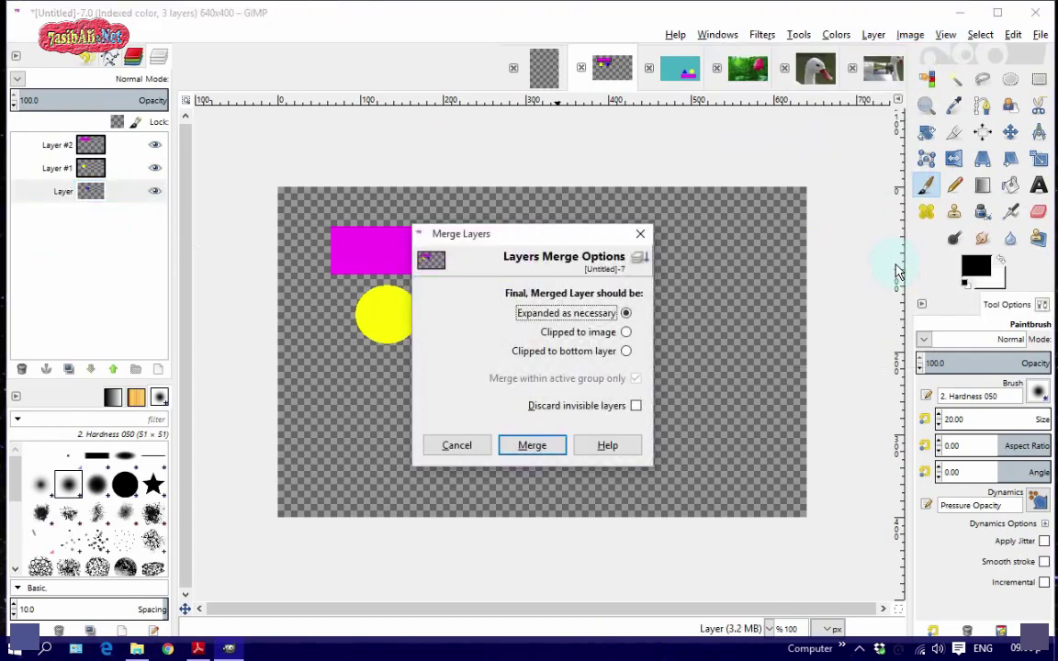
click(536, 449)
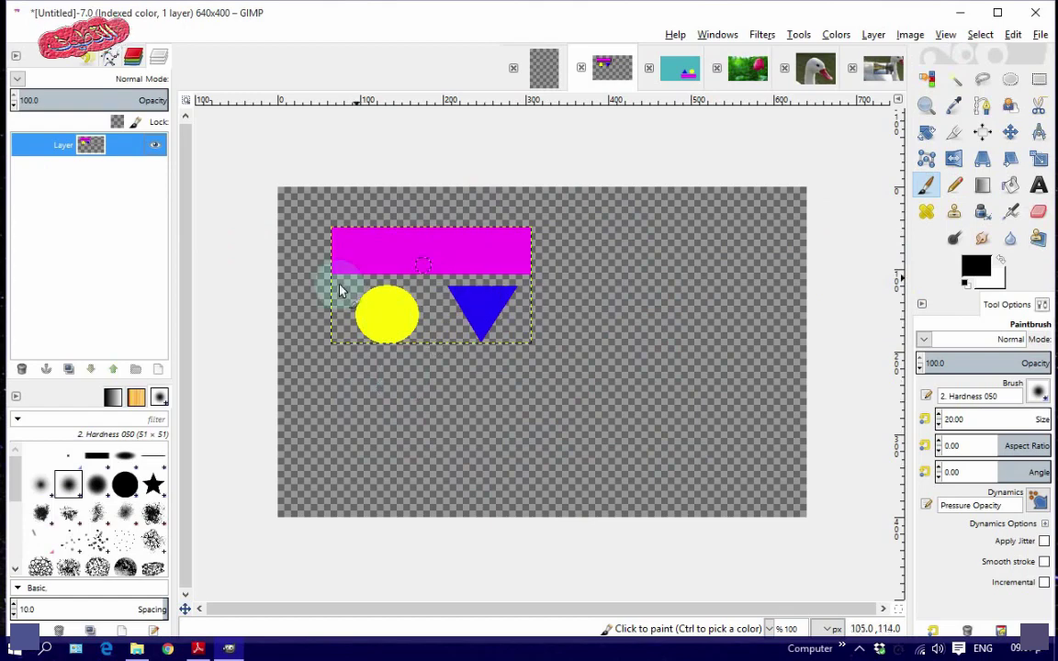
click(907, 34)
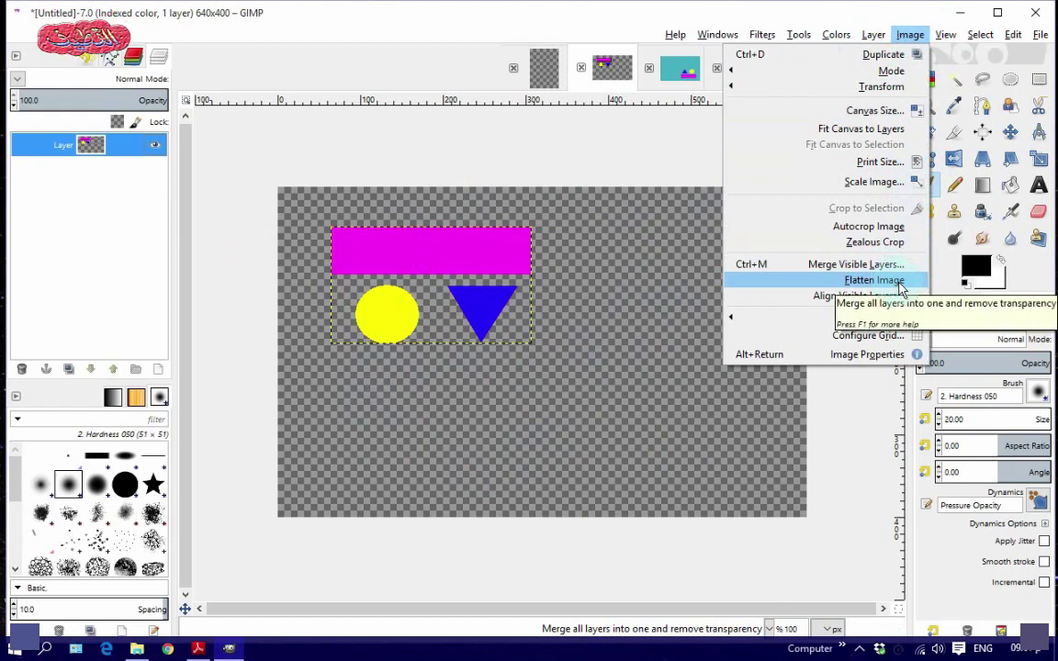
click(489, 35)
key(ctrl+z)
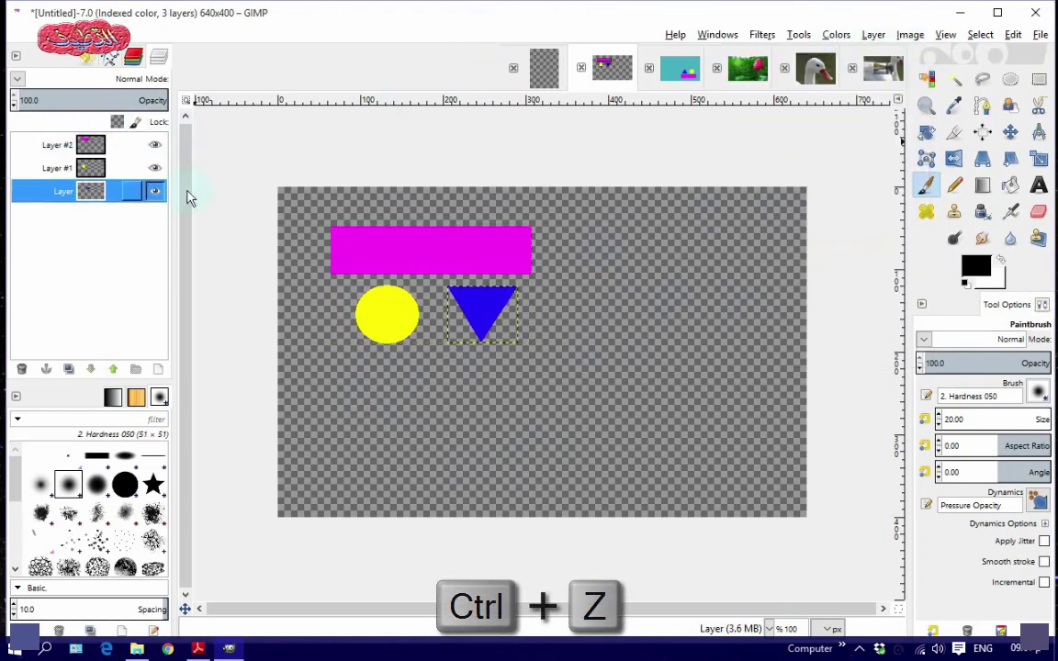
- Flatten the shapes image into a single layer with Image > Flatten Image
click(909, 35)
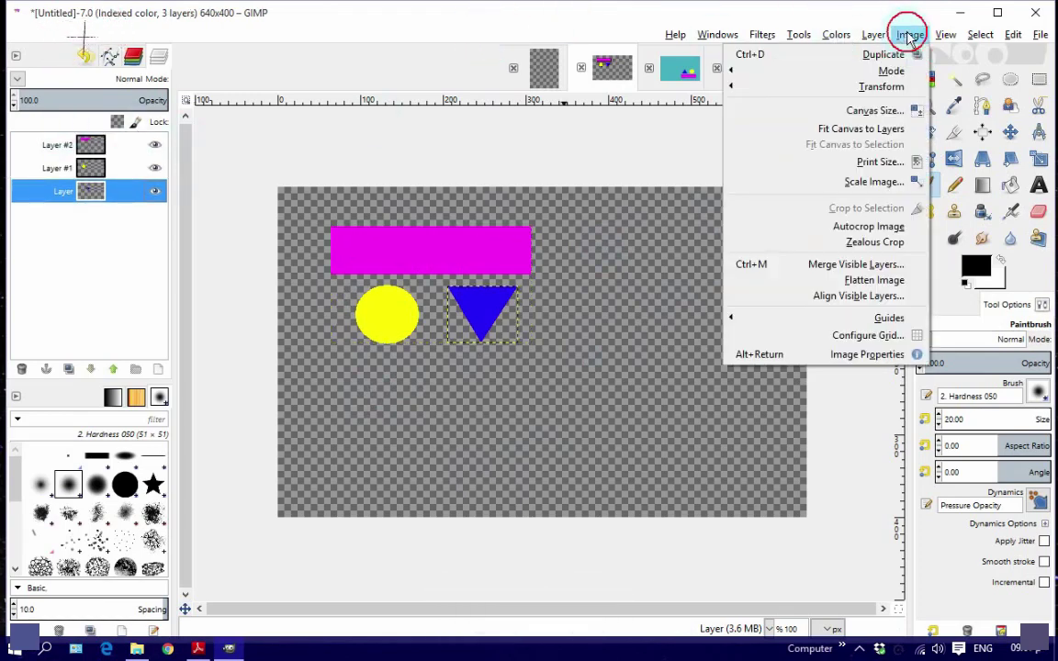
click(854, 280)
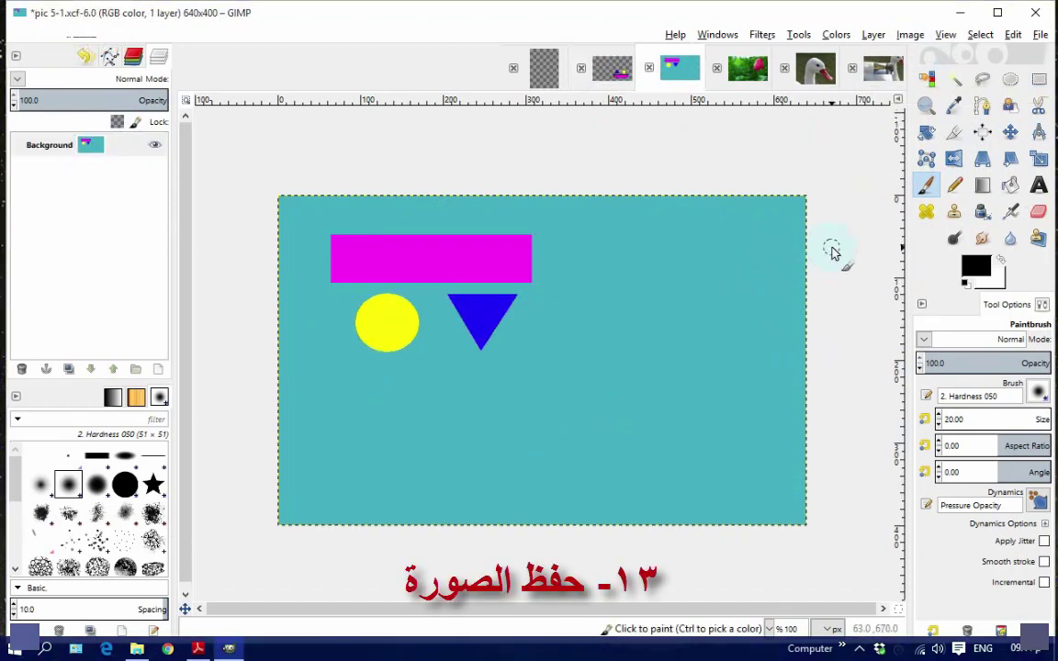
- Open the File menu to reach the saving options
click(1039, 35)
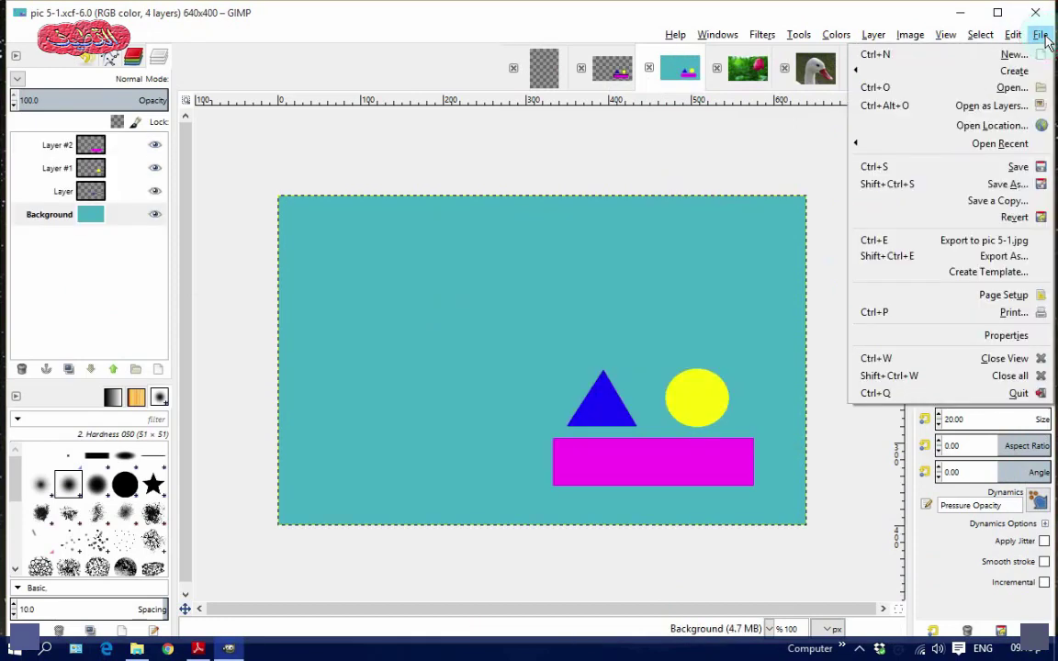
- Save a copy of the image as mmmmm.xcf in the gimp files folder
click(995, 201)
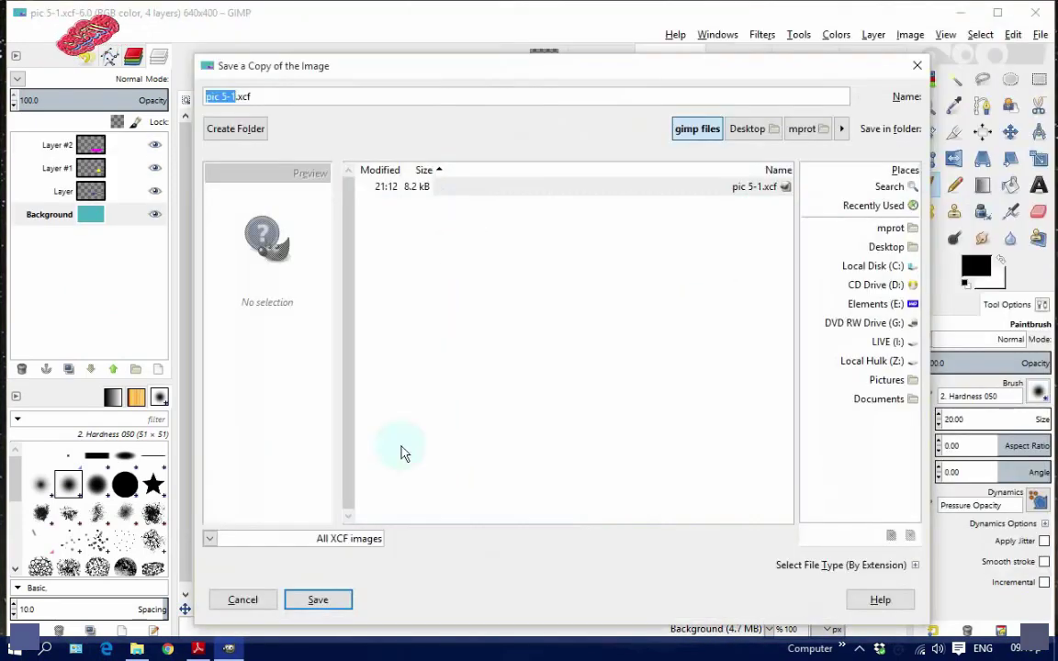
click(267, 99)
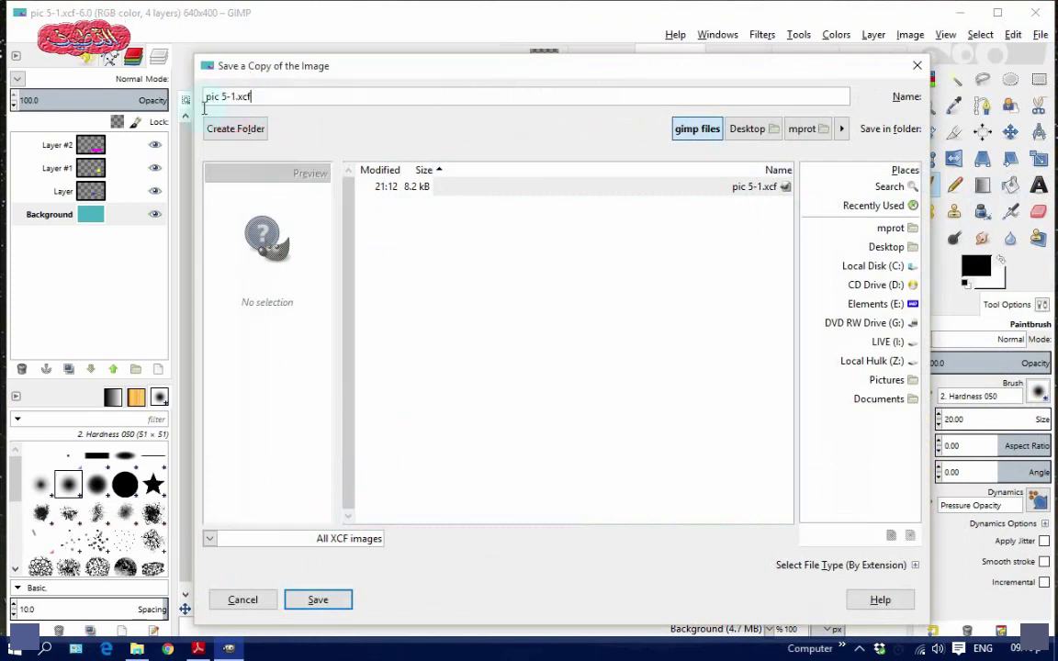
triple_click(202, 98)
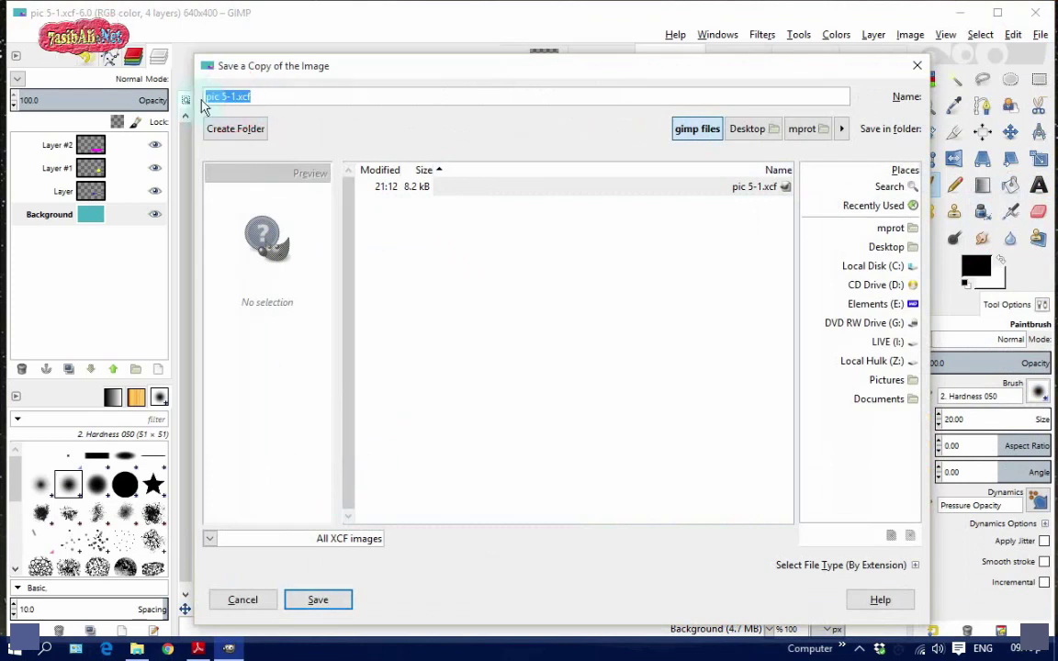
text(mmmmm)
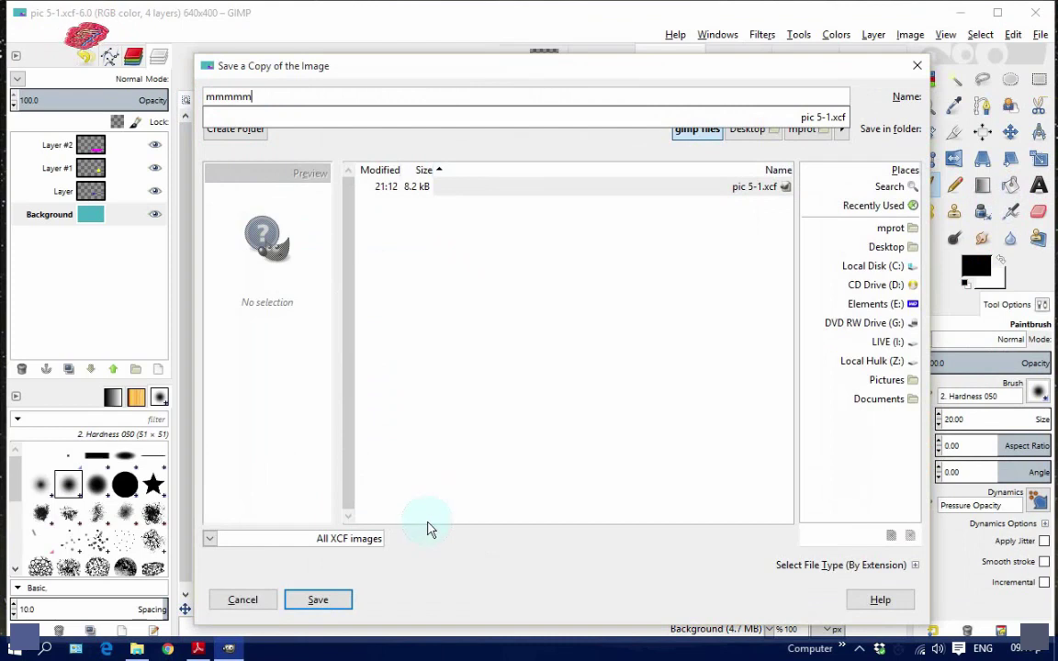
click(317, 602)
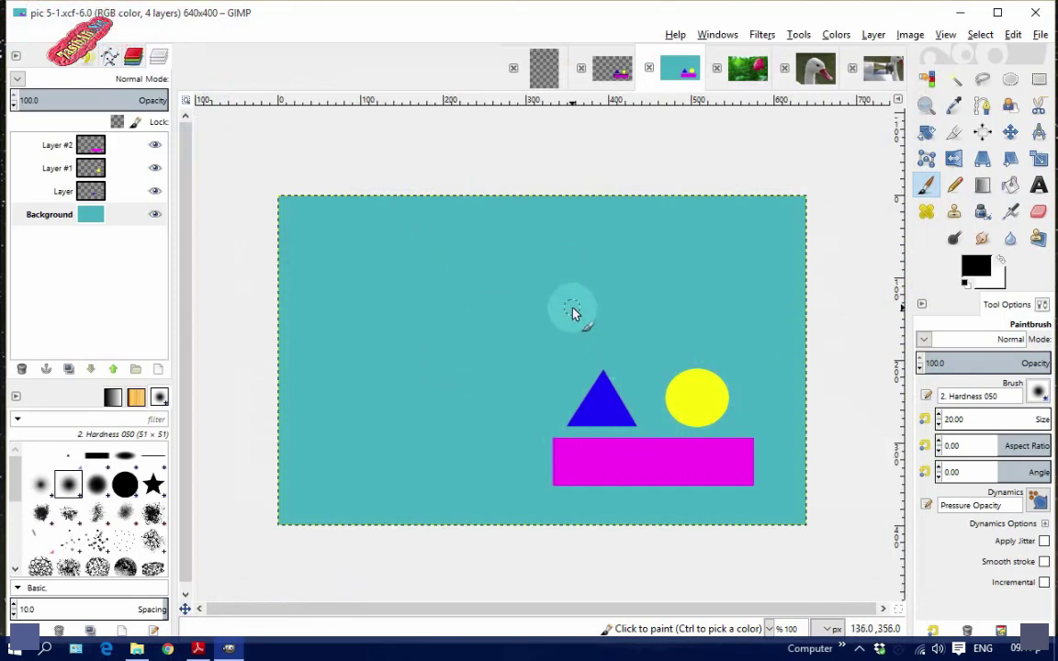
- Save the image as gggggg.xcf in the gimp files folder
click(1040, 34)
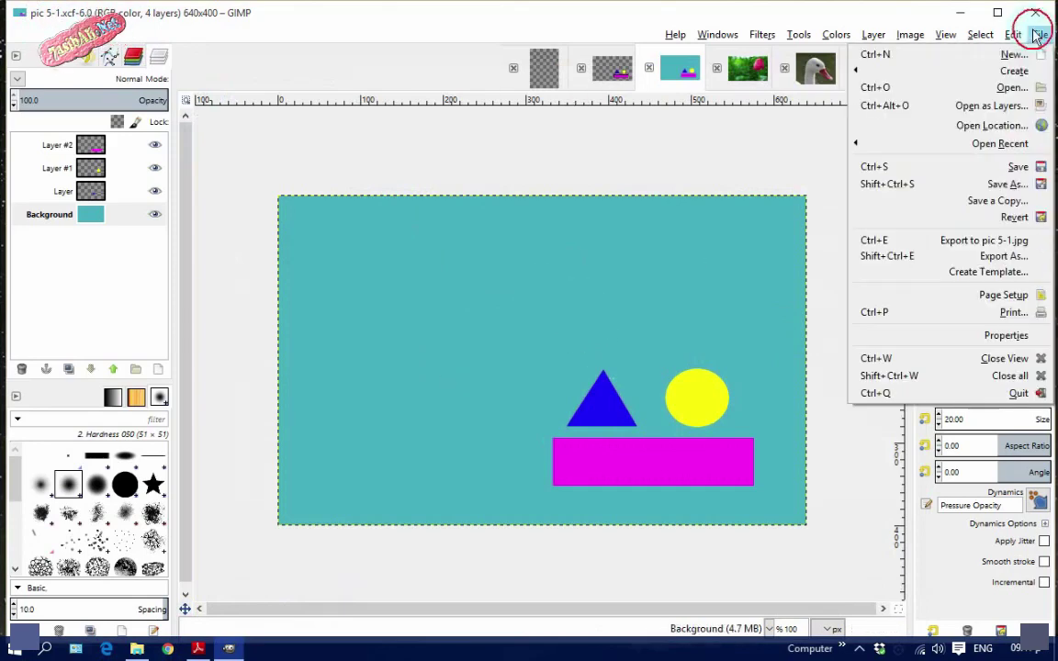
click(1007, 185)
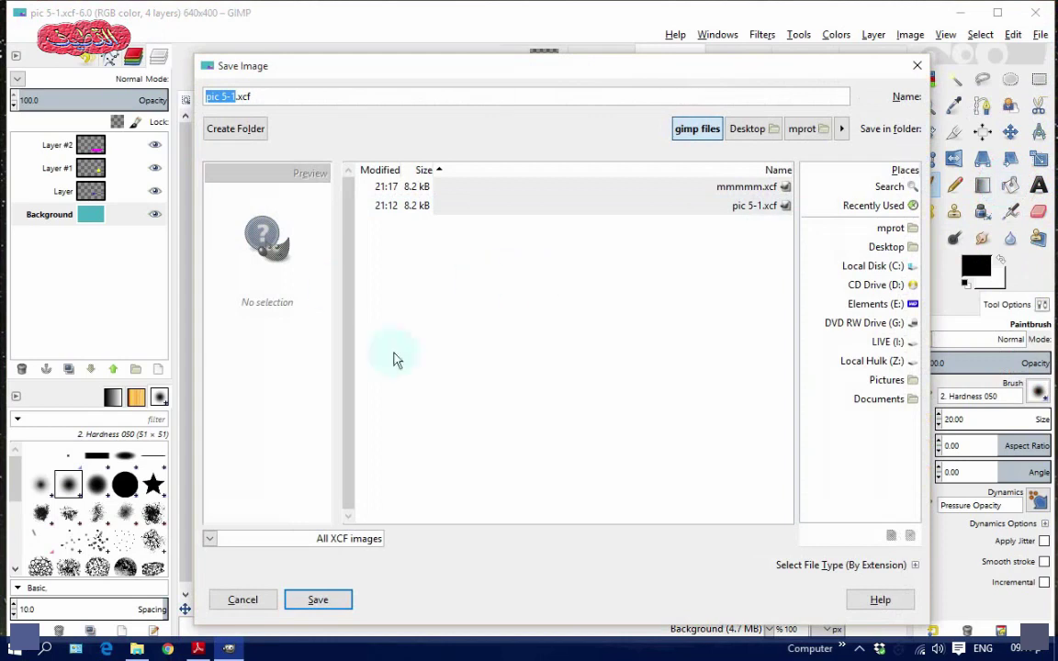
drag(277, 96, 168, 91)
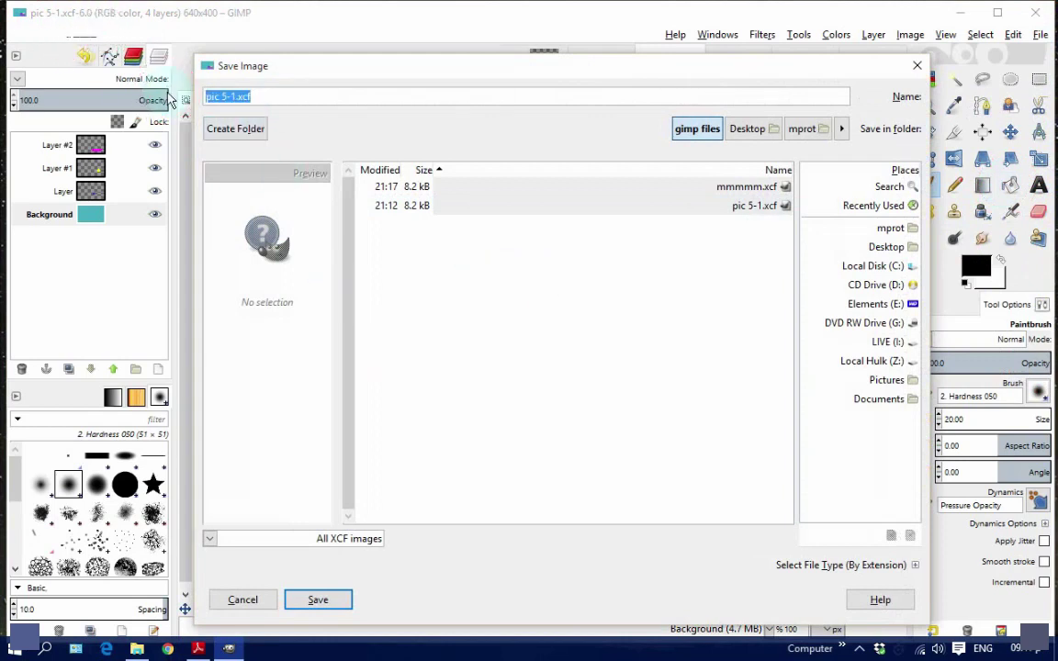
text(gggggg)
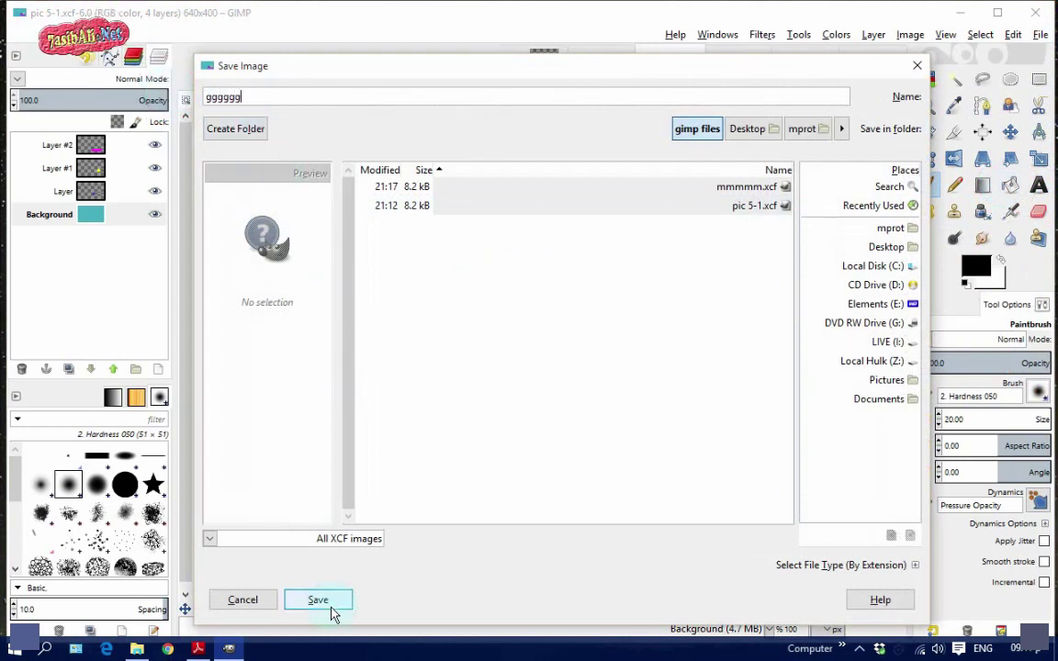
click(334, 606)
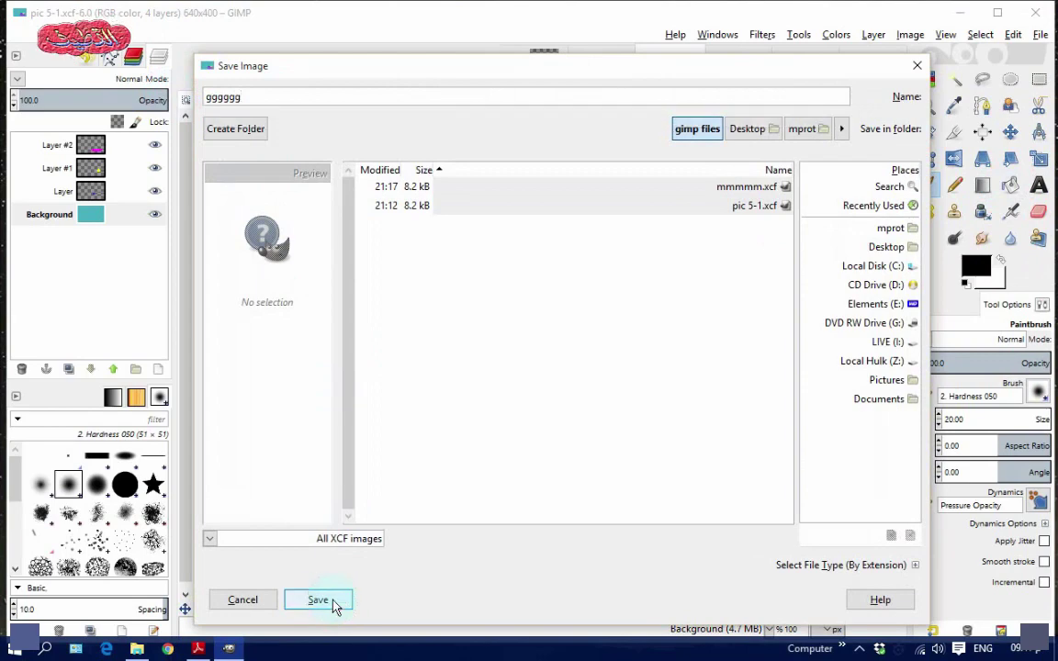
click(334, 604)
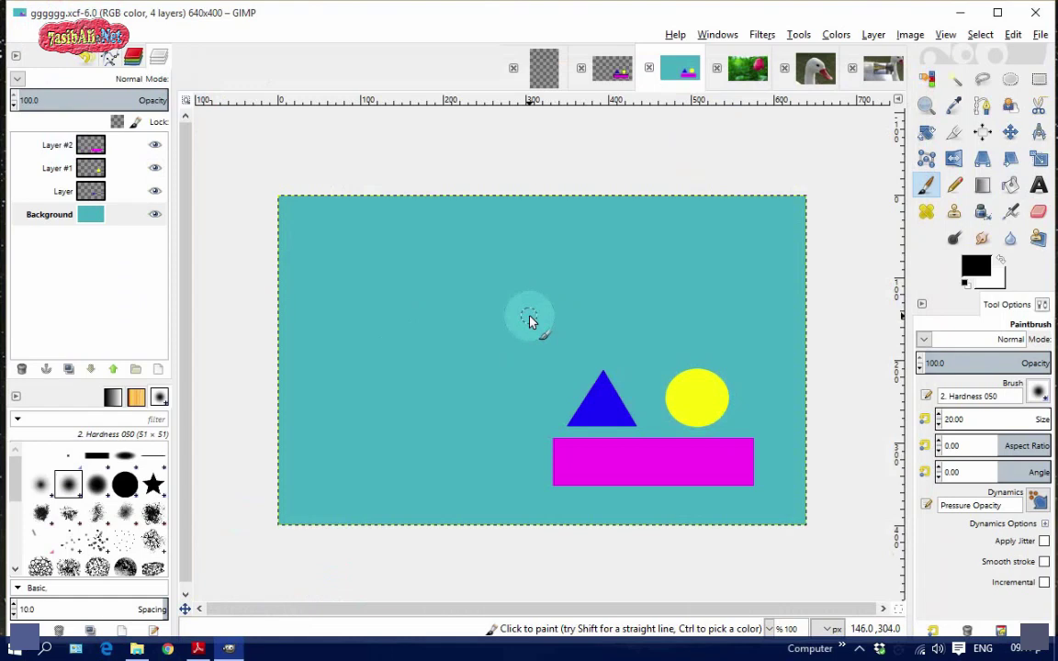
- Open the Export Image dialog and choose JPEG image from the file type list
click(1040, 34)
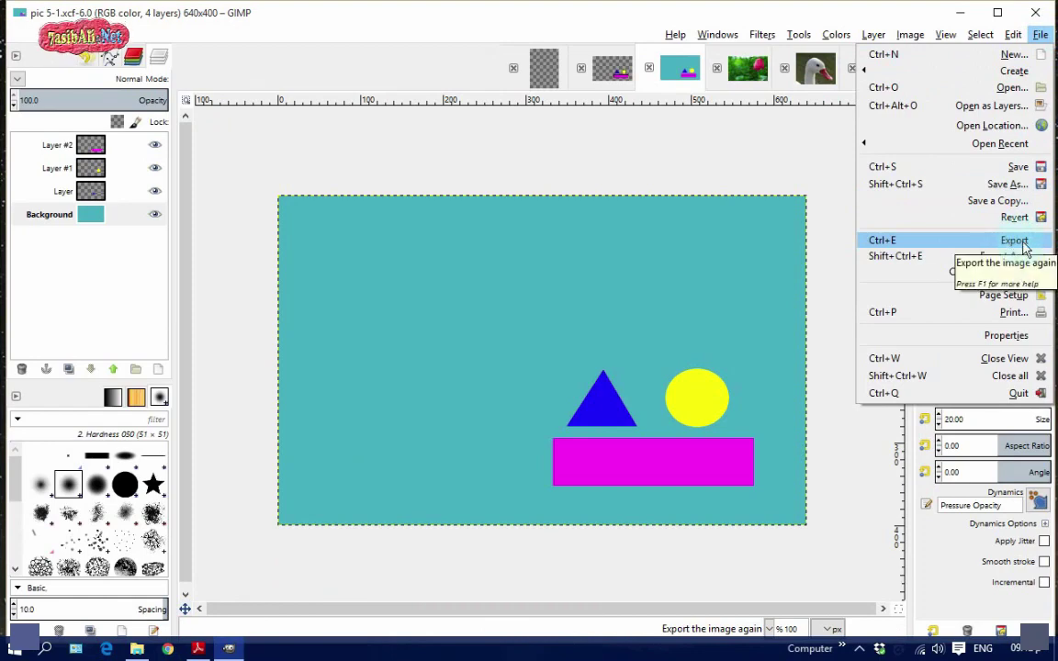
click(1013, 242)
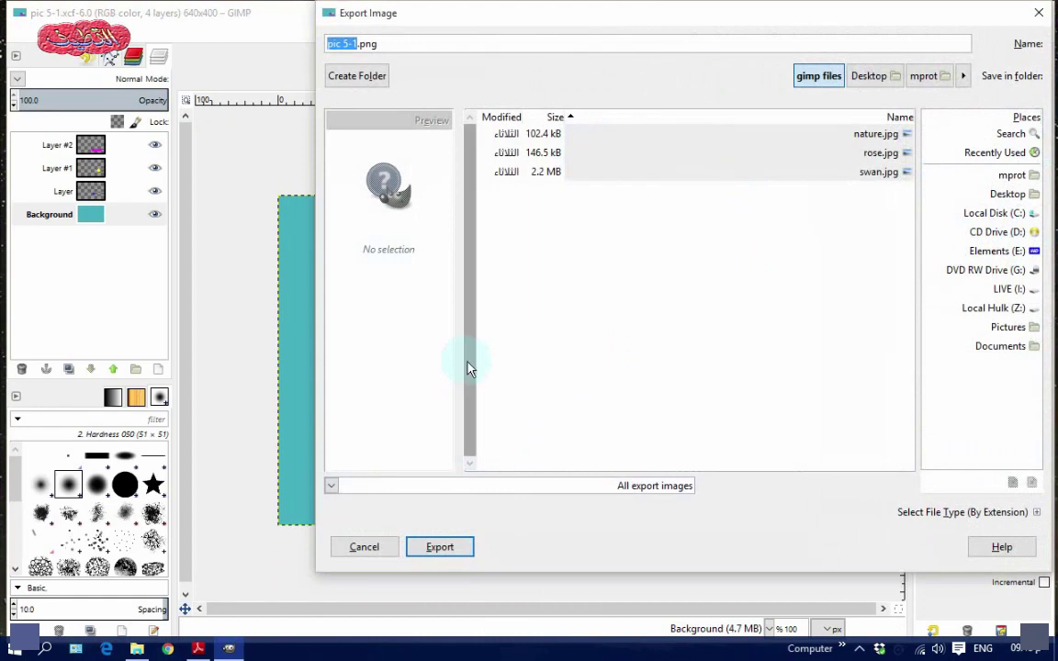
click(528, 492)
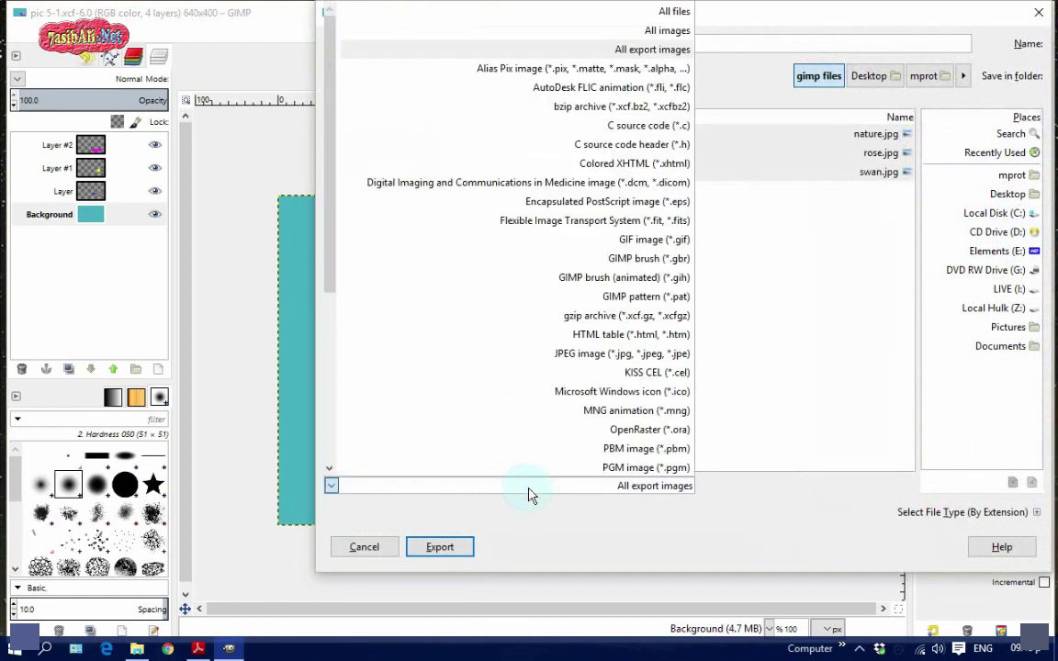
mouse_move(337, 224)
mouse_down()
mouse_move(349, 361)
mouse_move(632, 314)
mouse_up()
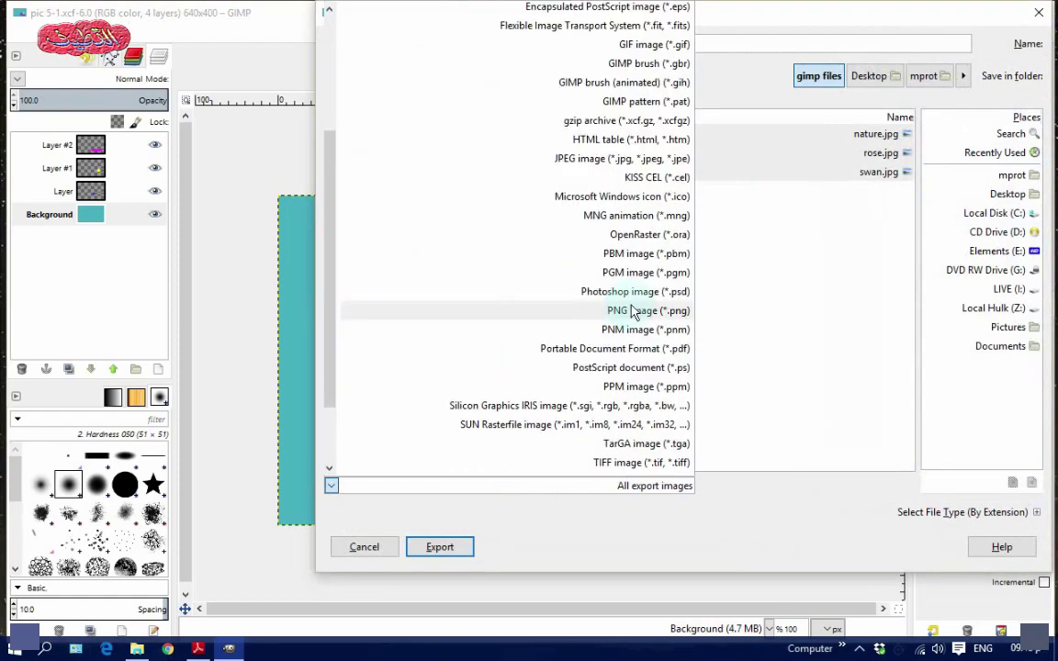
drag(331, 335, 326, 221)
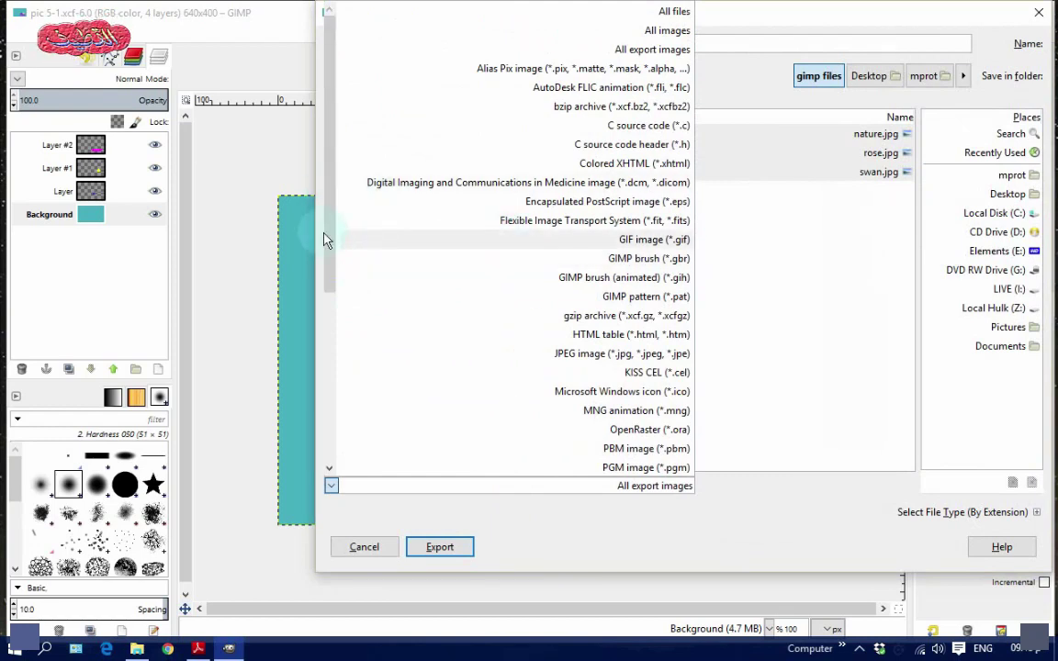
drag(328, 239, 462, 443)
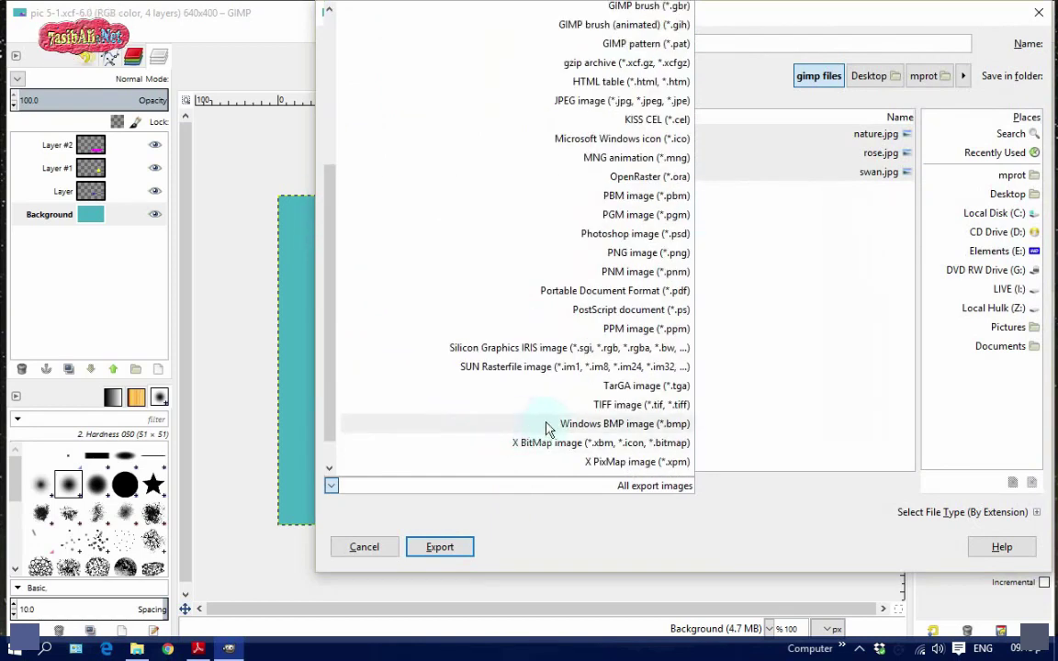
scroll(515, 404, up, 3)
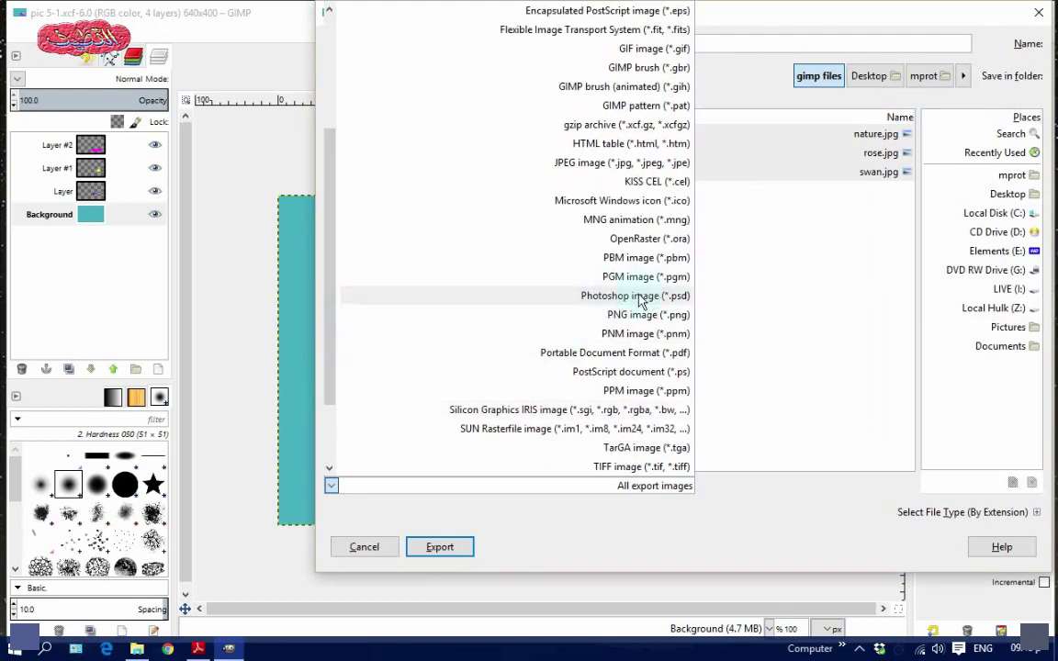
scroll(358, 335, down, 5)
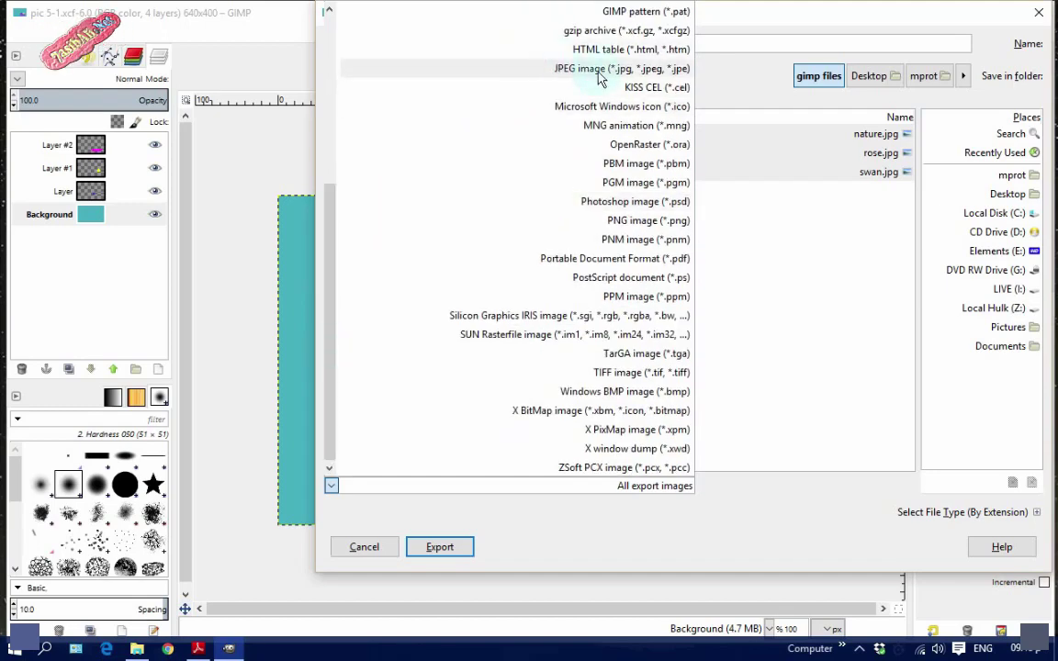
click(563, 73)
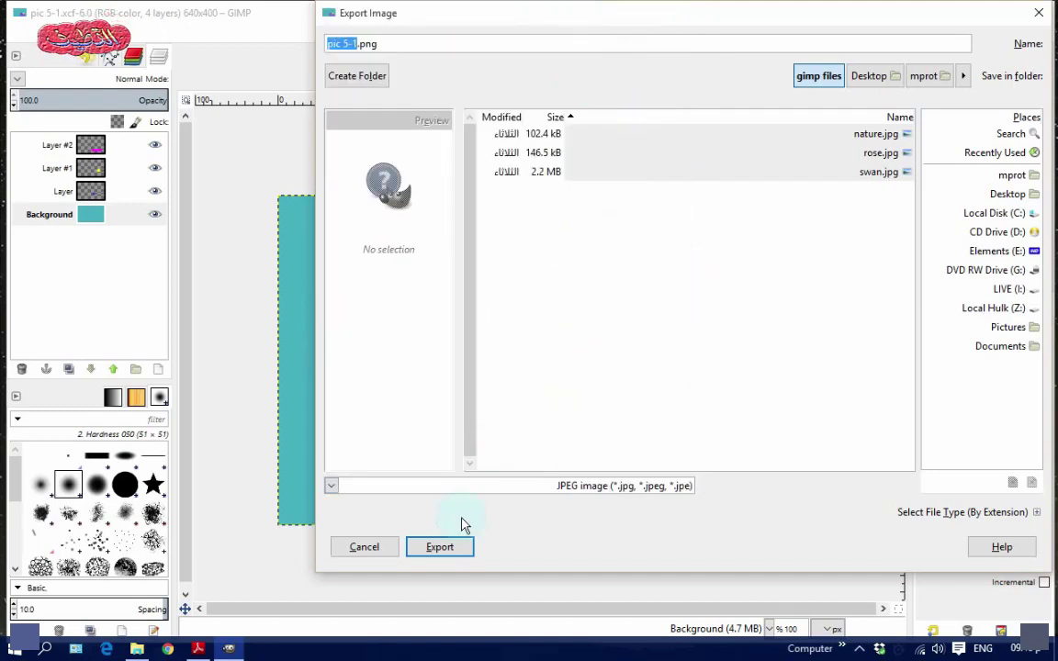
- Export the image as pic 5-1.jpg with JPEG quality 77
click(495, 44)
key(BackSpace)
key(BackSpace)
key(BackSpace)
text(j)
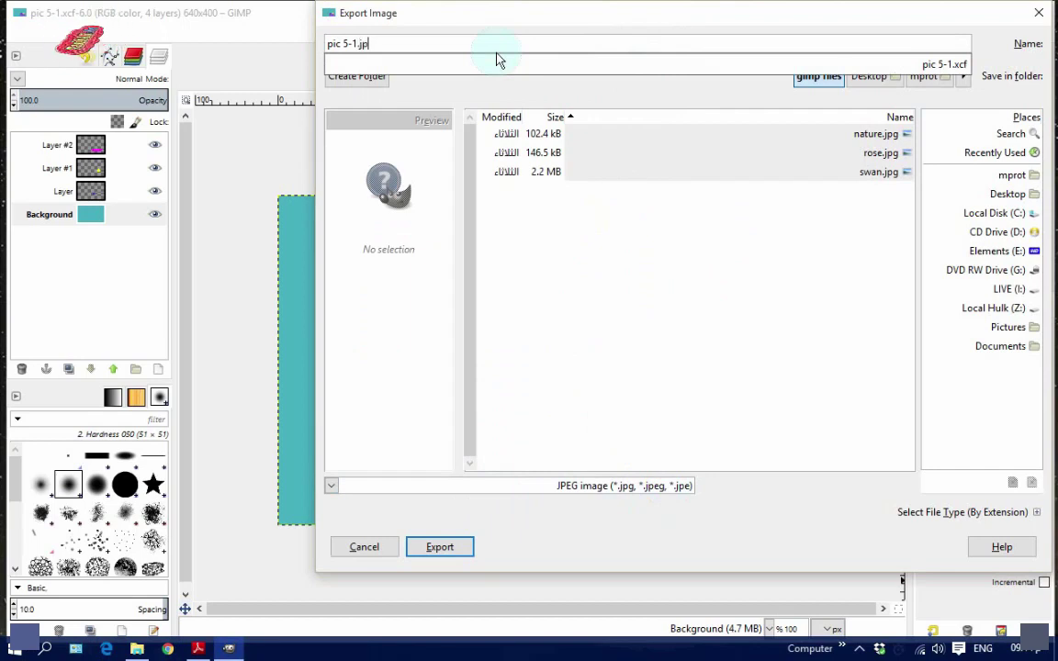
text(g)
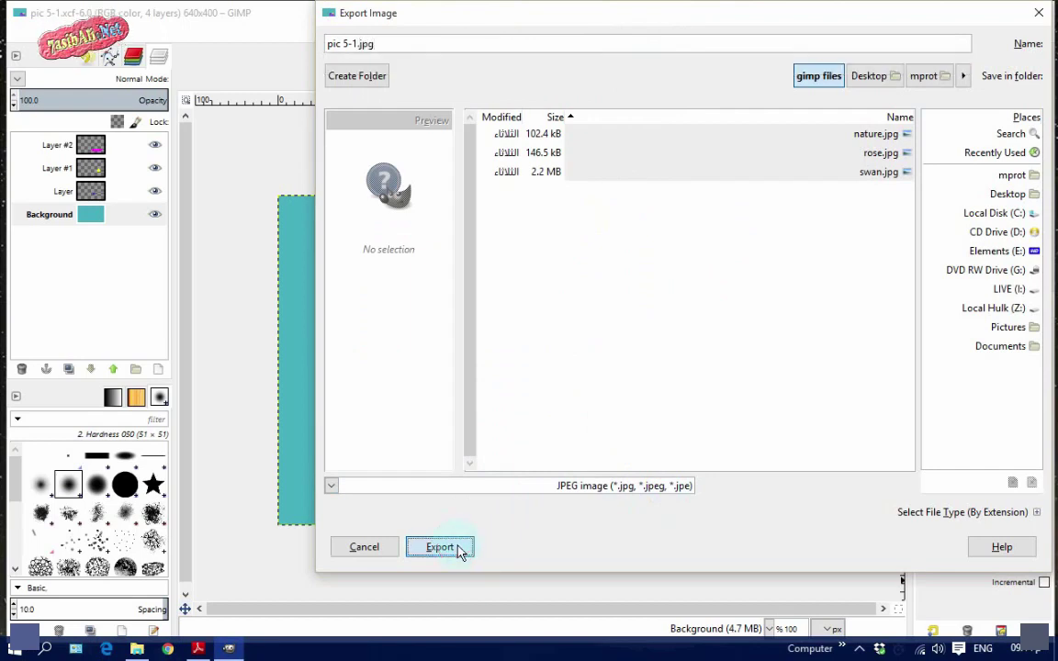
click(455, 548)
click(575, 276)
mouse_move(575, 275)
mouse_down()
mouse_move(504, 275)
mouse_move(560, 276)
mouse_up()
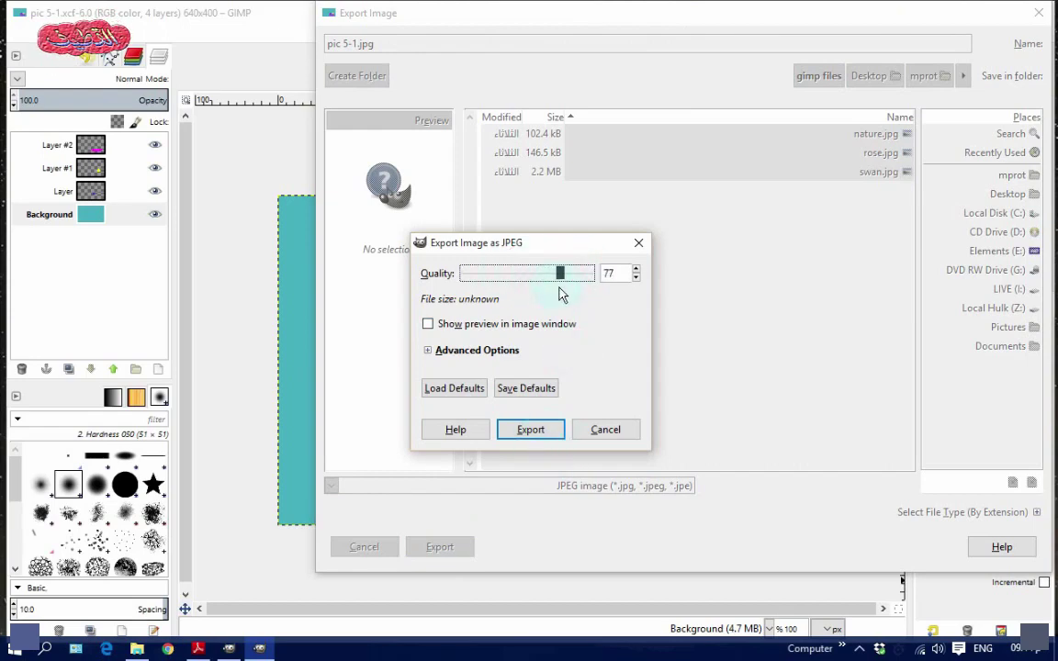
click(531, 430)
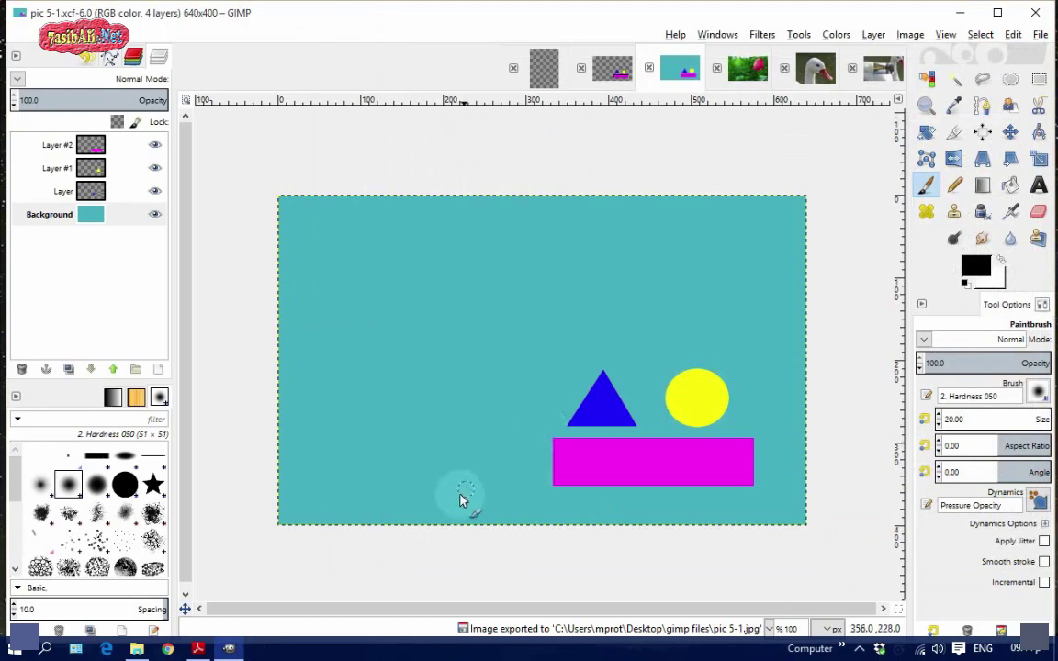
- Open pic 5-1.jpg from the gimp files folder to check it, then return to GIMP
click(137, 648)
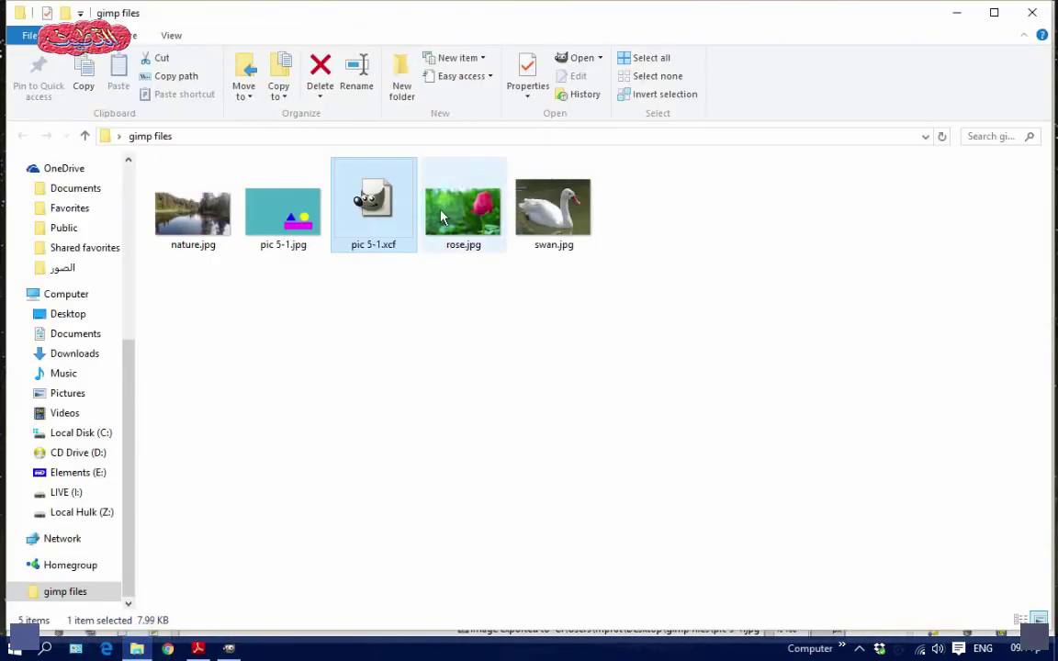
click(303, 223)
double_click(278, 212)
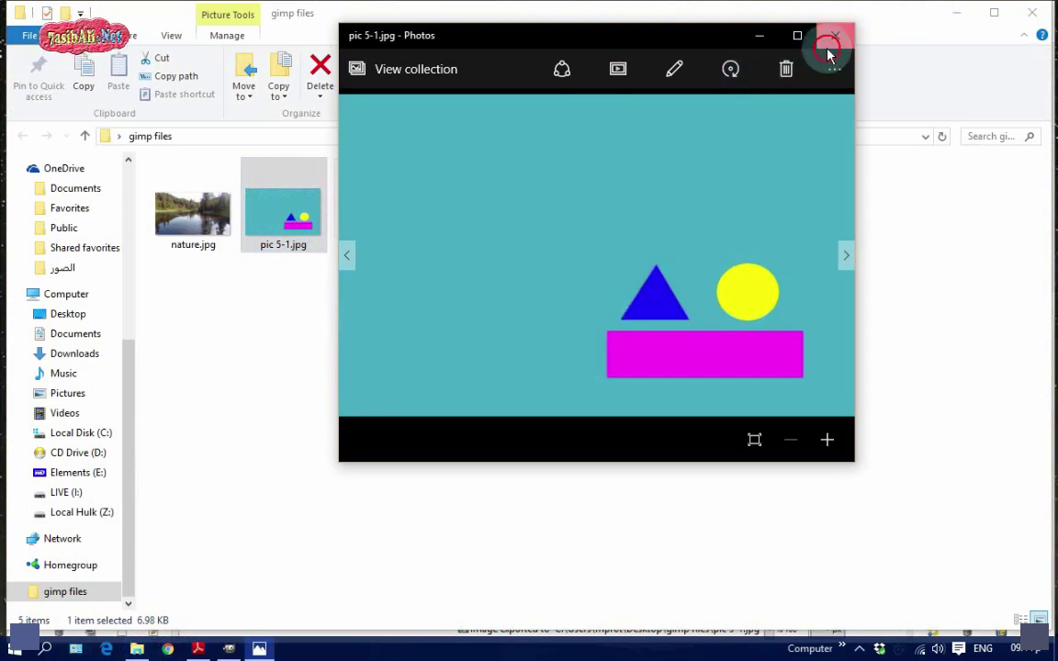
click(835, 35)
click(232, 646)
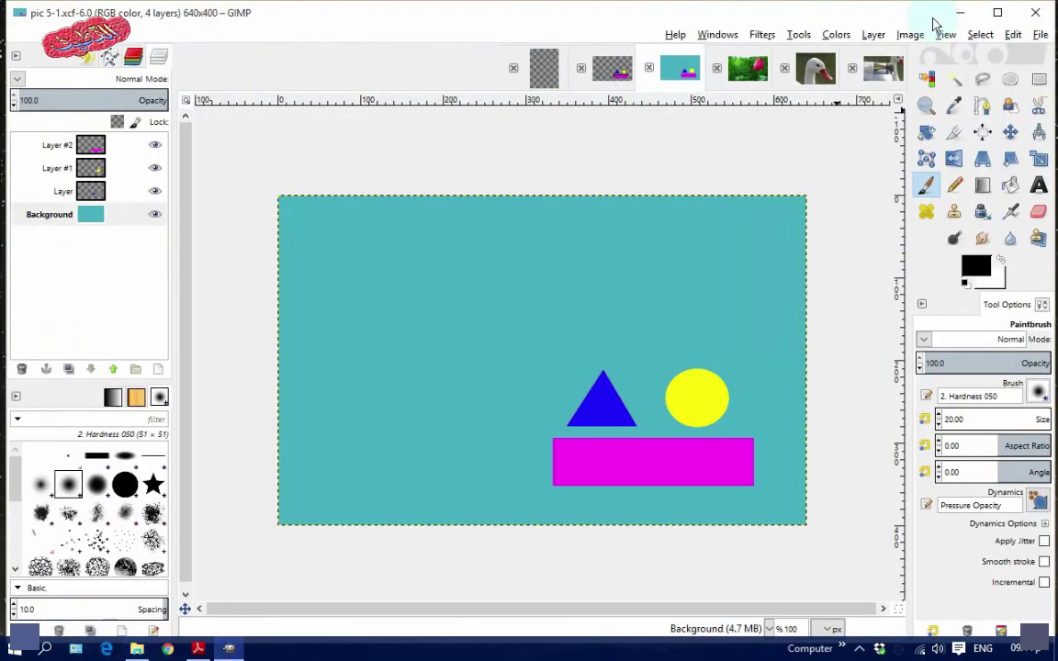